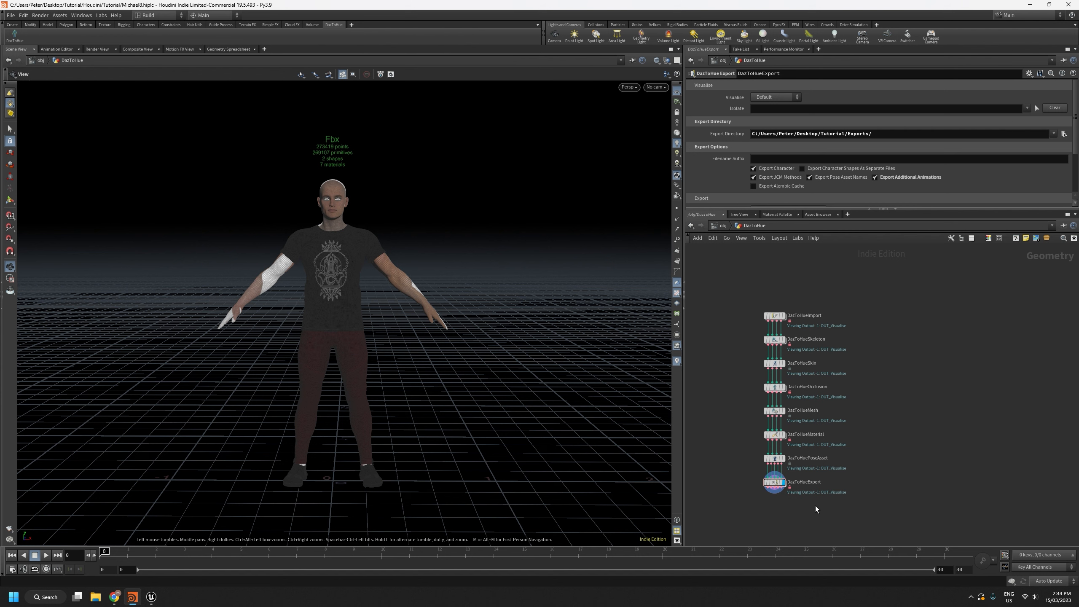
Step: Duplicate the node chain from DazToHueSkin through DazToHueExport beside the original and display the copied skin node
middle_drag(815, 507, 814, 513)
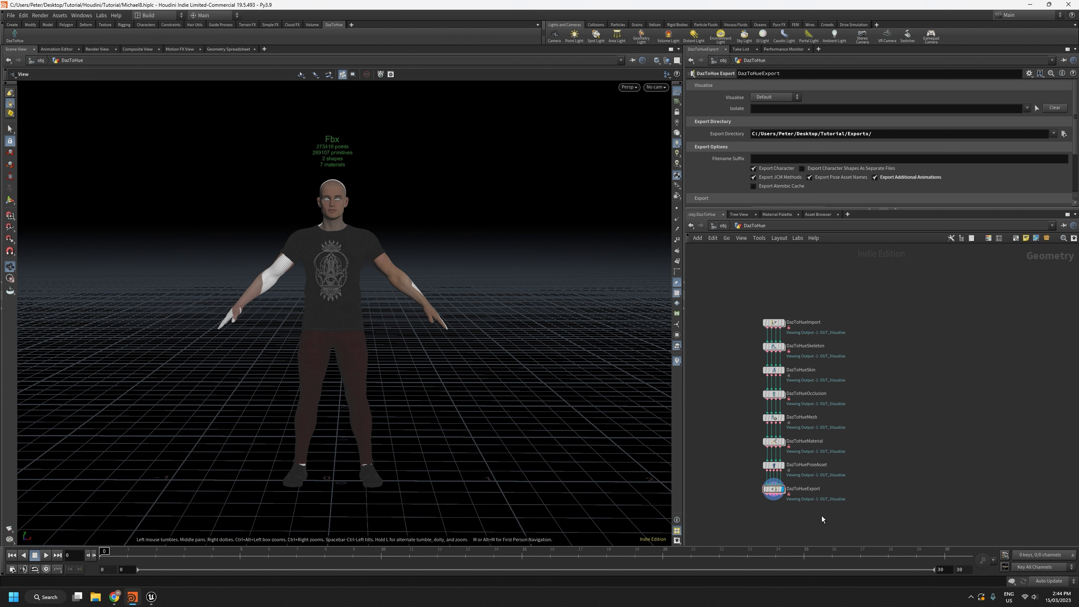
click(783, 372)
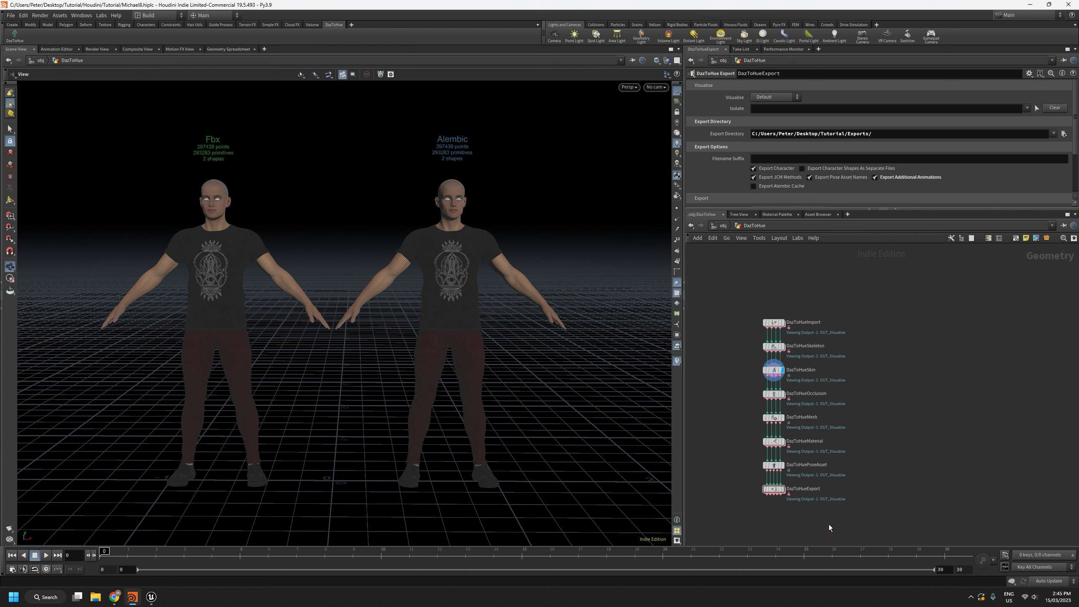
drag(828, 524, 745, 364)
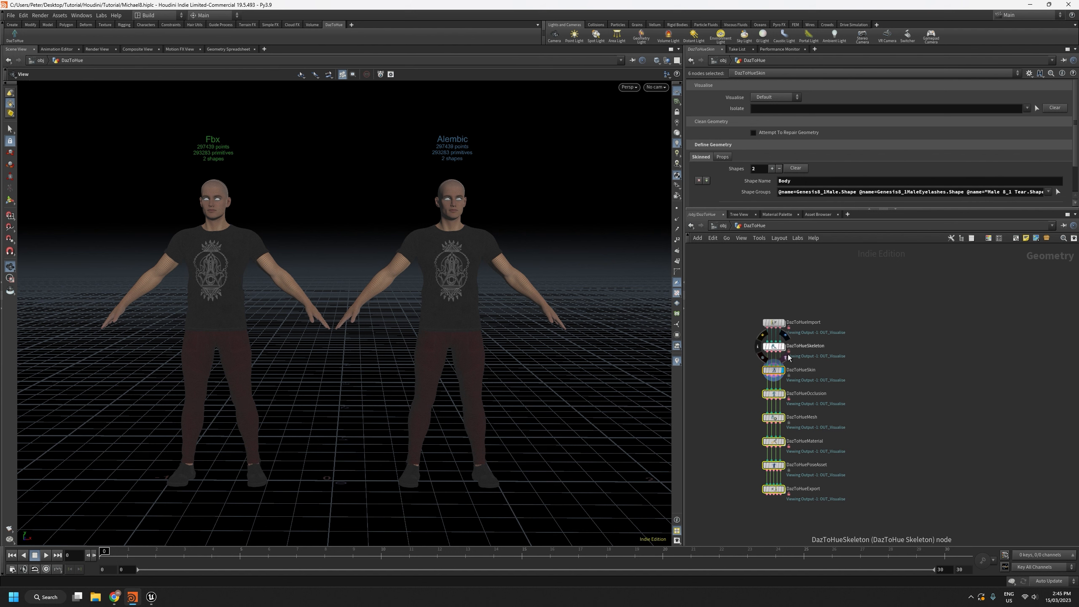
key(ctrl+c)
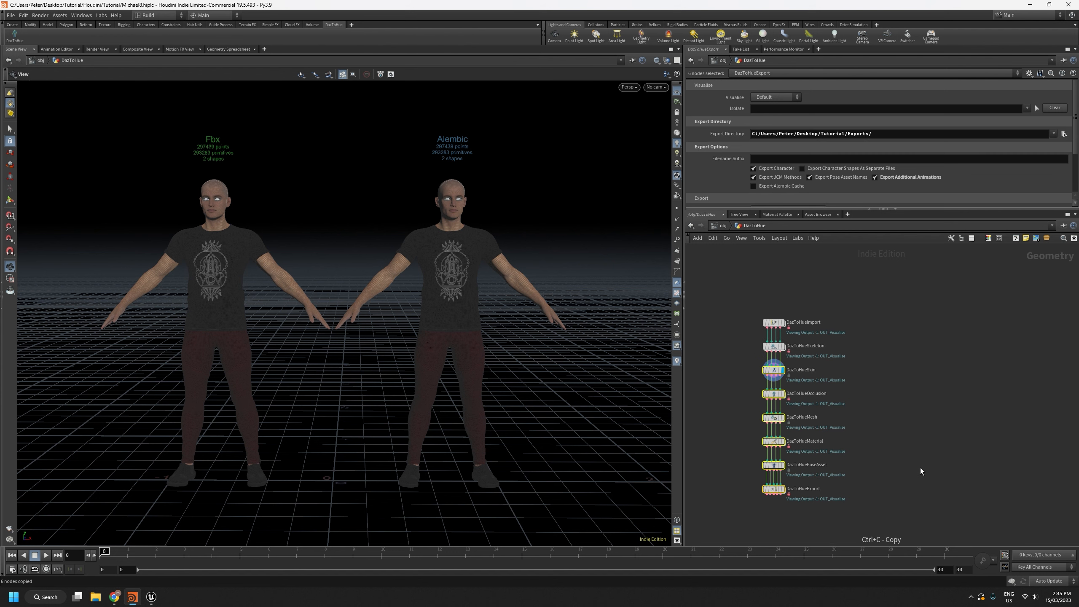
click(907, 449)
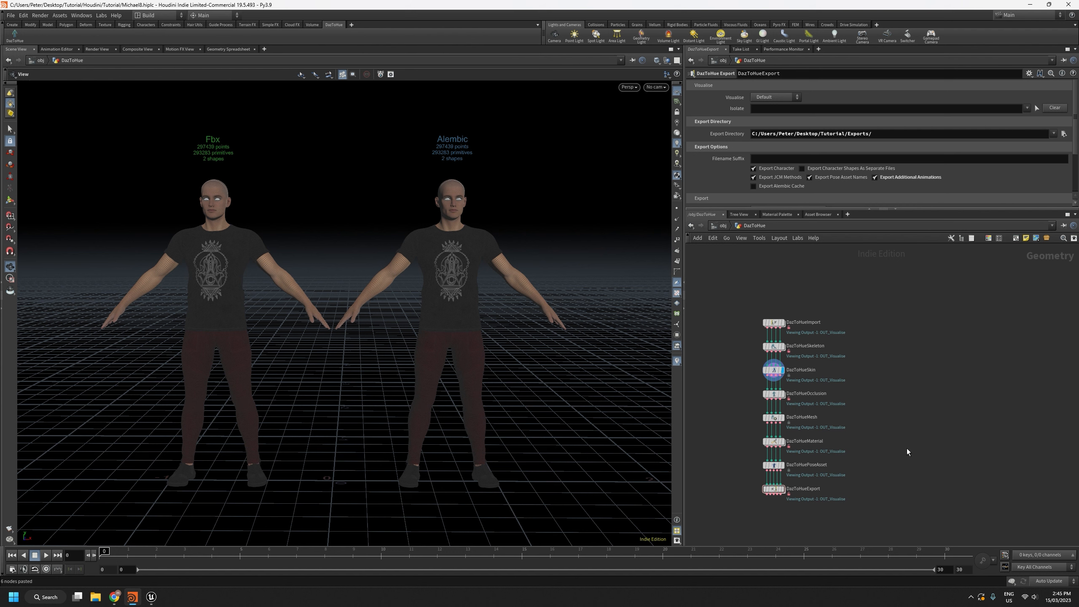
key(ctrl+v)
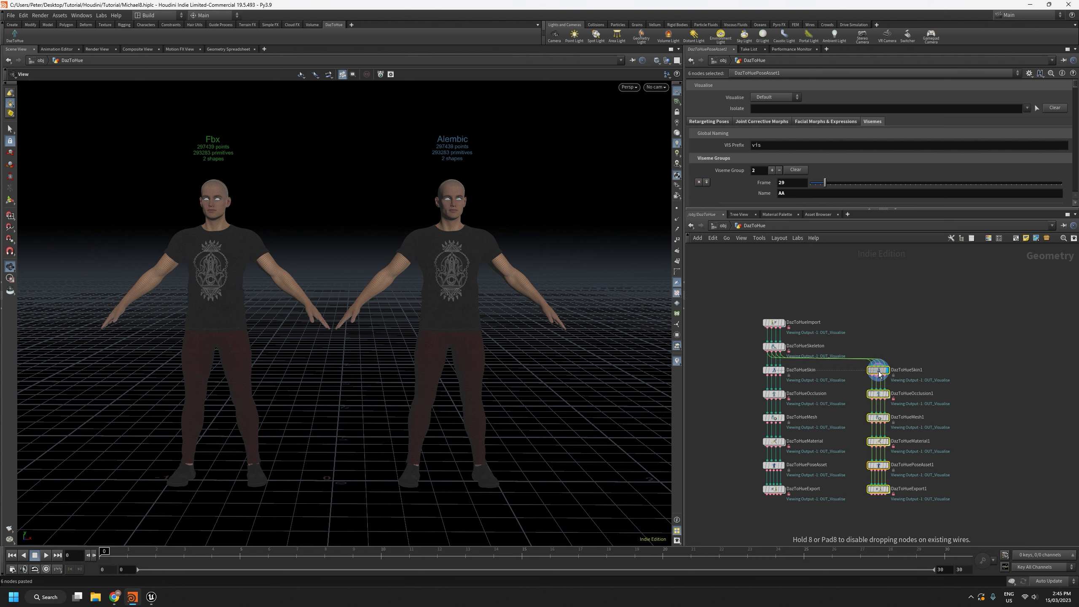
click(878, 375)
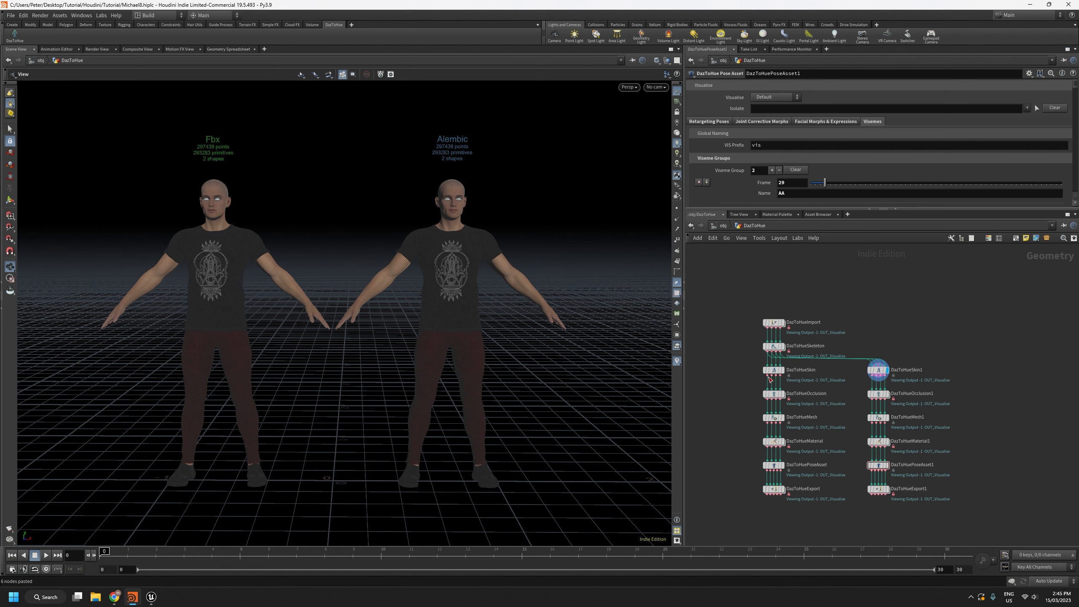
Step: Rename the original chain's export node to DazToHueExport_LOD0
scroll(961, 501, up, 4)
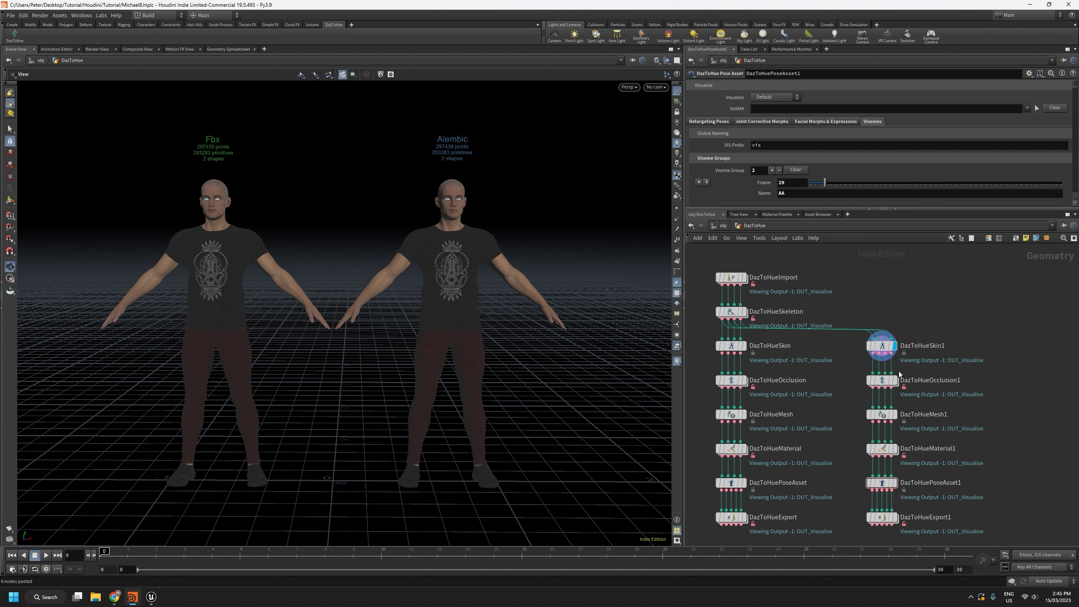
middle_drag(862, 495, 879, 459)
mouse_move(763, 482)
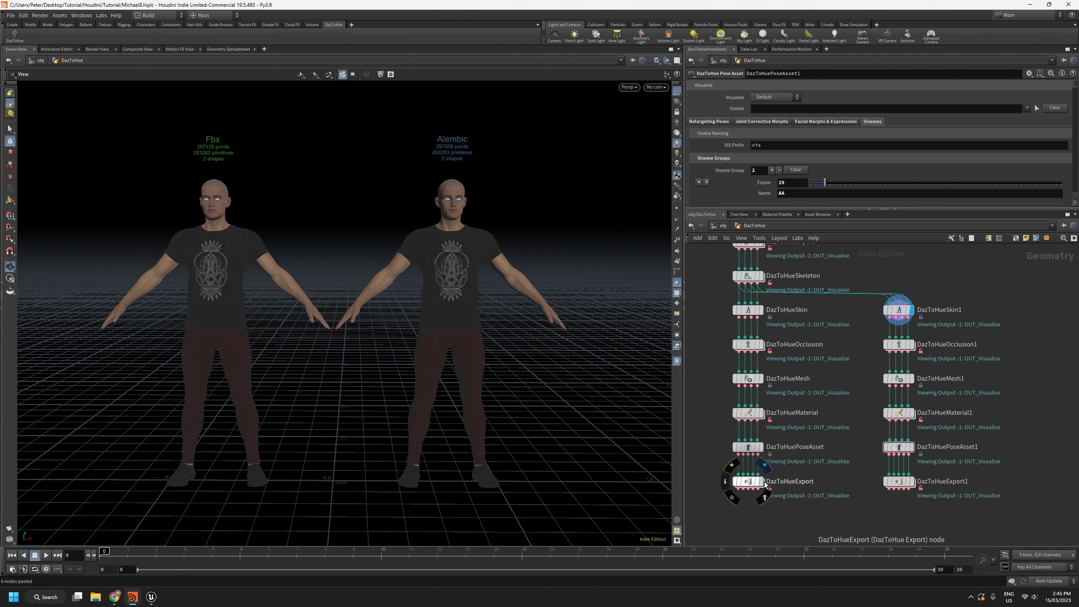
double_click(799, 482)
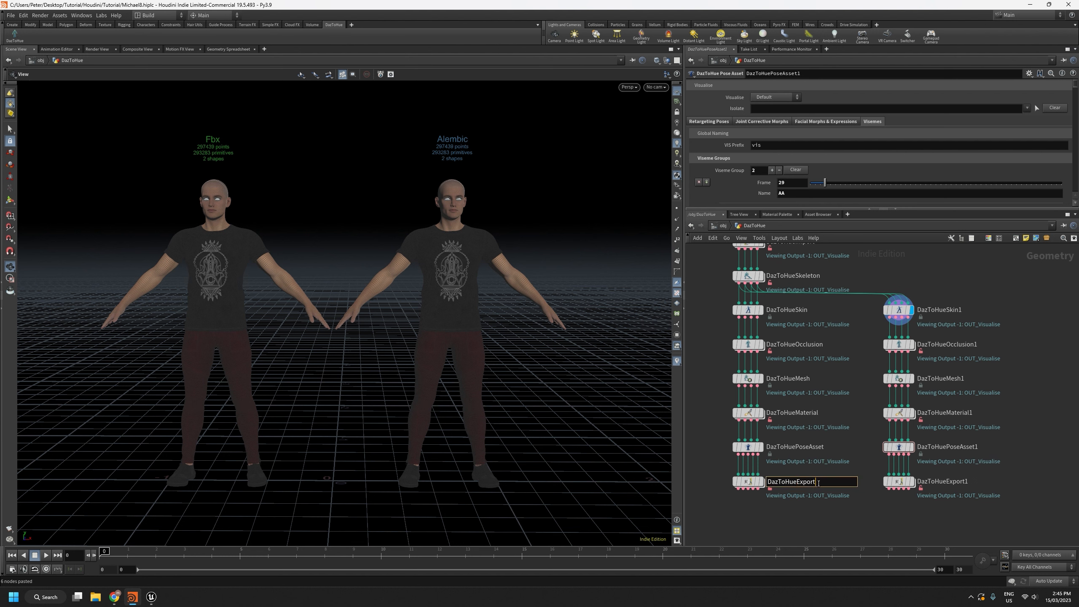
text(_LOD0)
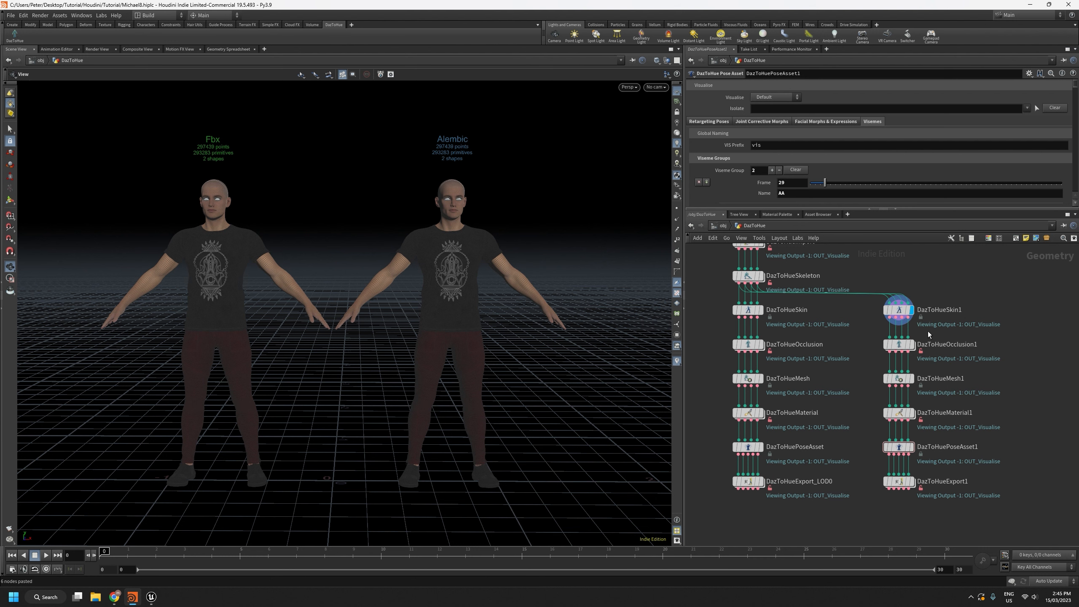
Step: Rename the duplicated chain's export node to DazToHueExport_LOD1
double_click(952, 481)
key(BackSpace)
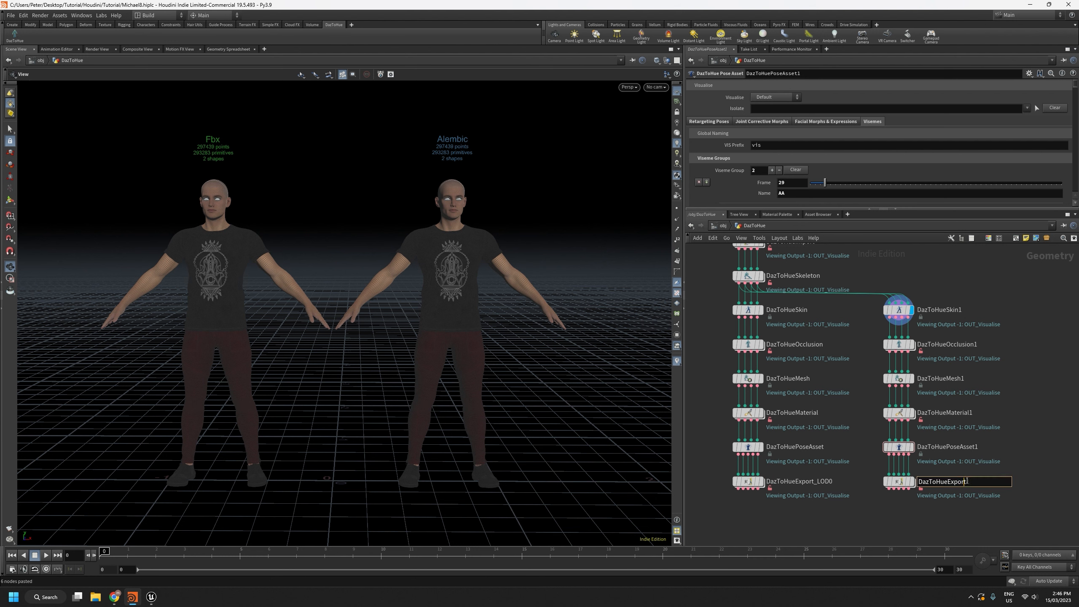
key(BackSpace)
text(_LOD1)
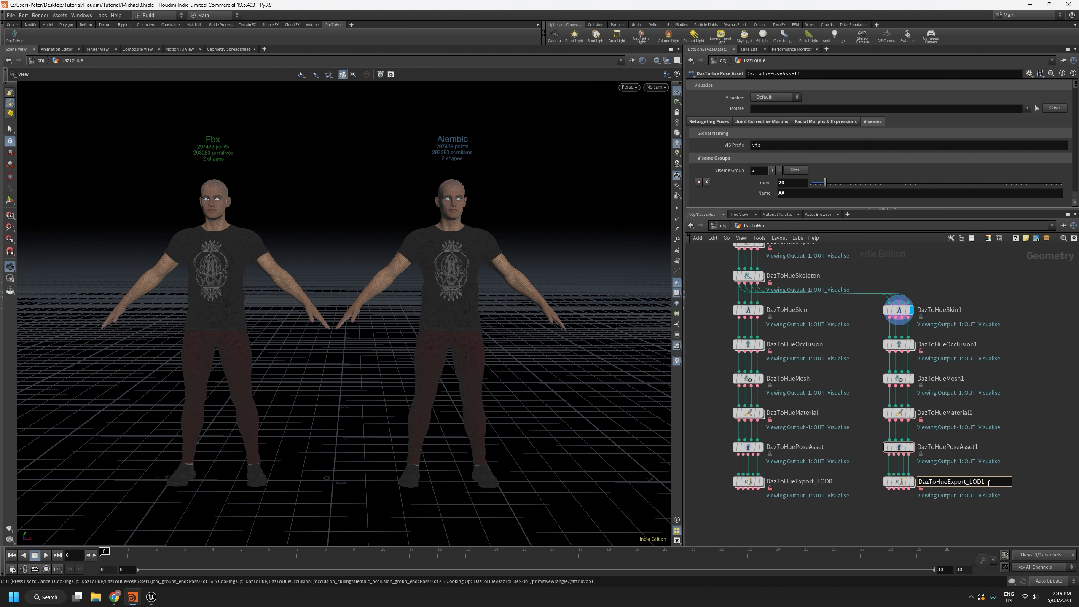
Step: Examine the duplicated chain's DazToHueSkin1 node, its Body and Clothing shape groups, and the character it outputs
middle_drag(1014, 522, 949, 523)
drag(942, 528, 894, 313)
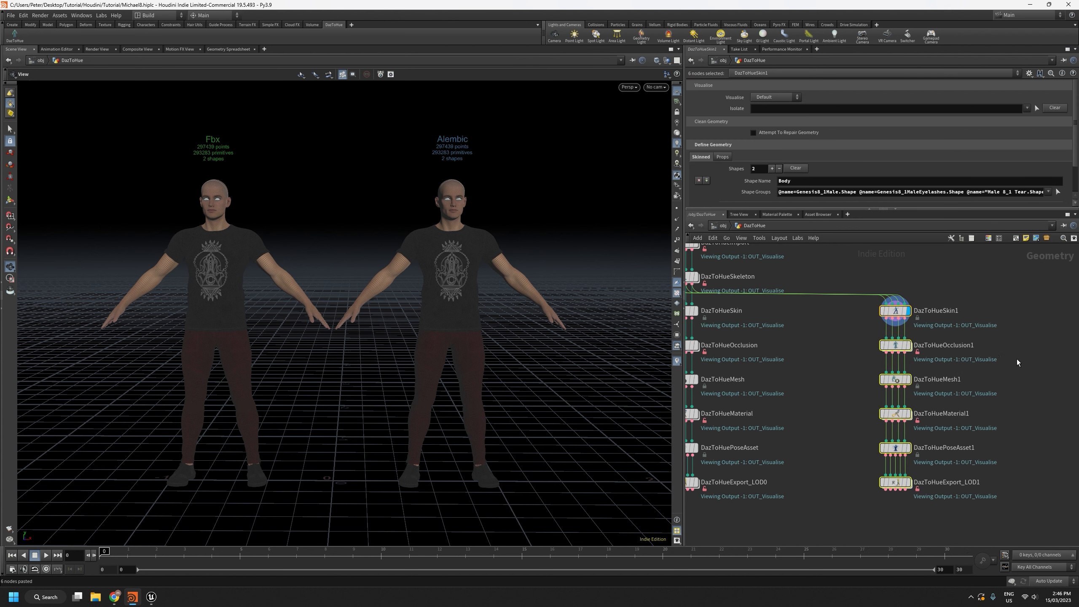
middle_drag(1012, 456, 980, 472)
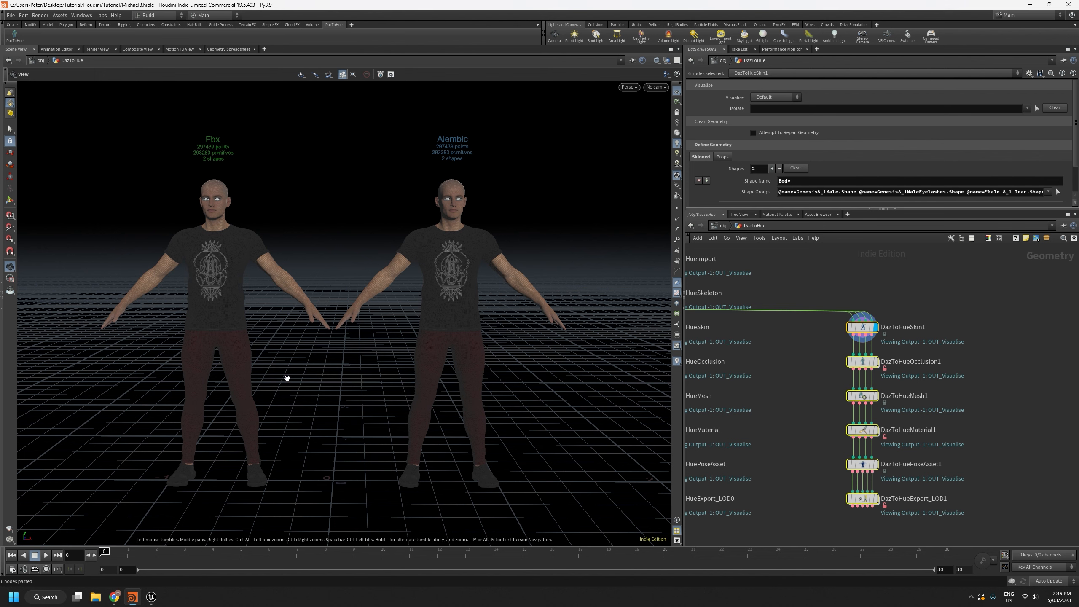
drag(288, 378, 264, 365)
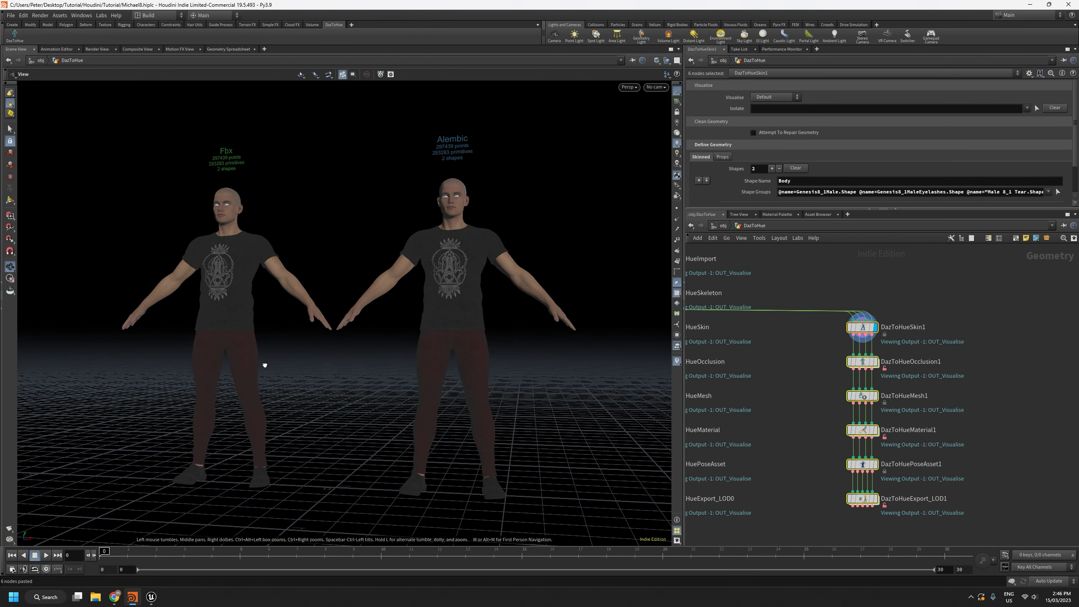
click(864, 328)
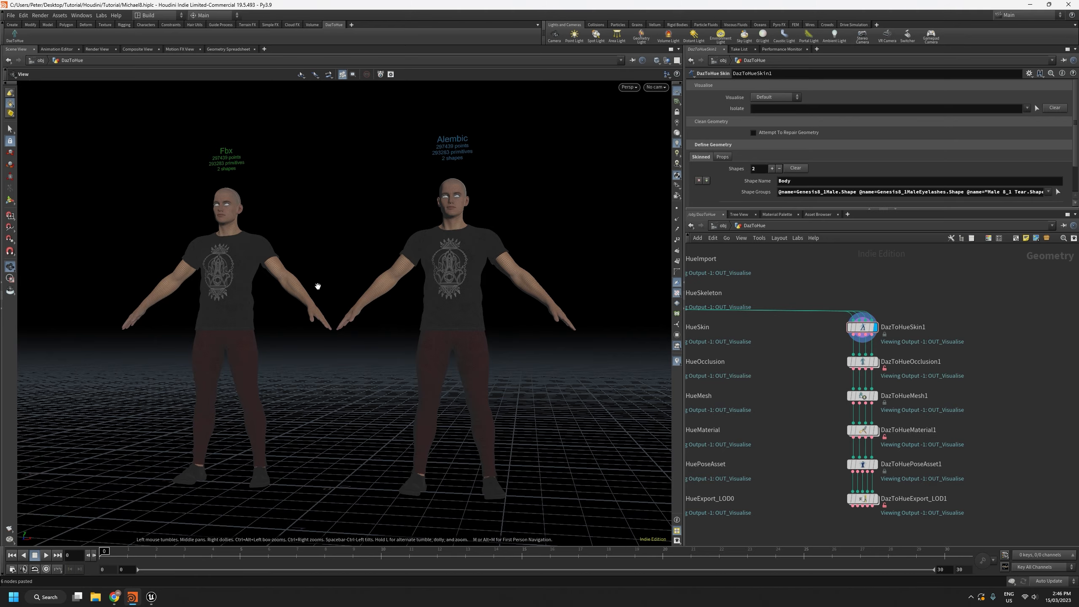
right_drag(315, 289, 298, 180)
drag(297, 236, 316, 240)
middle_drag(316, 241, 467, 347)
right_drag(318, 321, 318, 199)
scroll(861, 141, down, 2)
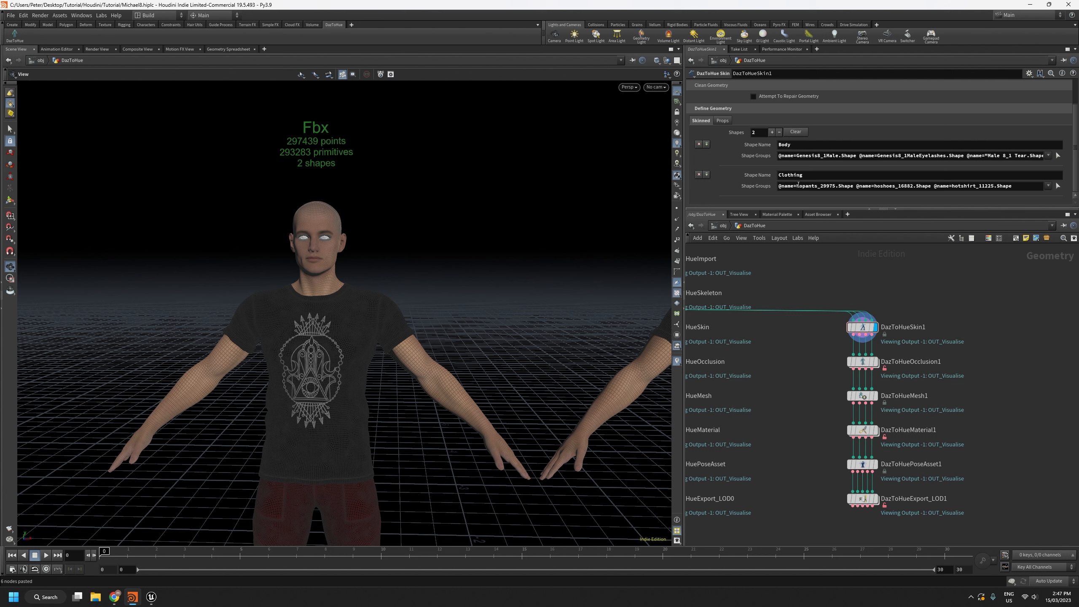
Step: Display the DazToHueOcclusion1 node and inspect its occlusion culling settings and full-body preview
scroll(873, 353, up, 3)
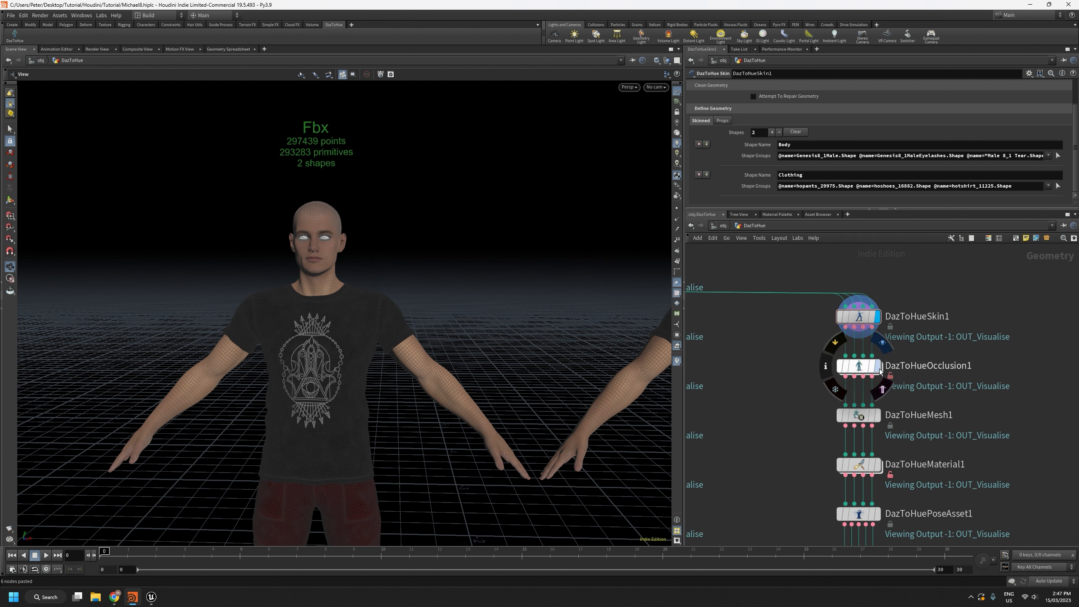
click(876, 365)
click(861, 370)
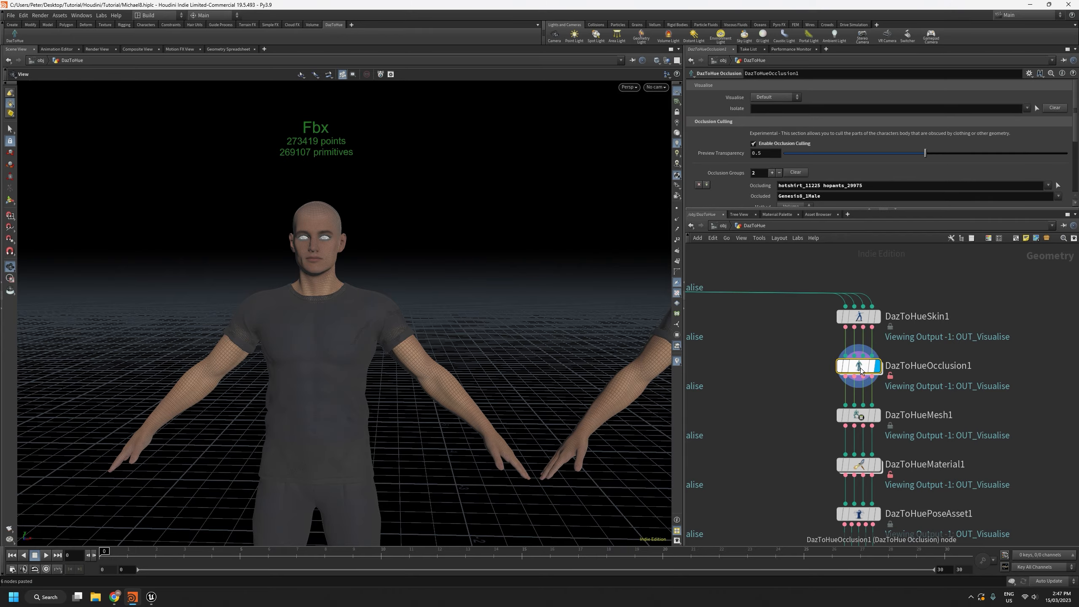
scroll(396, 402, down, 3)
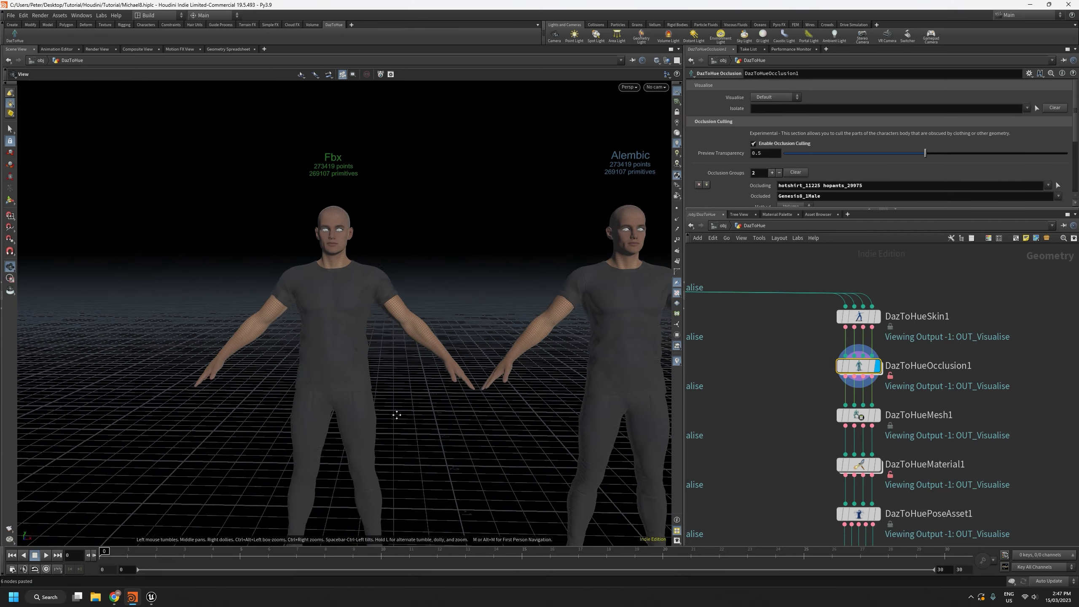
middle_drag(396, 415, 396, 330)
mouse_move(381, 345)
mouse_down()
mouse_move(412, 372)
mouse_move(349, 361)
mouse_move(379, 362)
mouse_up()
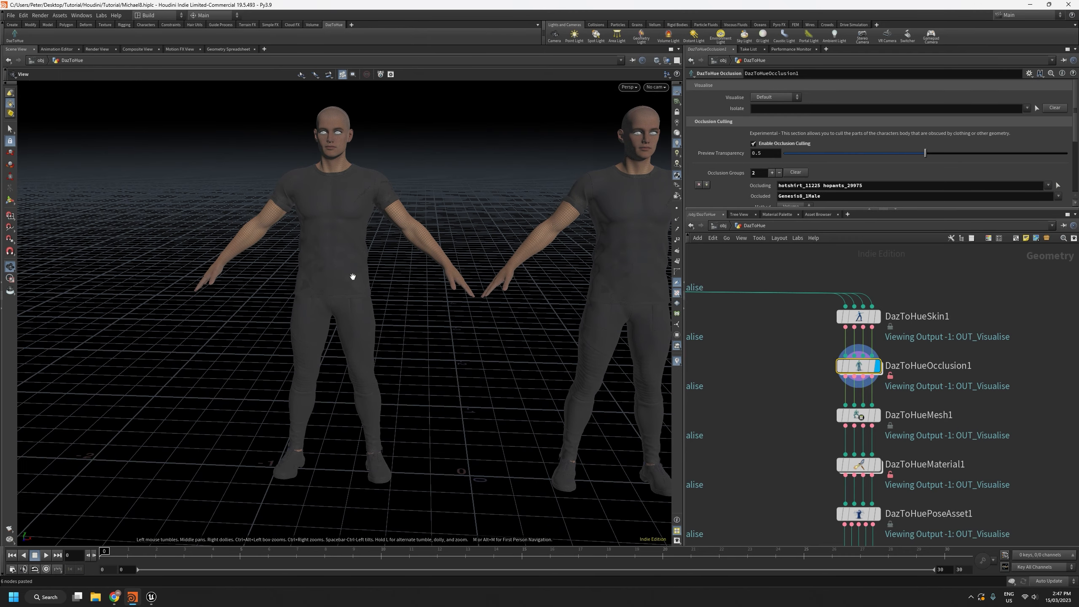
Step: Display the DazToHueMesh1 node and enlarge its parameter area to reveal the mesh operation settings
click(879, 417)
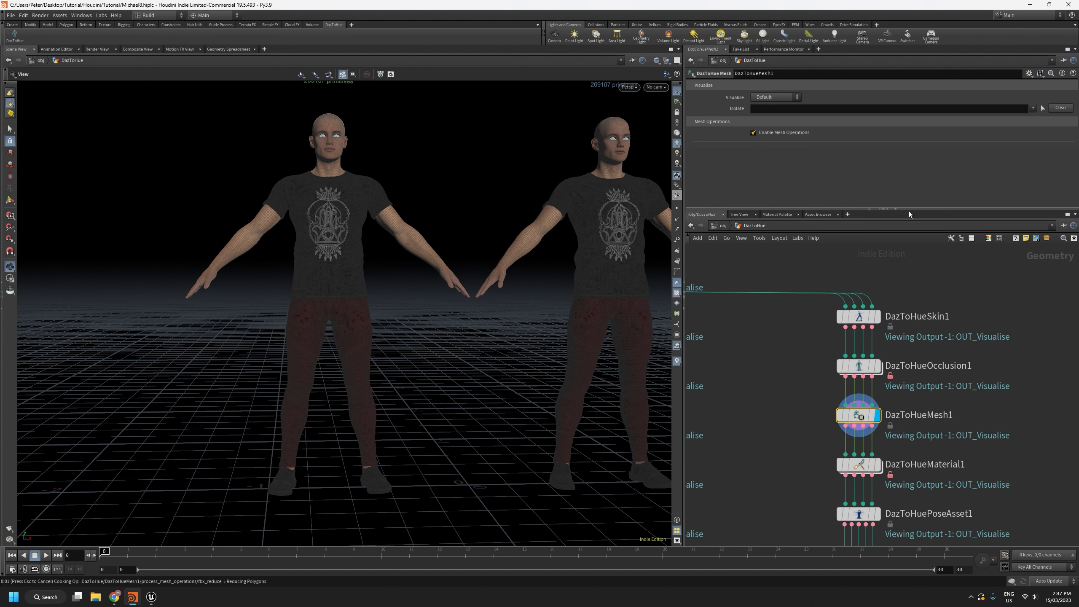
drag(907, 208, 919, 376)
scroll(920, 245, down, 1)
scroll(920, 228, up, 1)
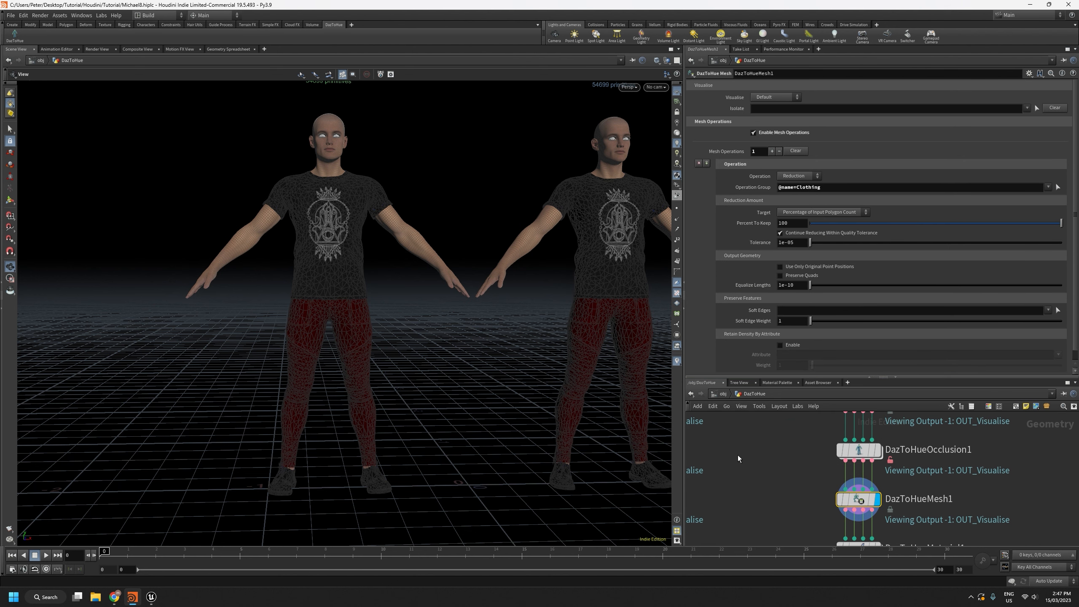
Step: Examine the wireframe density of the shirt and trousers compared with the character's arms and head
right_drag(376, 245, 322, 209)
drag(323, 210, 492, 247)
right_drag(322, 269, 297, 136)
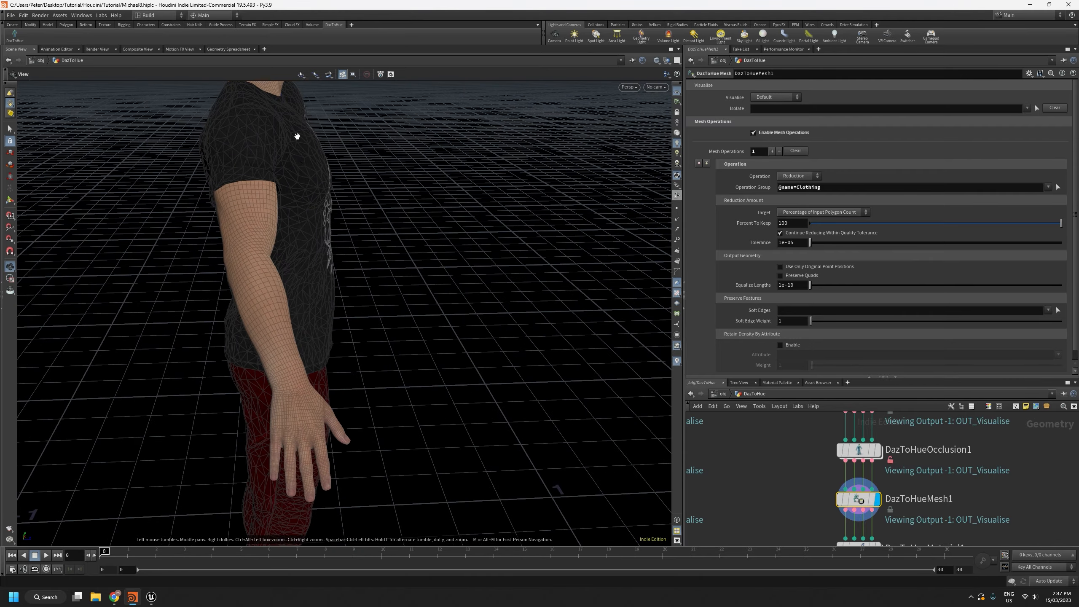
drag(297, 136, 181, 224)
right_drag(331, 230, 352, 154)
drag(403, 262, 367, 242)
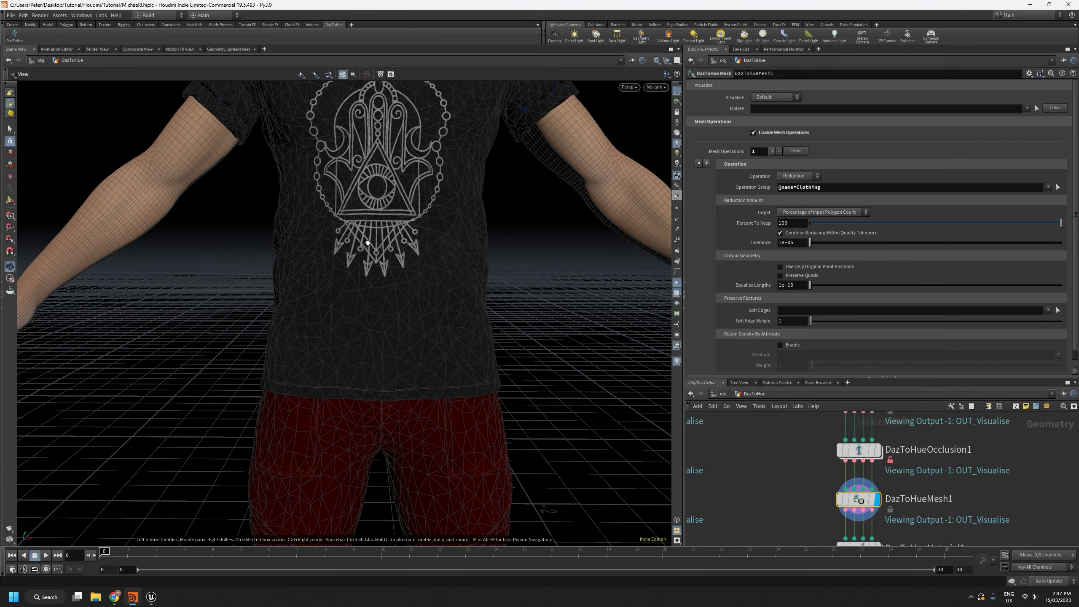
middle_drag(395, 227, 403, 427)
drag(415, 239, 433, 256)
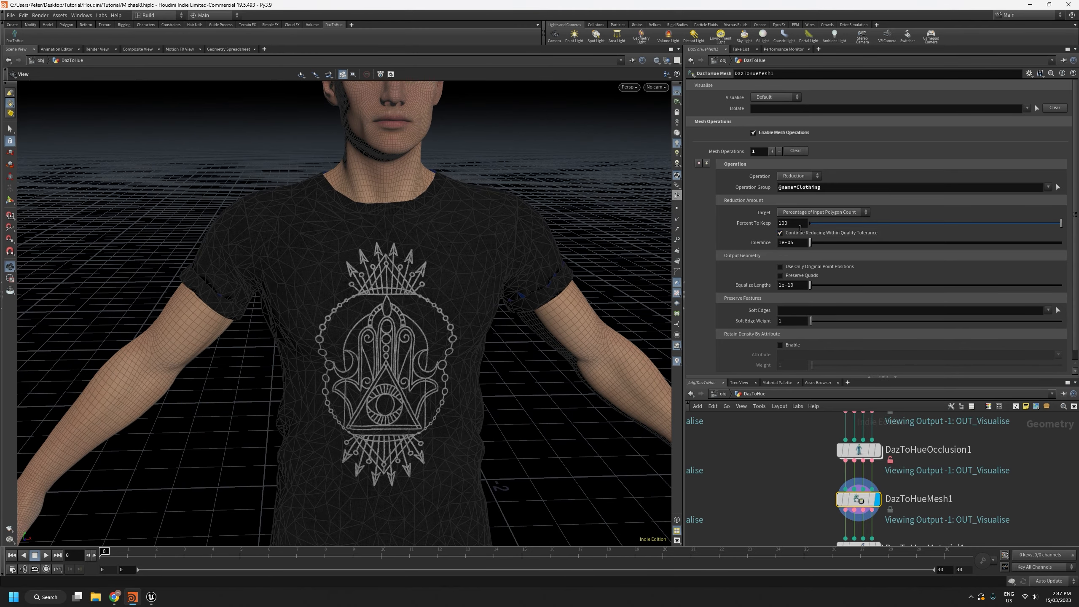
right_drag(390, 247, 394, 354)
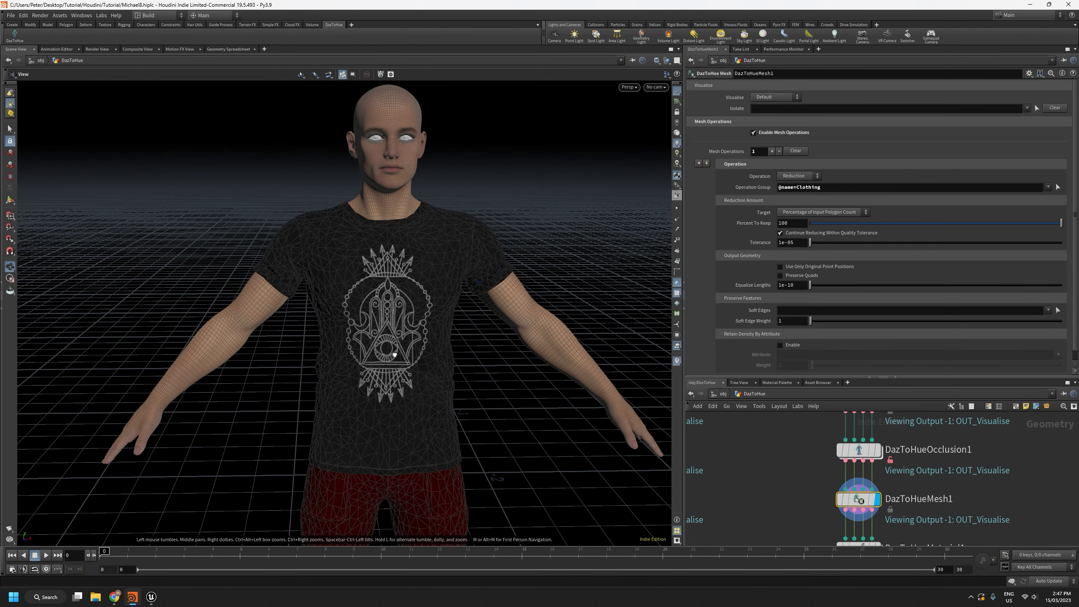
right_drag(436, 273, 437, 297)
middle_drag(436, 298, 412, 366)
Step: Add a second mesh operation to DazToHueMesh1 and set its operation group to Genesis8_1Male
click(771, 150)
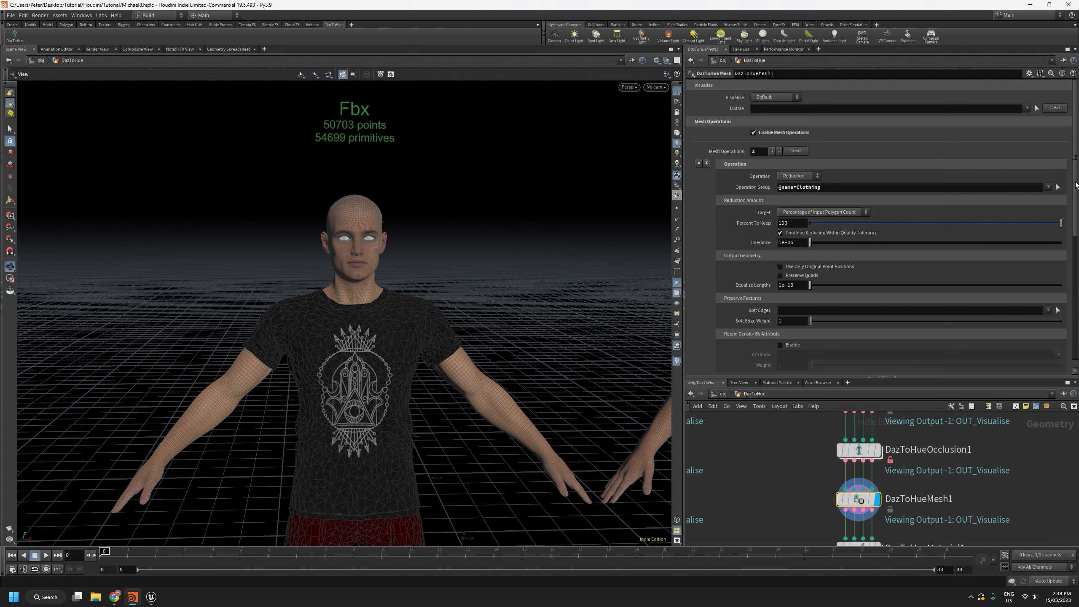
drag(1076, 185, 1074, 316)
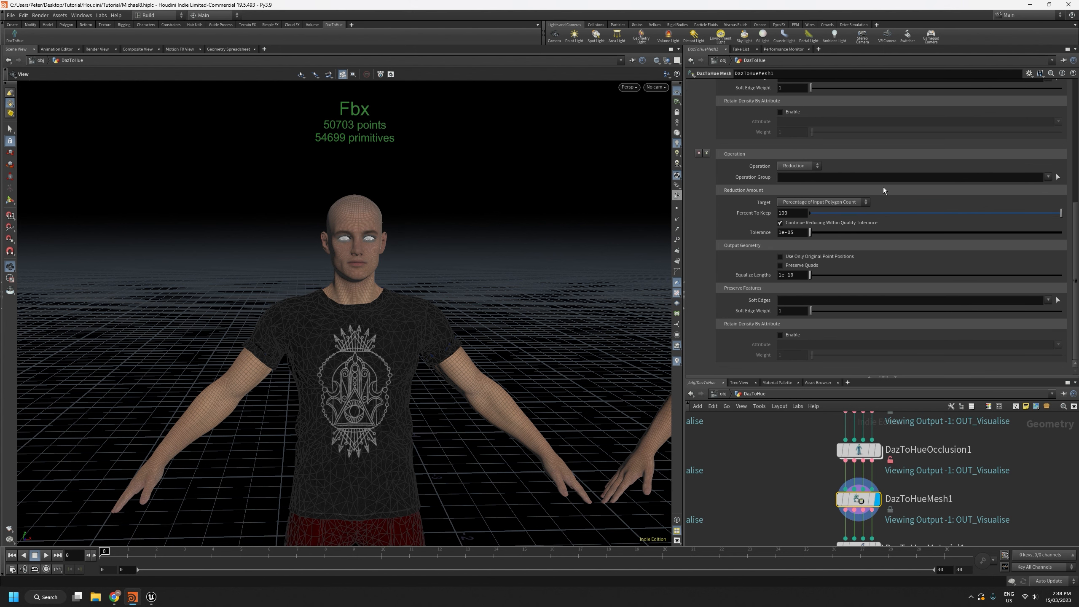
click(1048, 177)
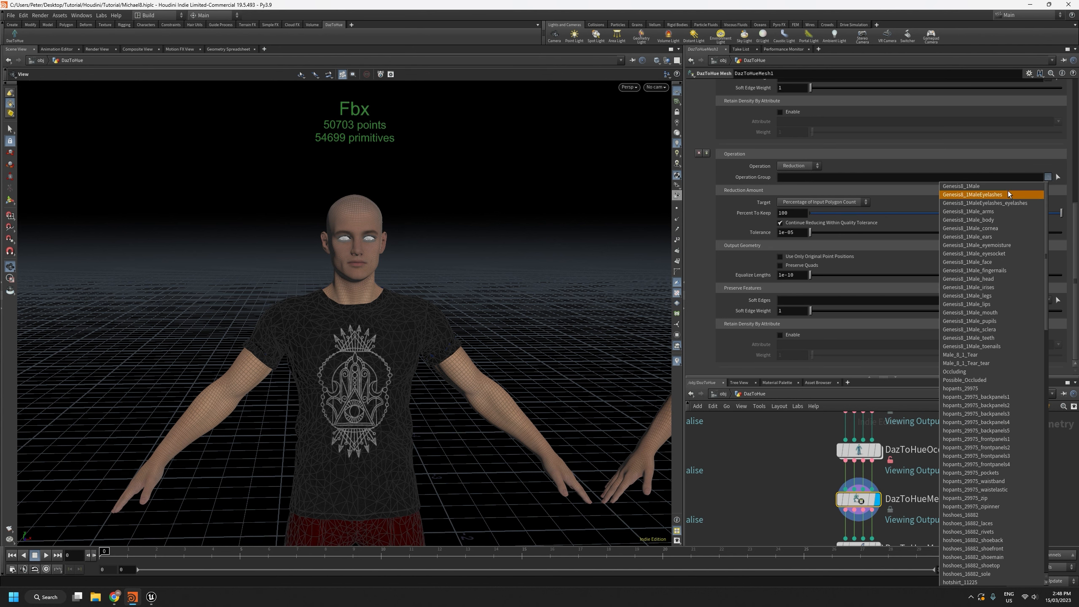
click(960, 186)
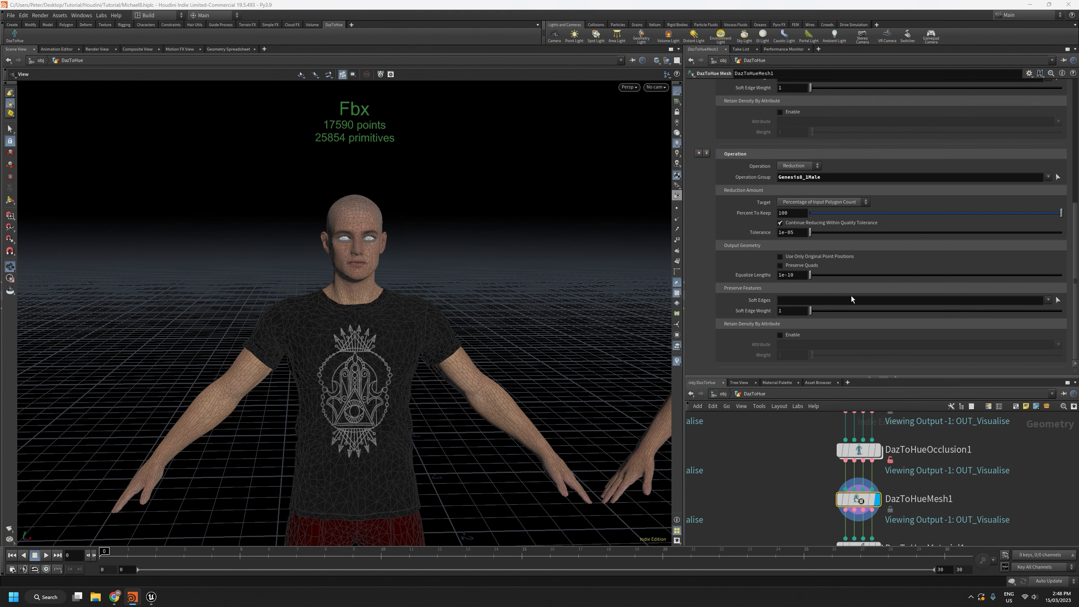
Step: Inspect the reduced head mesh and turn off Continue Reducing Within Quality Tolerance for the Genesis8_1Male operation
right_drag(344, 269, 361, 241)
drag(362, 242, 370, 289)
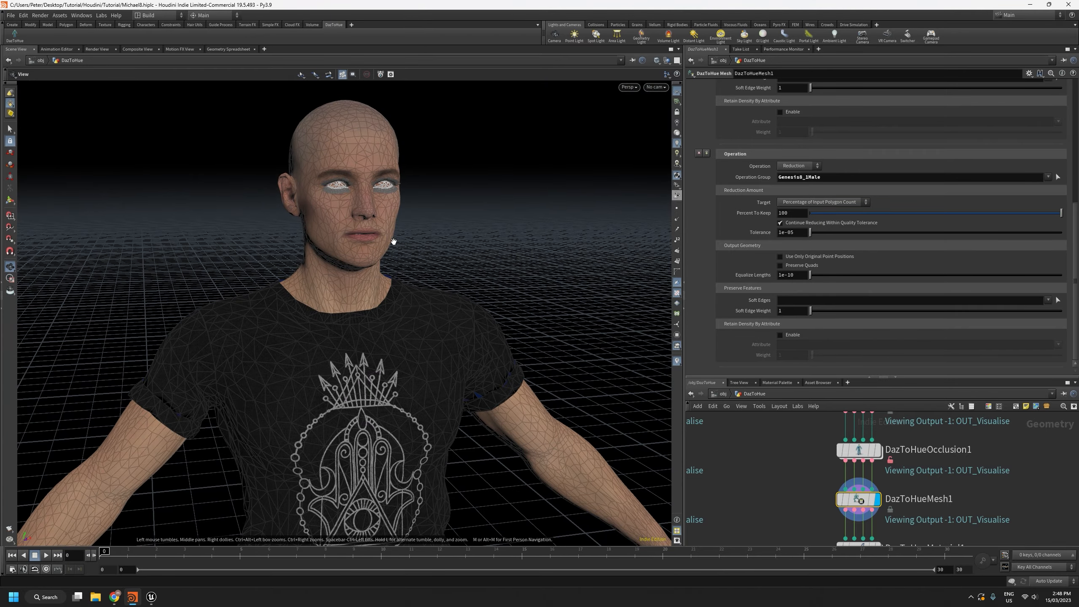
right_drag(366, 241, 350, 440)
drag(344, 274, 472, 299)
drag(390, 326, 314, 343)
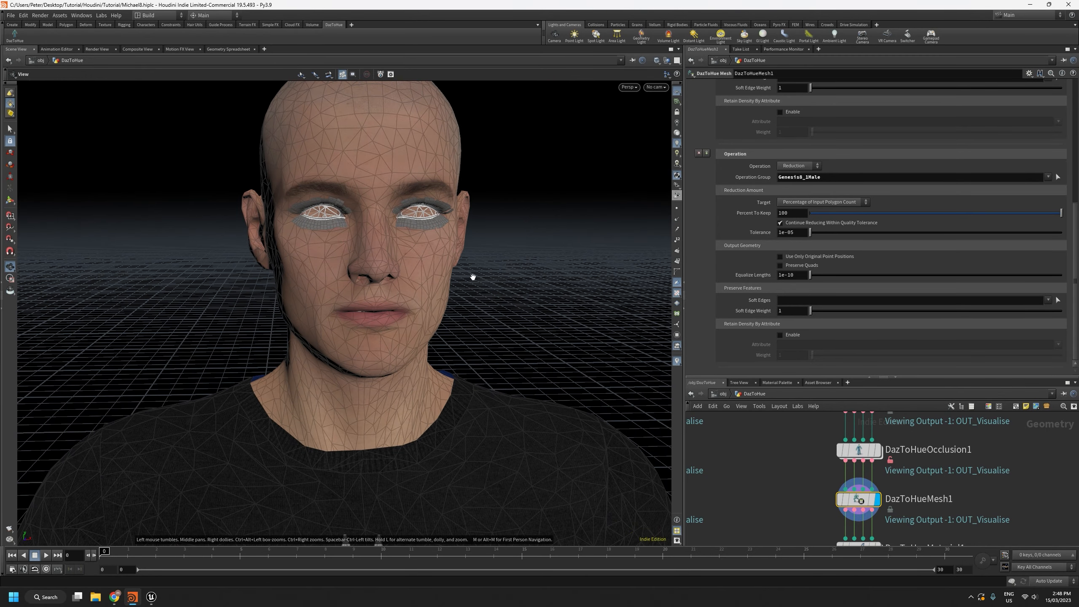
scroll(373, 369, down, 5)
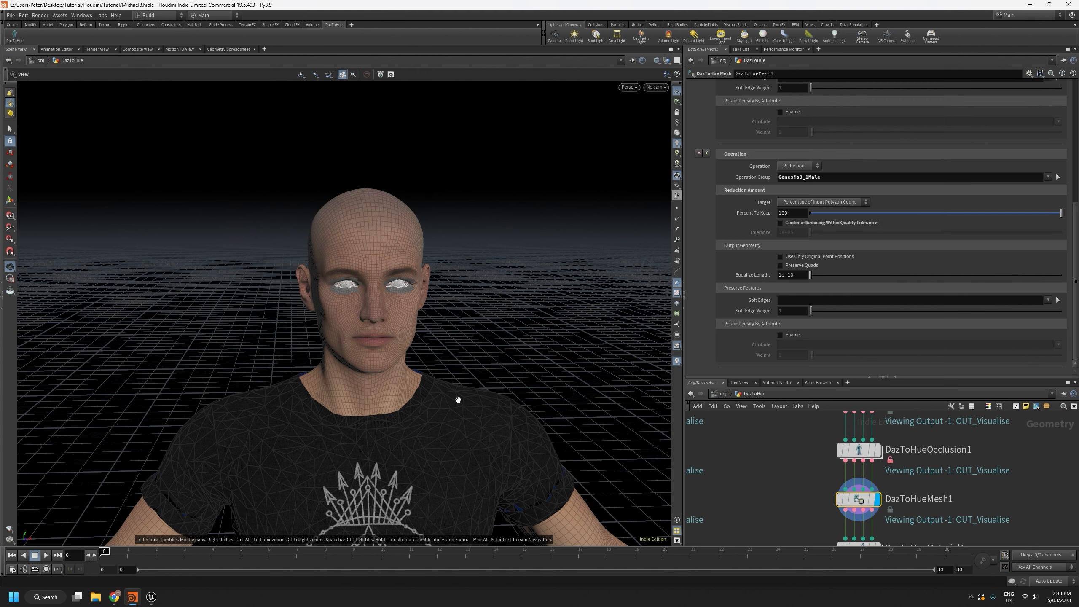
Step: Try 16 as Percent To Keep for the Genesis8_1Male reduction, and set it to 12
scroll(398, 390, down, 5)
middle_drag(397, 391, 371, 272)
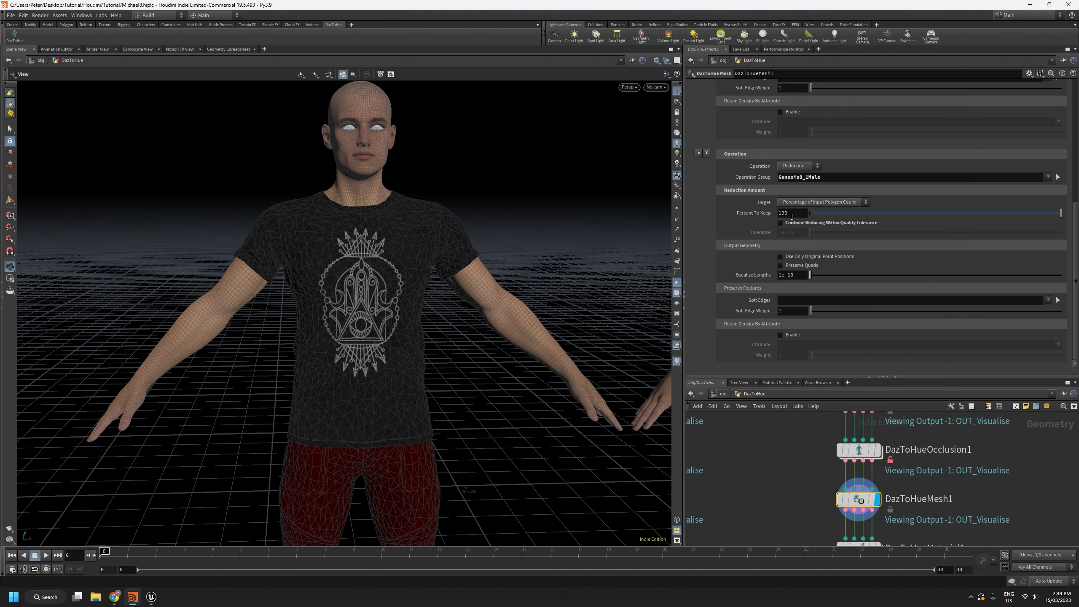
drag(794, 212, 673, 209)
text(16)
key(Return)
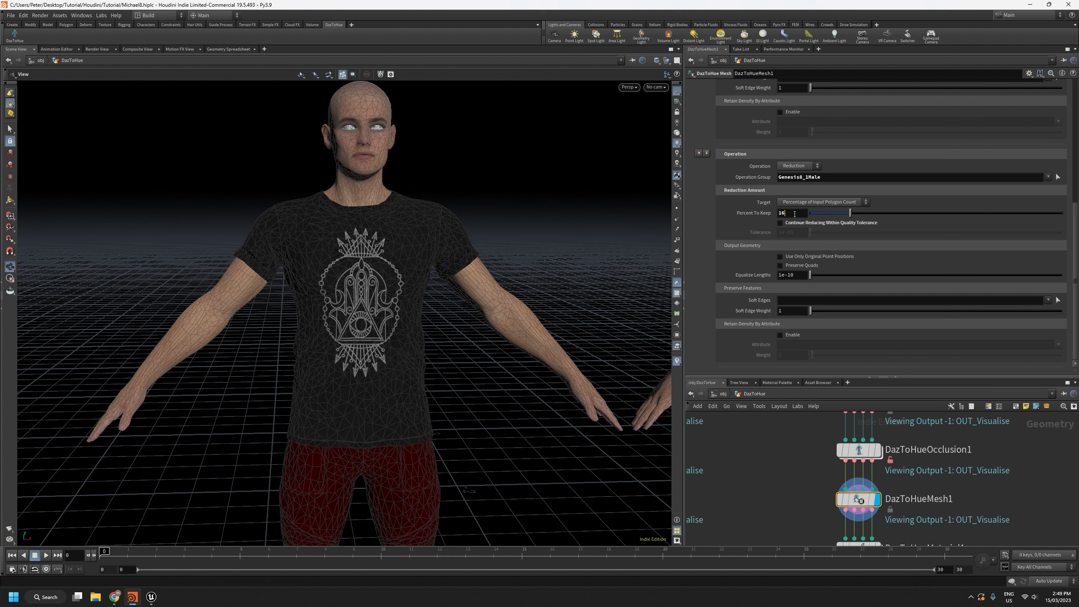
drag(794, 214, 772, 214)
text(12)
key(Return)
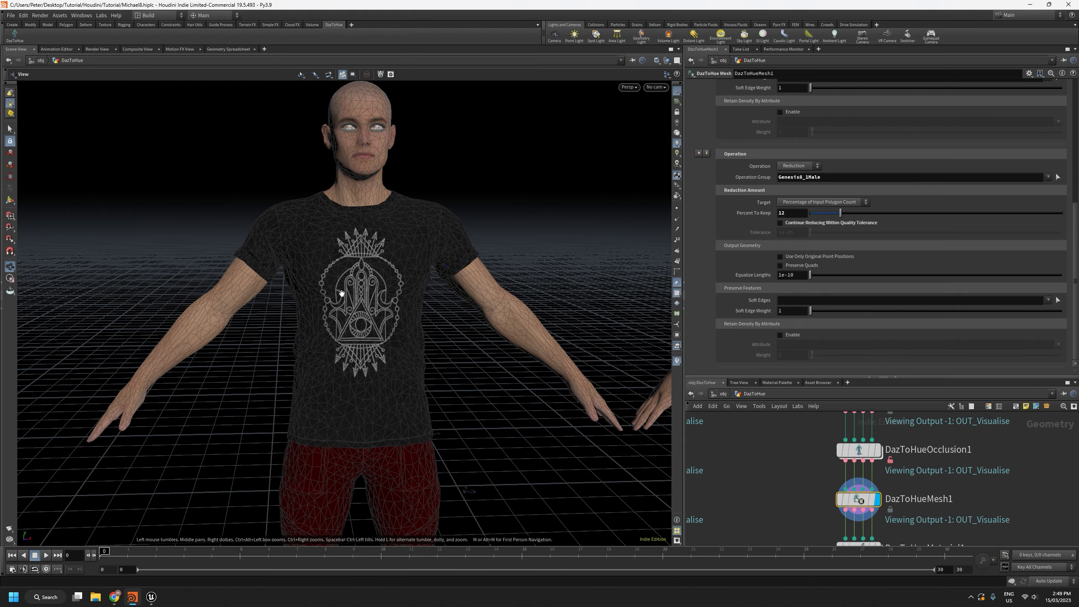
Step: Examine the whole Fbx and Alembic characters and the reduced wireframe around the head, jaw and neck
scroll(357, 247, down, 6)
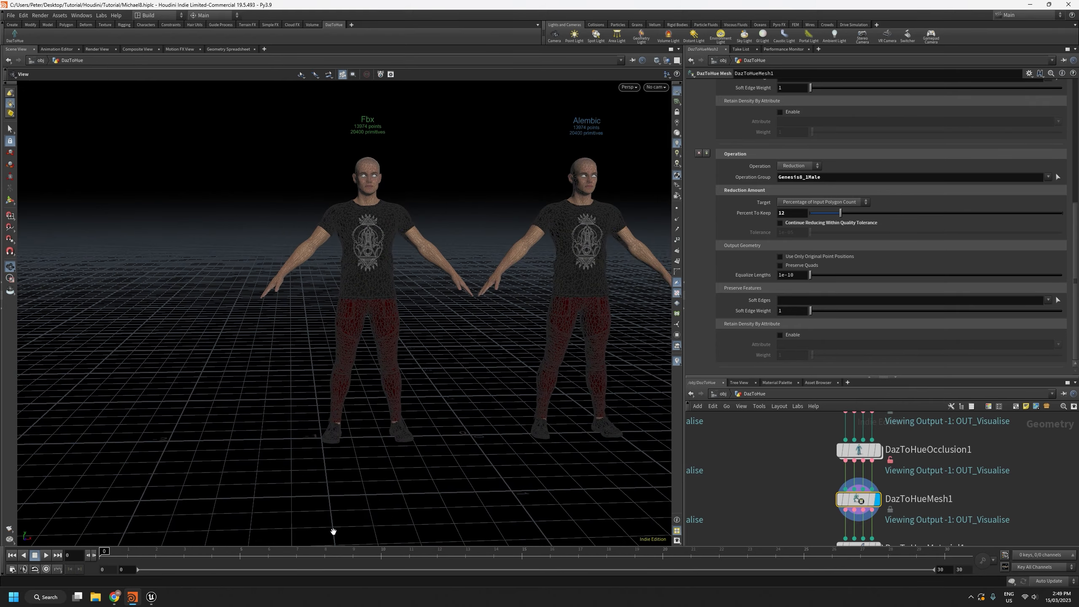
scroll(352, 373, down, 4)
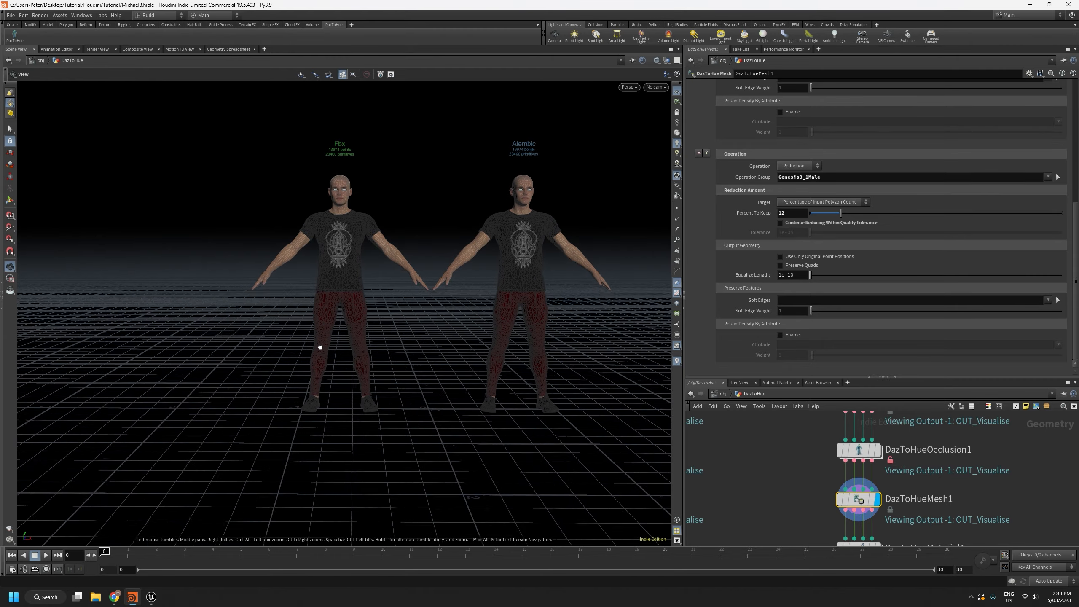
drag(319, 348, 325, 342)
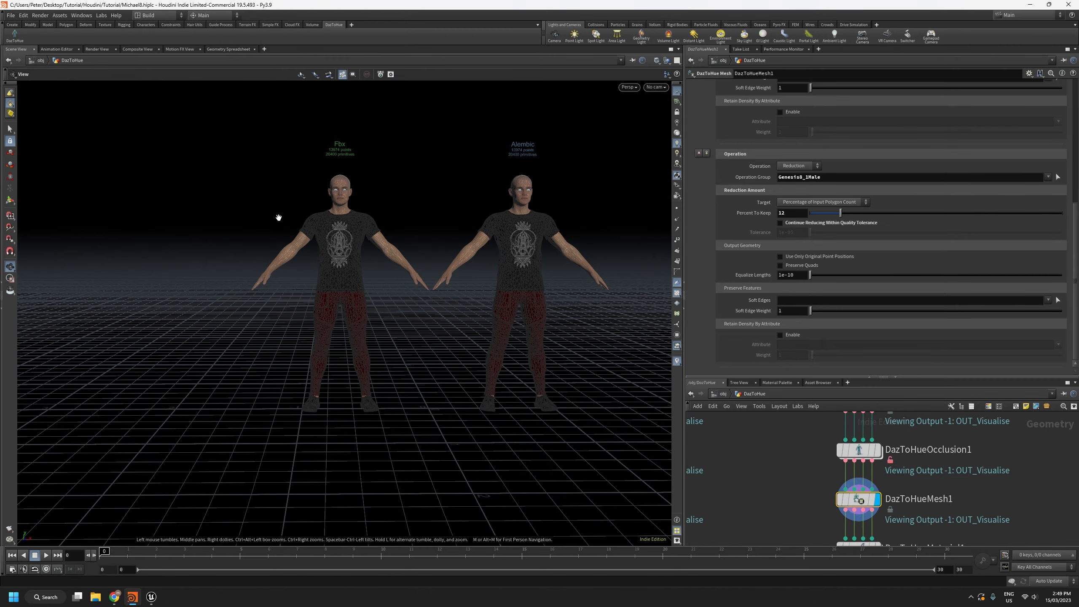
scroll(313, 198, up, 10)
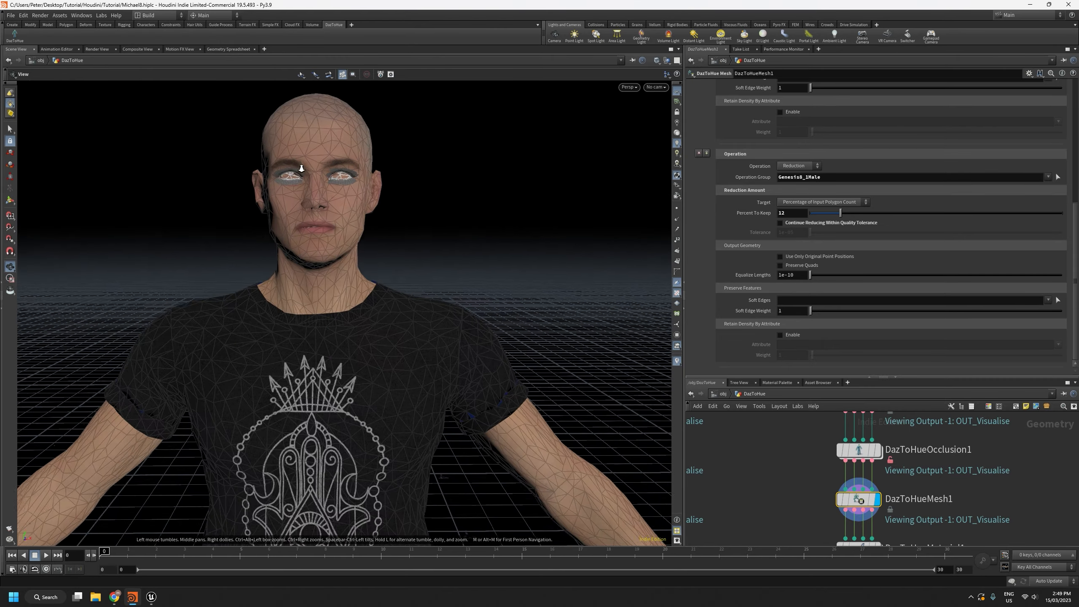
drag(323, 161, 508, 264)
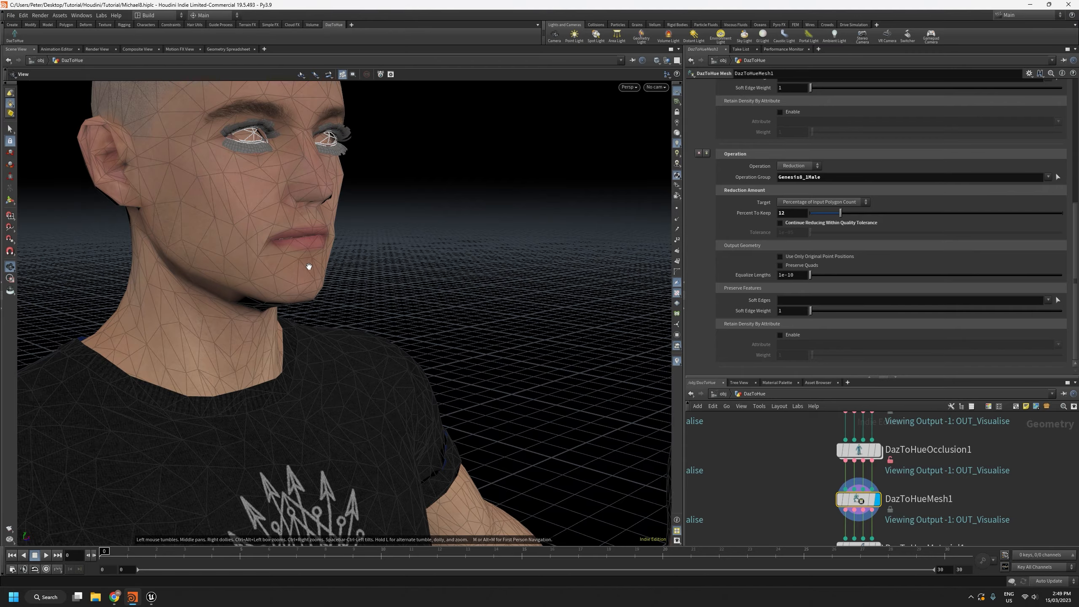
drag(309, 267, 236, 229)
right_drag(236, 229, 258, 393)
right_drag(279, 293, 278, 433)
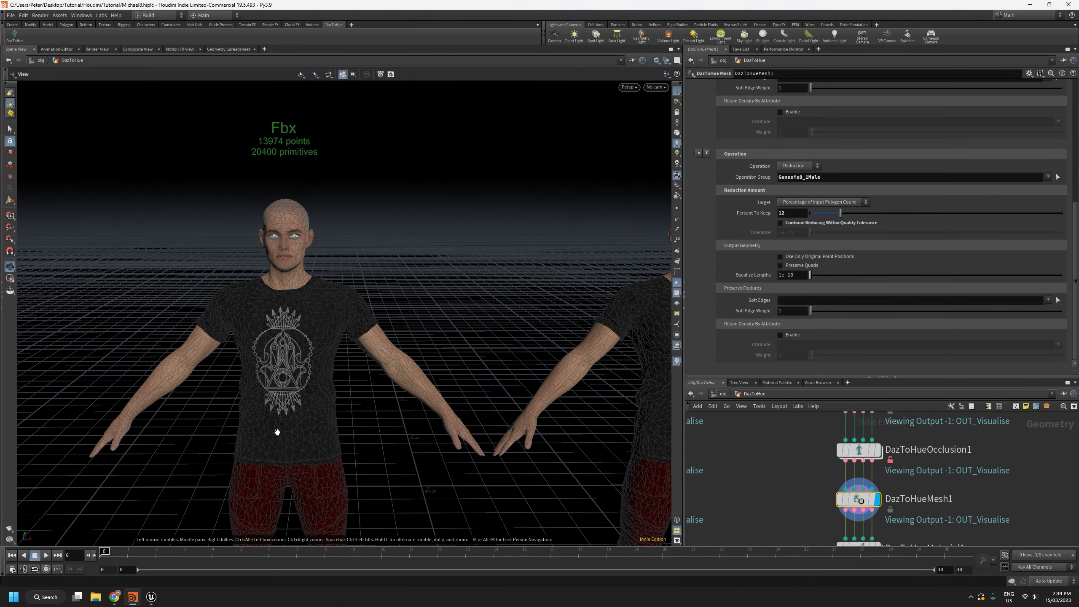
Step: Examine the reduced body and clothing from several angles, comparing the arms, shirt and trousers
middle_drag(277, 432, 350, 342)
drag(197, 342, 286, 390)
right_drag(238, 404, 260, 397)
middle_drag(260, 397, 272, 395)
drag(272, 394, 149, 347)
right_drag(241, 336, 251, 438)
middle_drag(309, 258, 337, 442)
right_drag(334, 205, 340, 393)
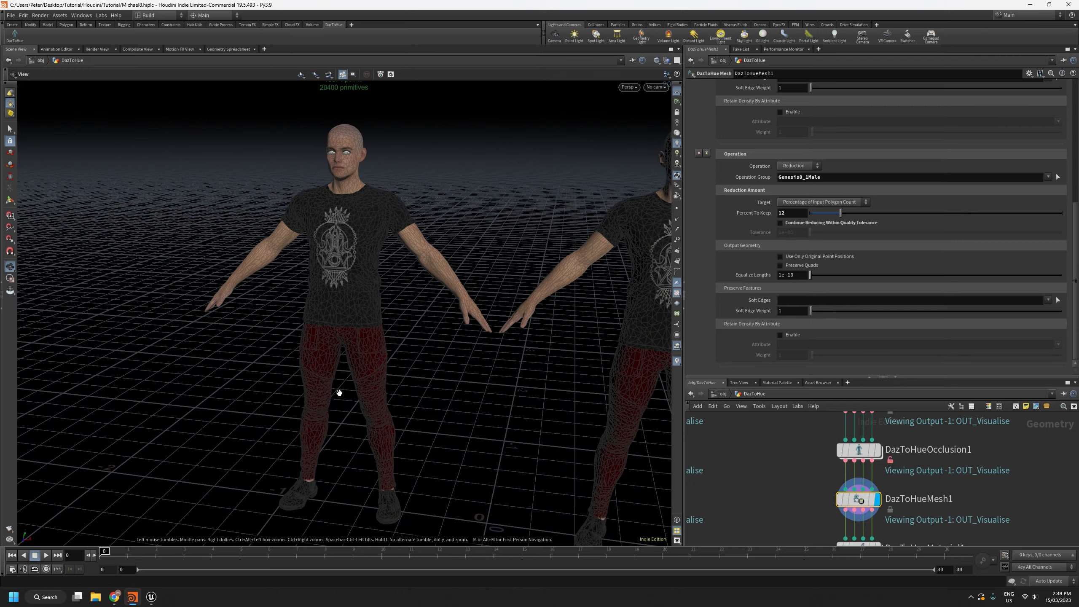
drag(339, 393, 388, 292)
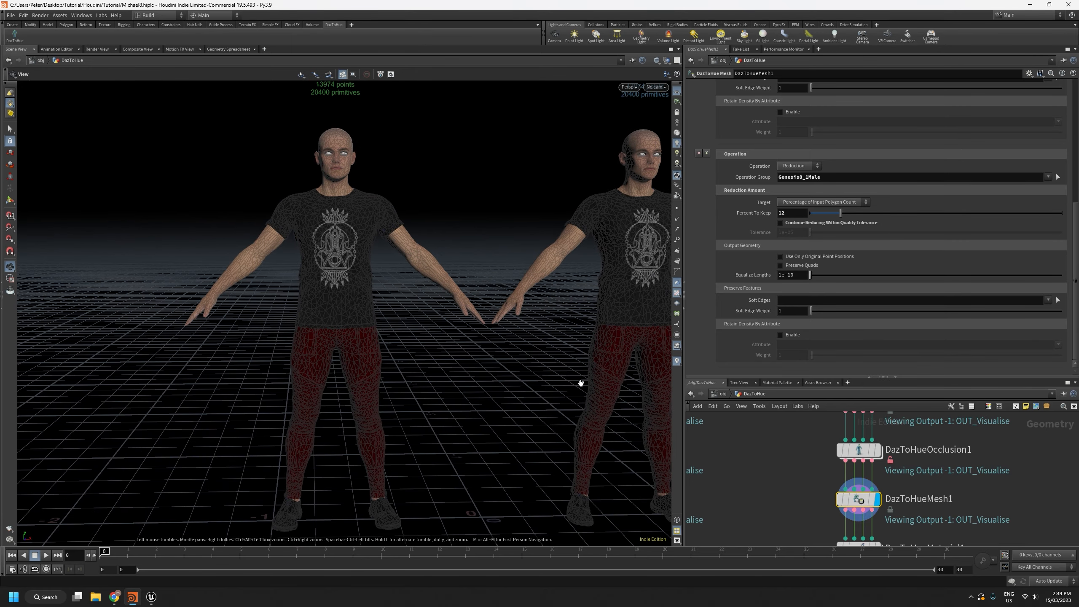
Step: Enlarge the network area and move DazToHueMesh1, DazToHueMaterial1, DazToHuePoseAsset1 and DazToHueExport_LOD1 down together, leaving a gap below DazToHueOcclusion1
drag(934, 377, 965, 197)
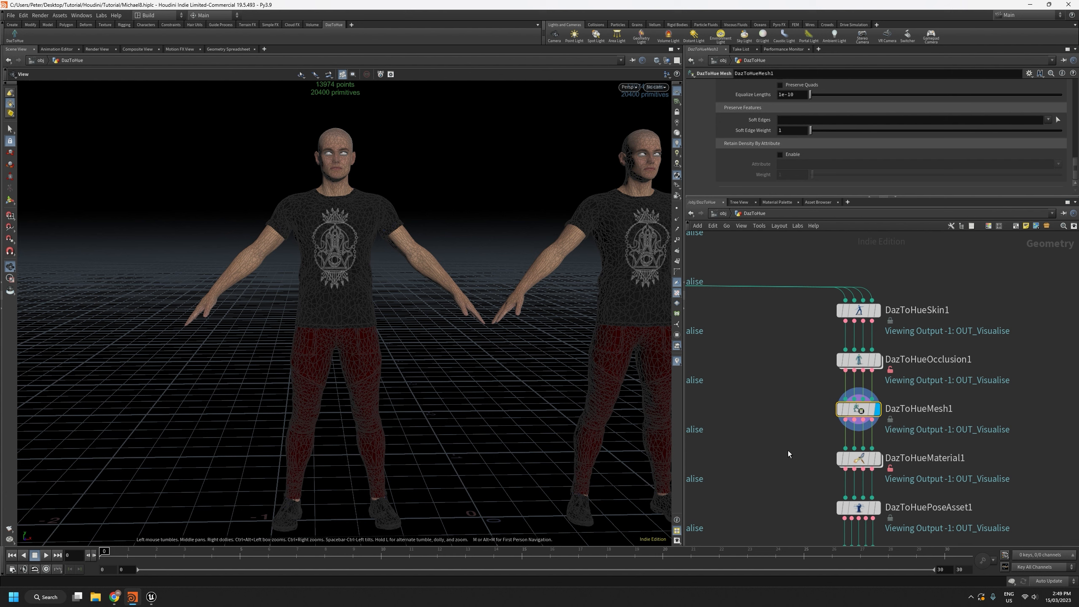
middle_drag(787, 450, 772, 351)
scroll(778, 369, down, 2)
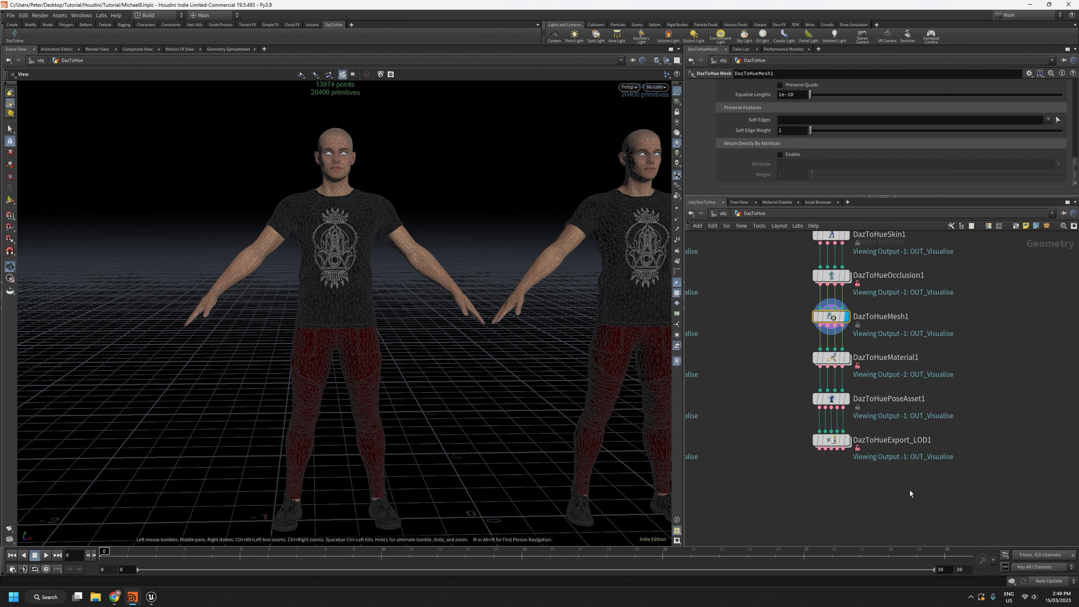
drag(797, 322, 887, 444)
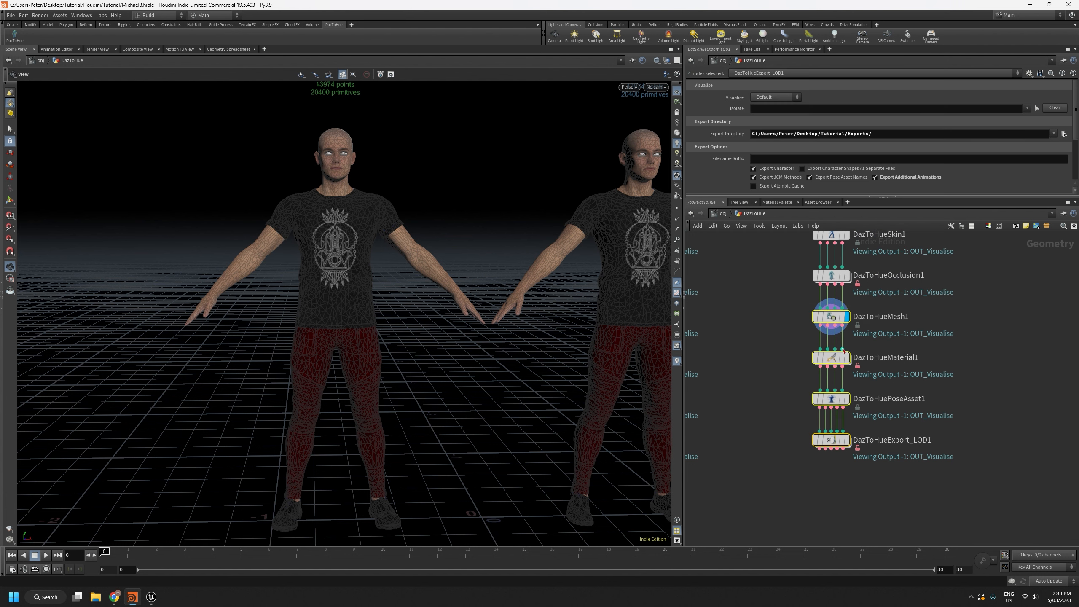
drag(830, 320, 830, 397)
click(869, 342)
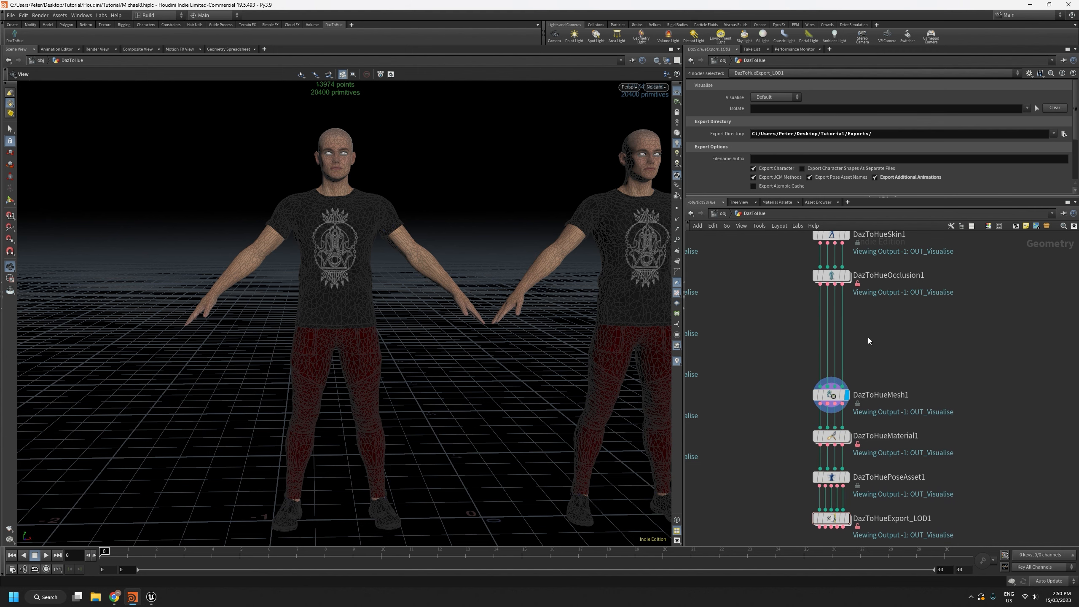
Step: Set the Visualise option of DazToHueExport_LOD1 to Fbx Character
middle_drag(342, 259, 334, 401)
scroll(333, 400, up, 5)
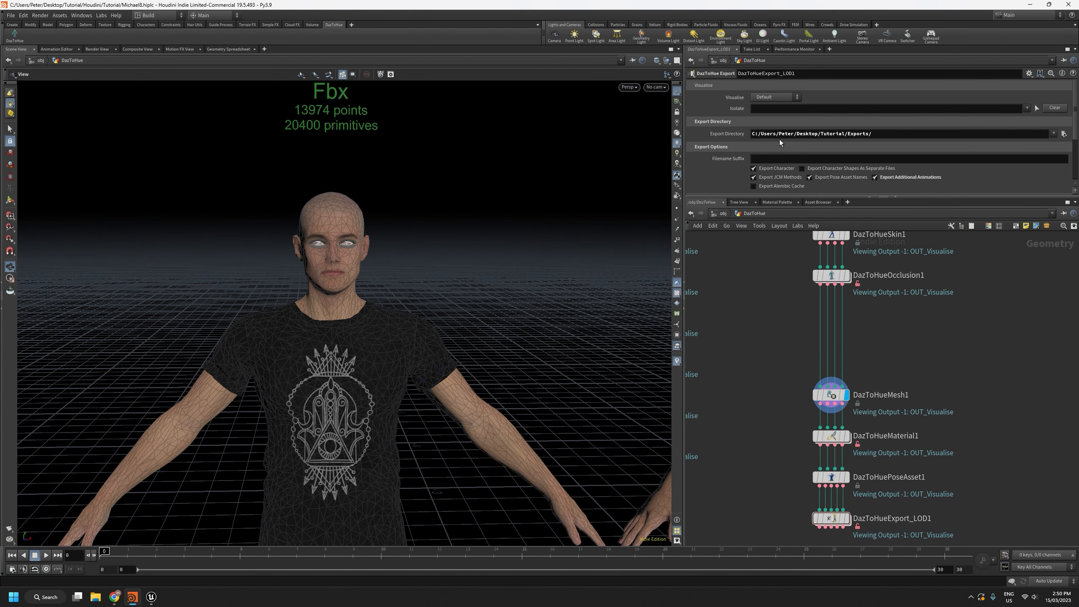
click(775, 97)
click(776, 117)
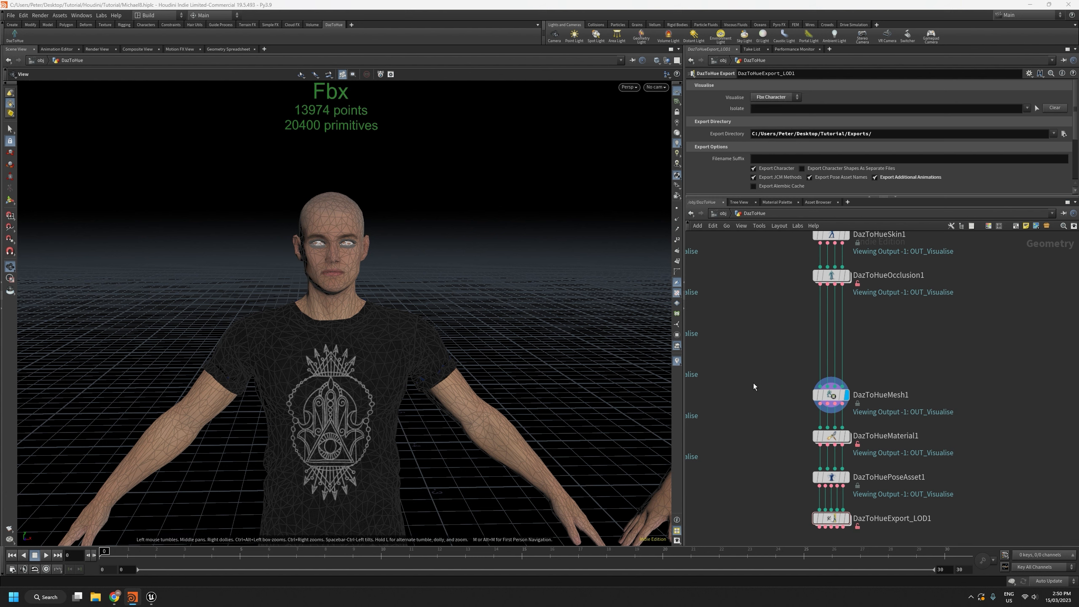
Step: Set the Visualise option of DazToHueMesh1 to Fbx Character
click(831, 397)
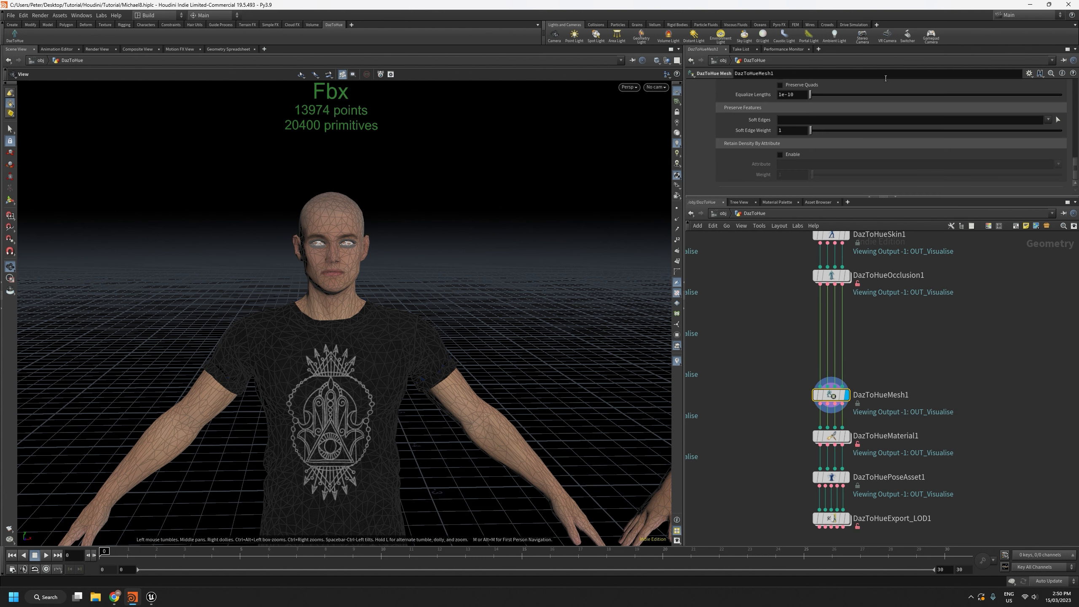
scroll(885, 91, down, 4)
scroll(886, 94, up, 6)
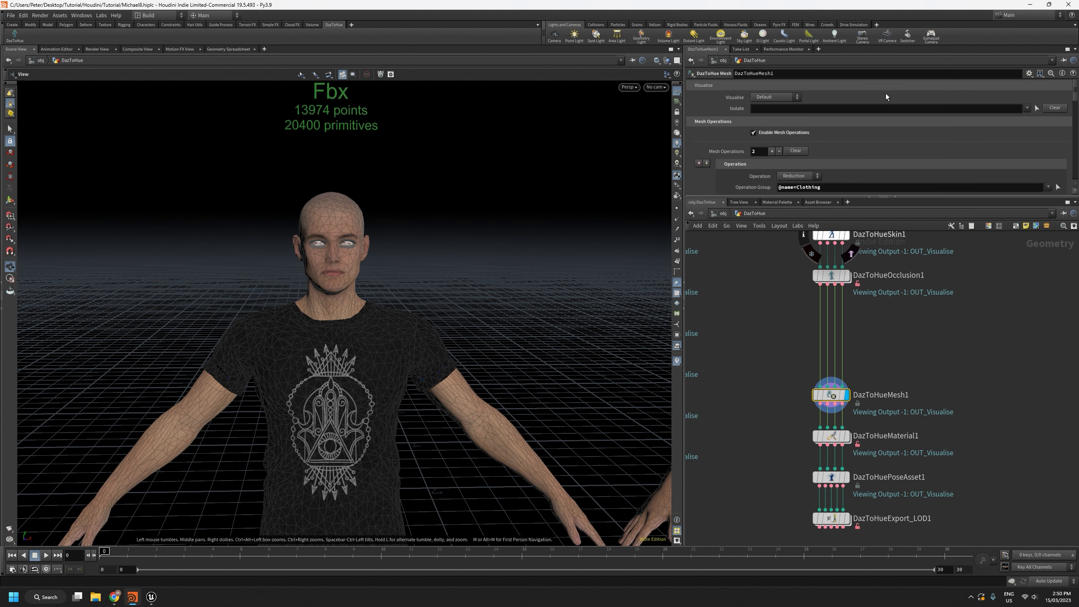
click(775, 97)
click(752, 132)
scroll(565, 325, down, 2)
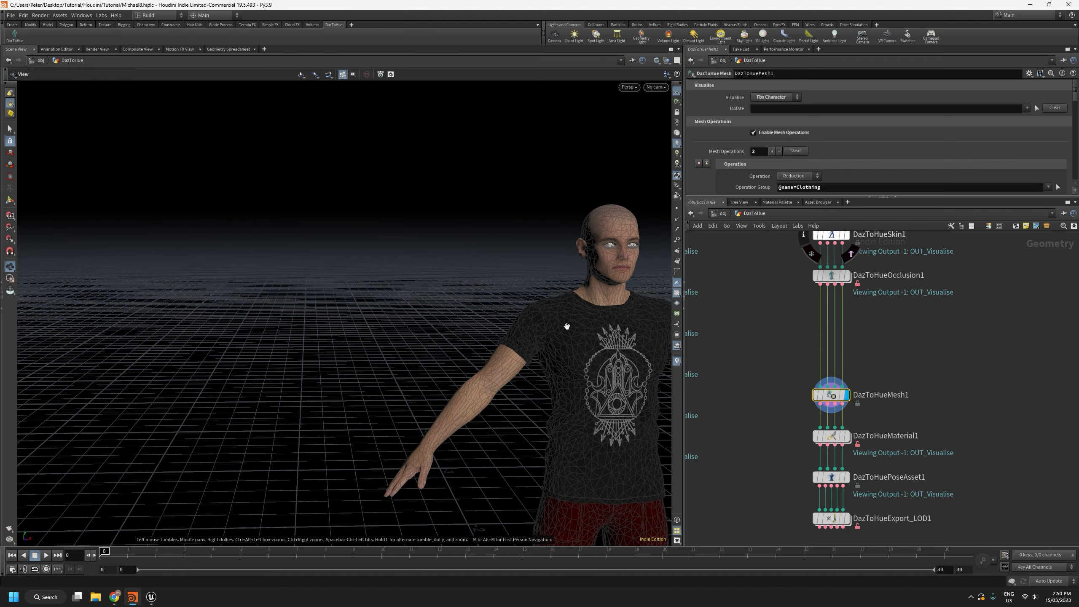
Step: Examine the Fbx character in full and its reduced head and face wireframe up close
middle_drag(565, 325, 337, 316)
drag(337, 316, 386, 357)
scroll(369, 353, up, 2)
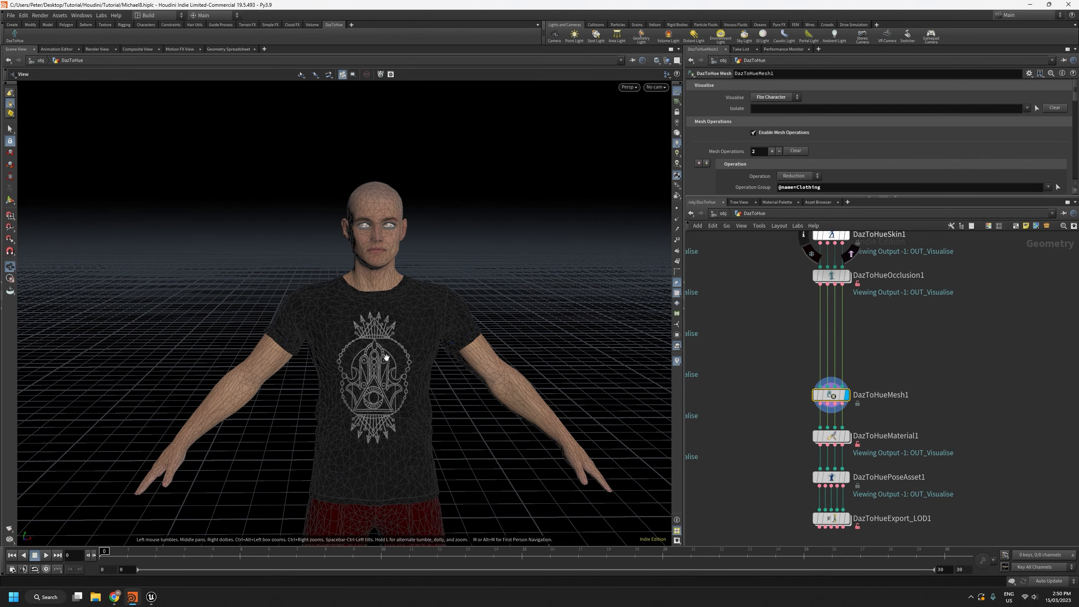
right_drag(391, 377, 410, 448)
middle_drag(501, 406, 449, 373)
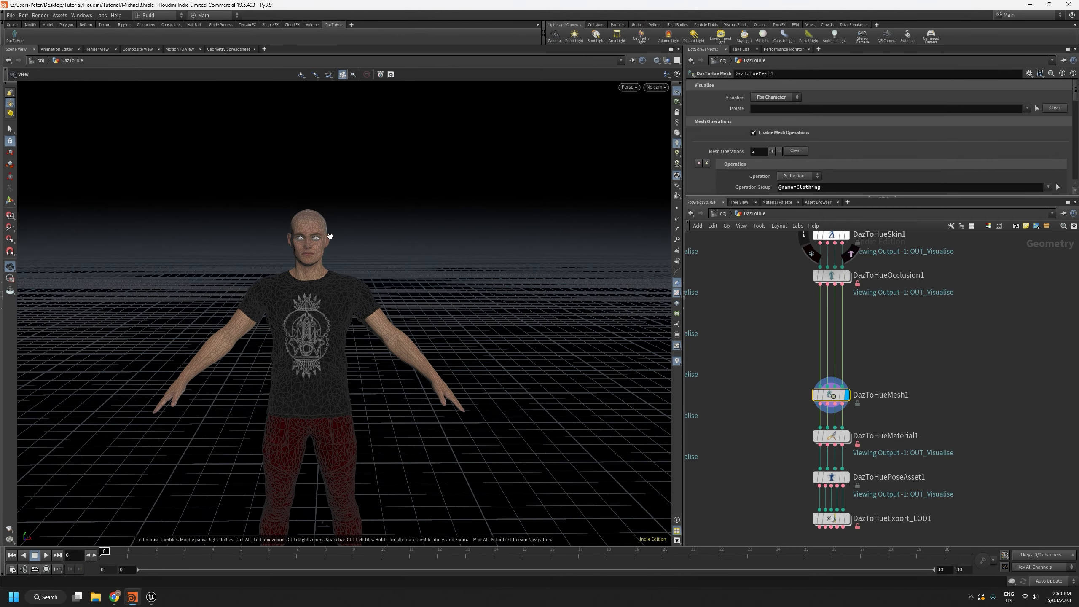
scroll(330, 235, up, 5)
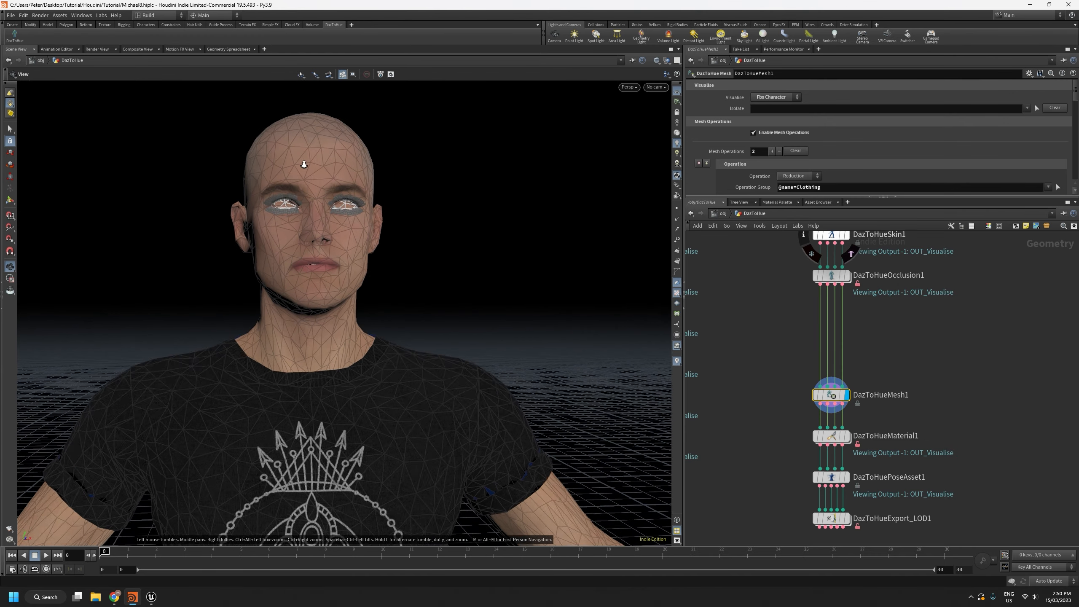
drag(304, 164, 332, 275)
right_drag(350, 264, 331, 343)
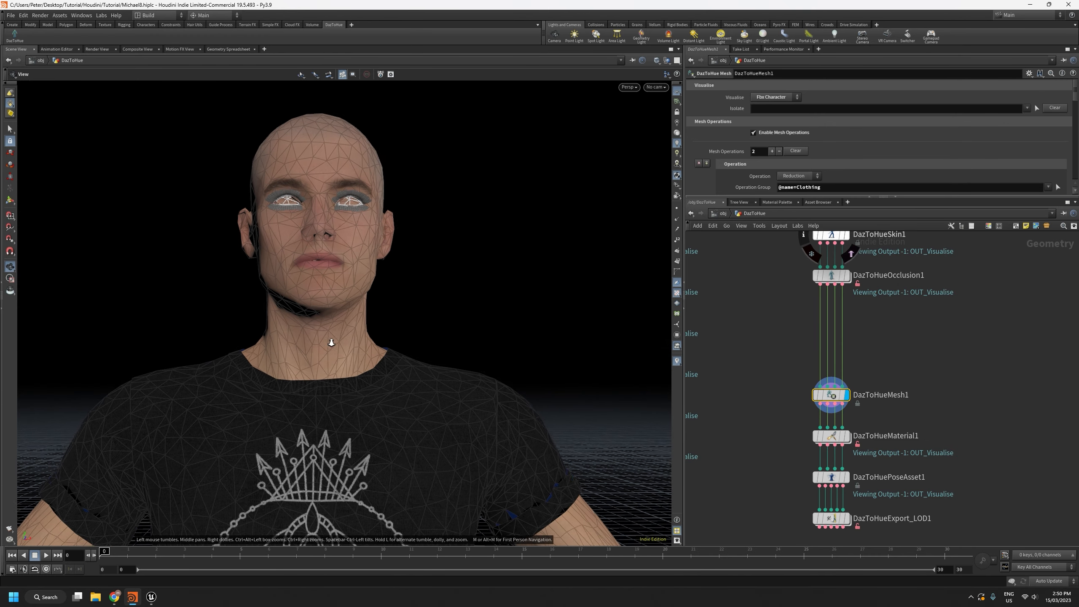
drag(332, 342, 335, 356)
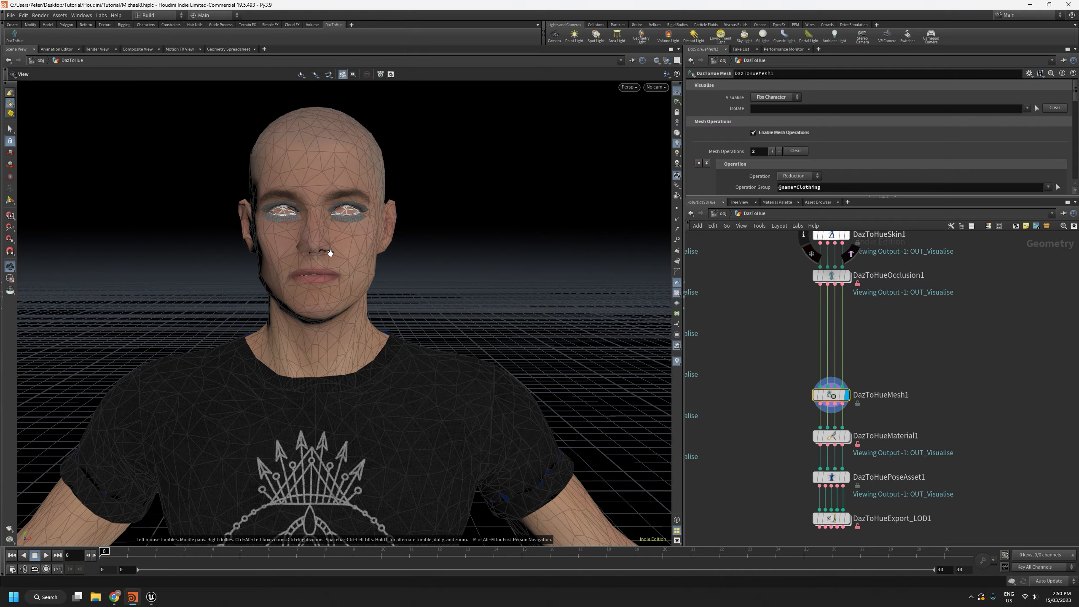
Step: Compare the polygon density of the Fbx character's torso and arms with that of the head
drag(291, 275, 306, 488)
middle_drag(305, 488, 303, 354)
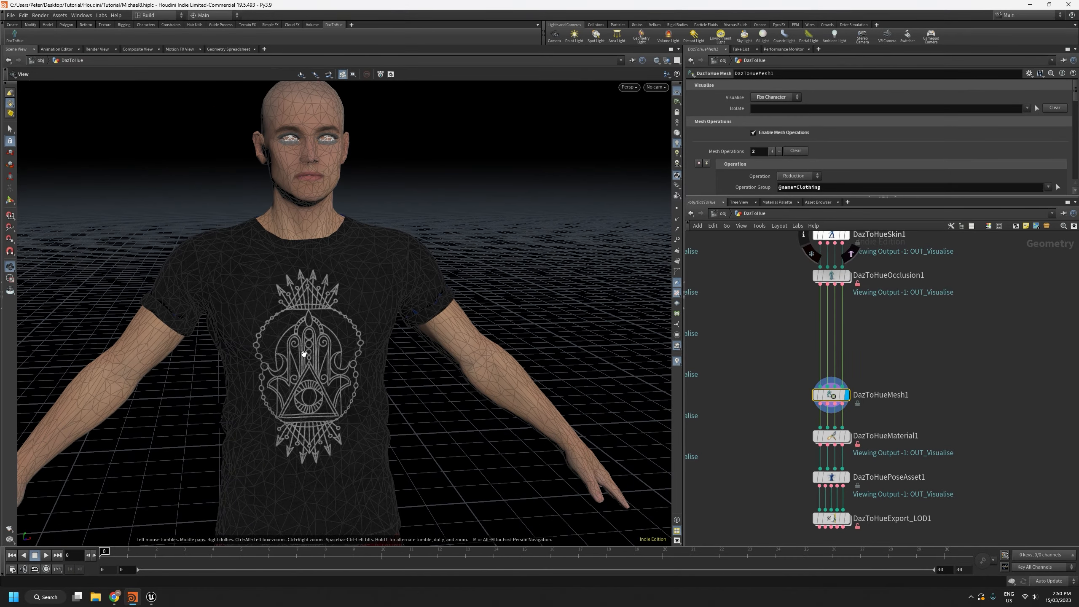
right_drag(303, 355, 328, 474)
drag(327, 475, 241, 416)
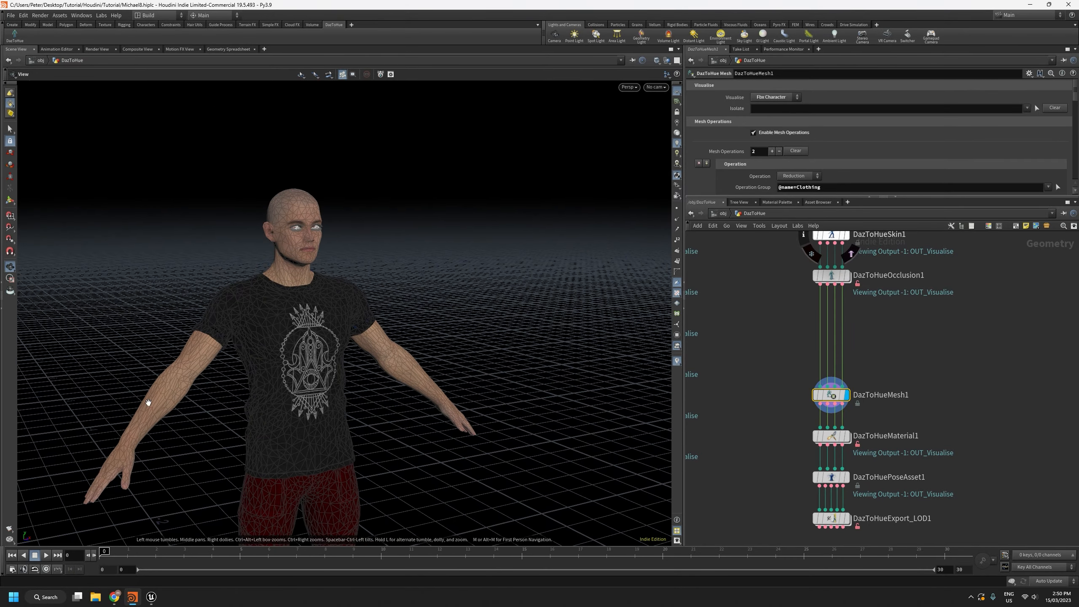
right_drag(306, 340, 456, 347)
scroll(795, 381, up, 4)
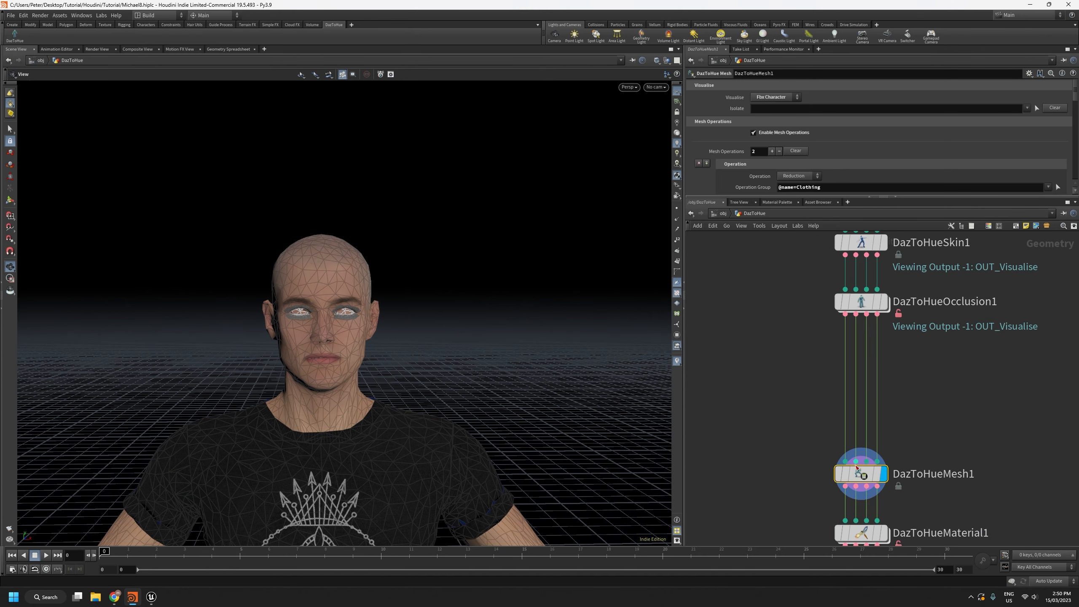
Step: Add an Attribute Paint node to the network between DazToHueOcclusion1 and DazToHueMesh1
mouse_move(874, 475)
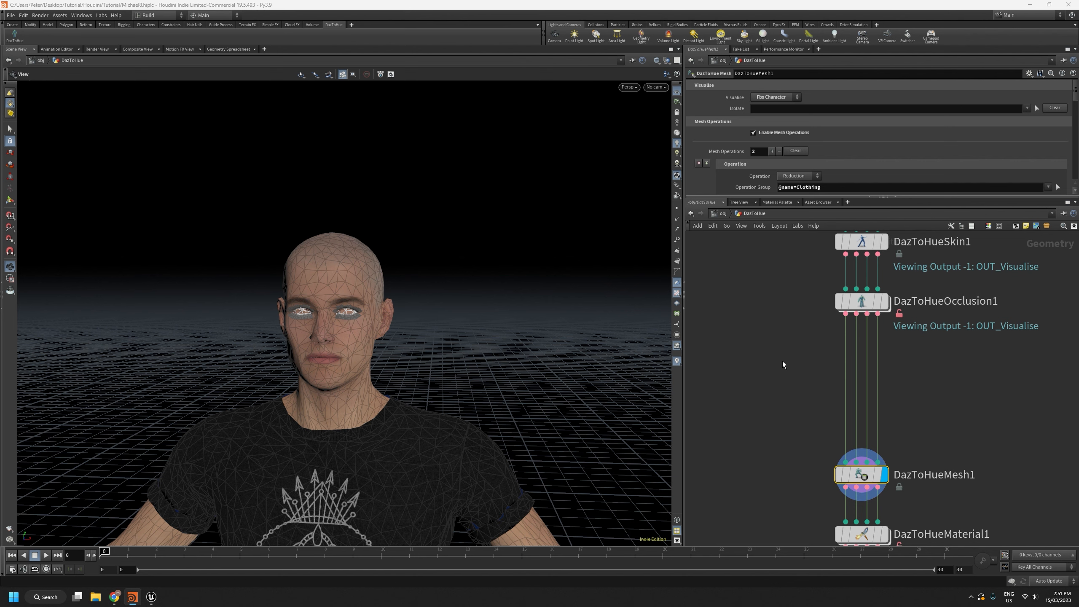
key(Tab)
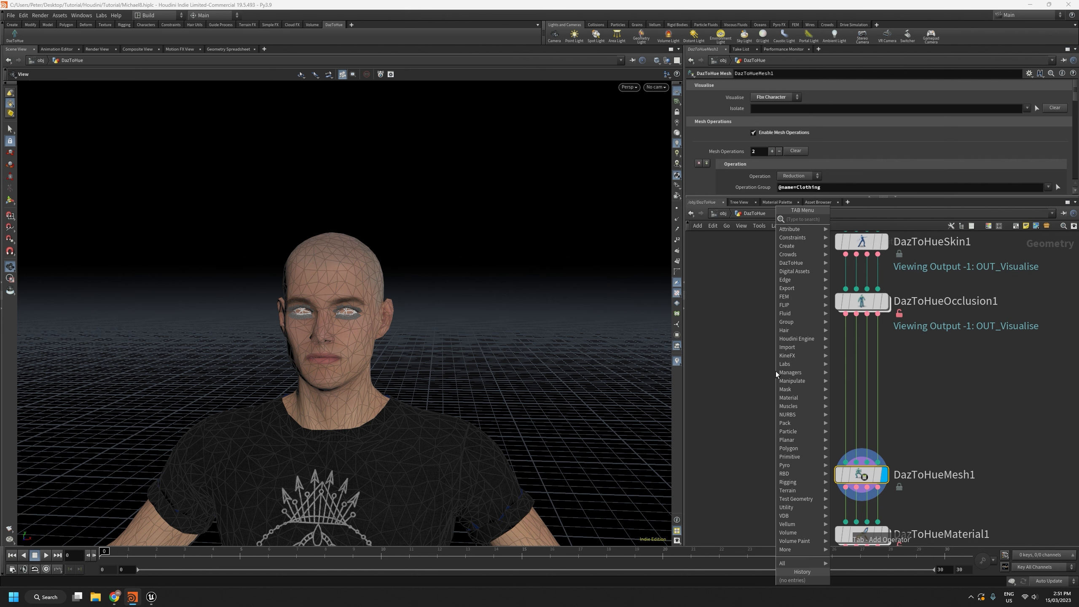
text(paint)
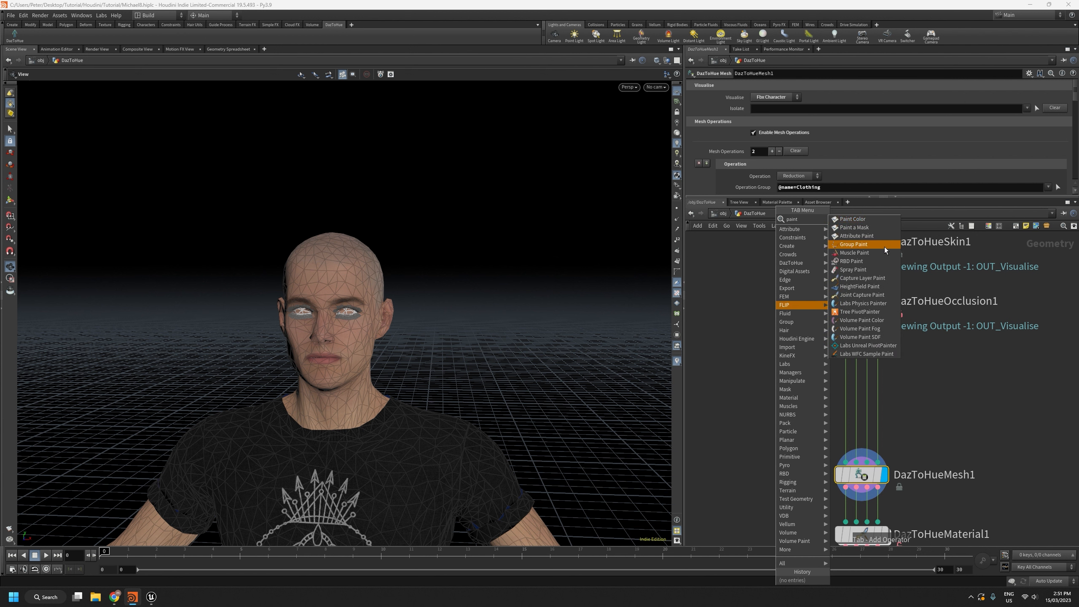
click(861, 236)
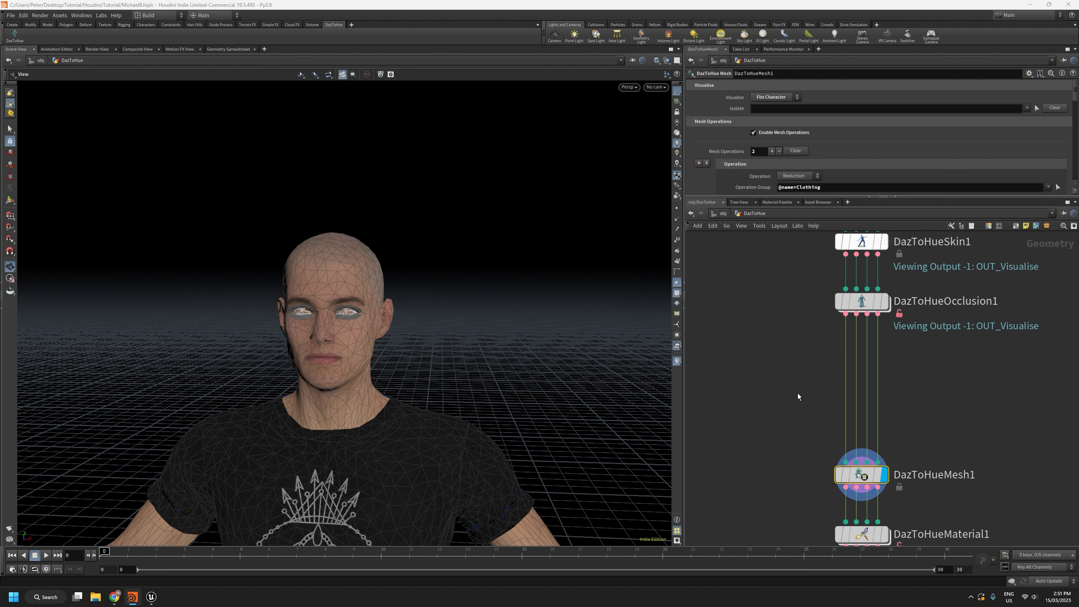
click(793, 386)
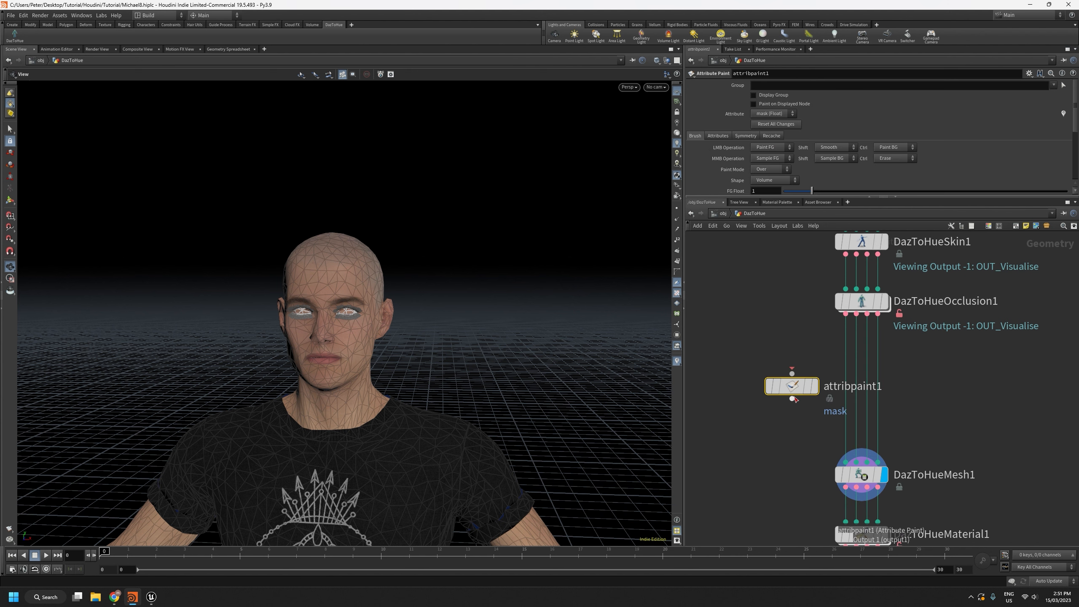
Step: Wire the Fbx Skin output of DazToHueOcclusion1 through attribpaint1 into the Fbx Skin input of DazToHueMesh1
drag(795, 387, 779, 373)
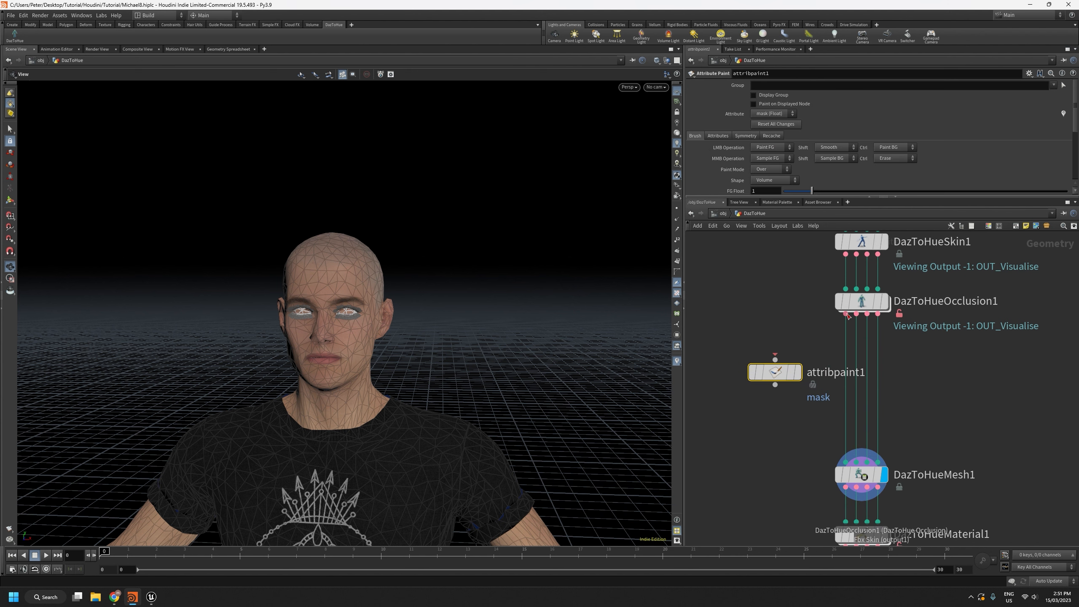
drag(846, 314, 856, 482)
mouse_move(775, 387)
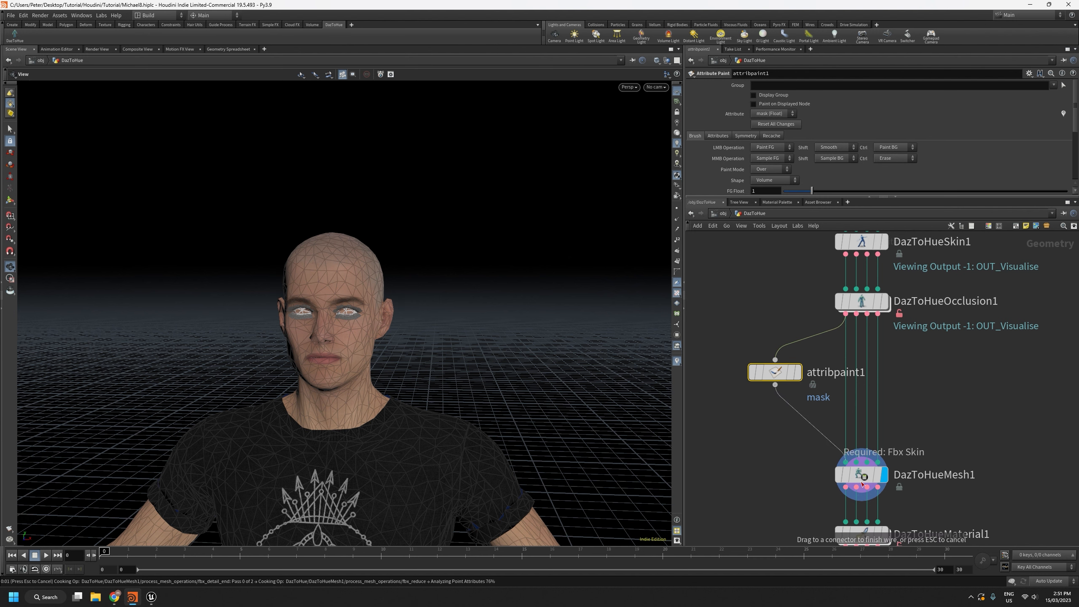
Step: Complete the attribpaint1 connection into DazToHueMesh1 and enable mirroring for the attribute painting
click(863, 484)
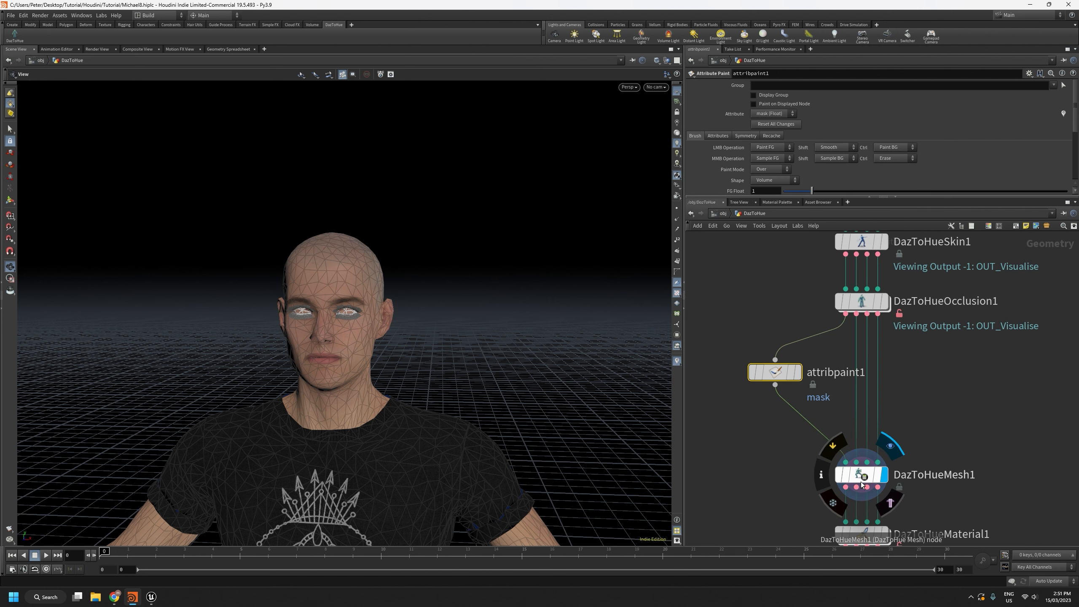
mouse_move(784, 378)
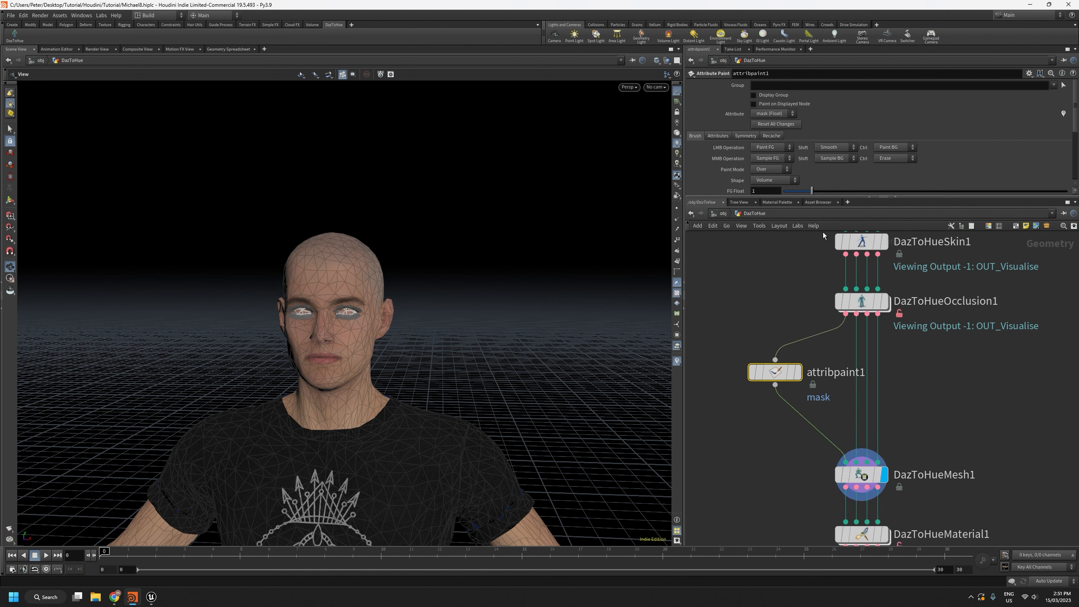
drag(834, 197, 834, 260)
click(743, 136)
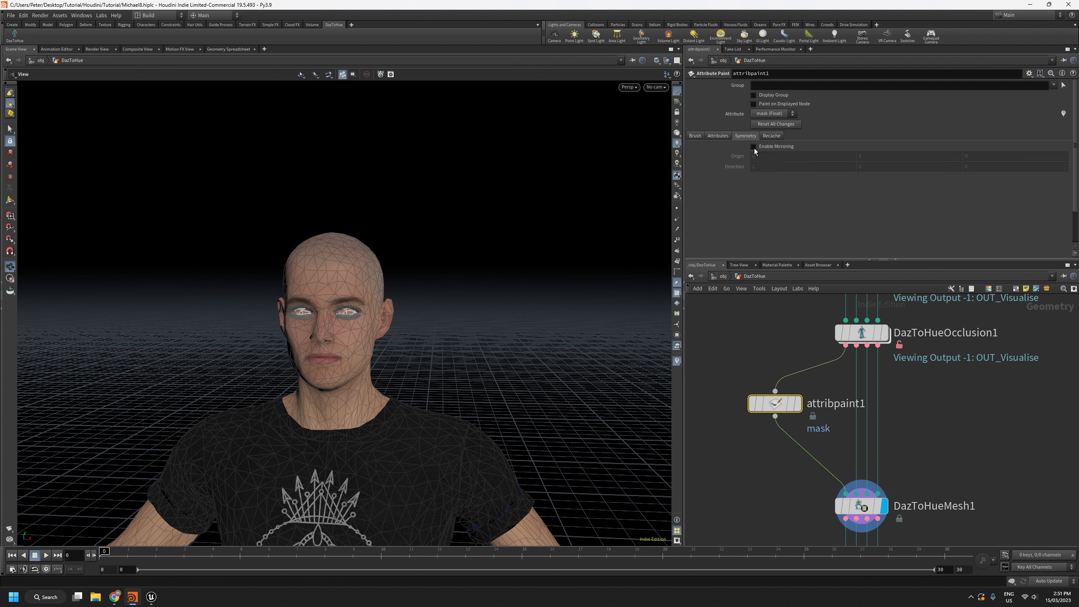
click(754, 147)
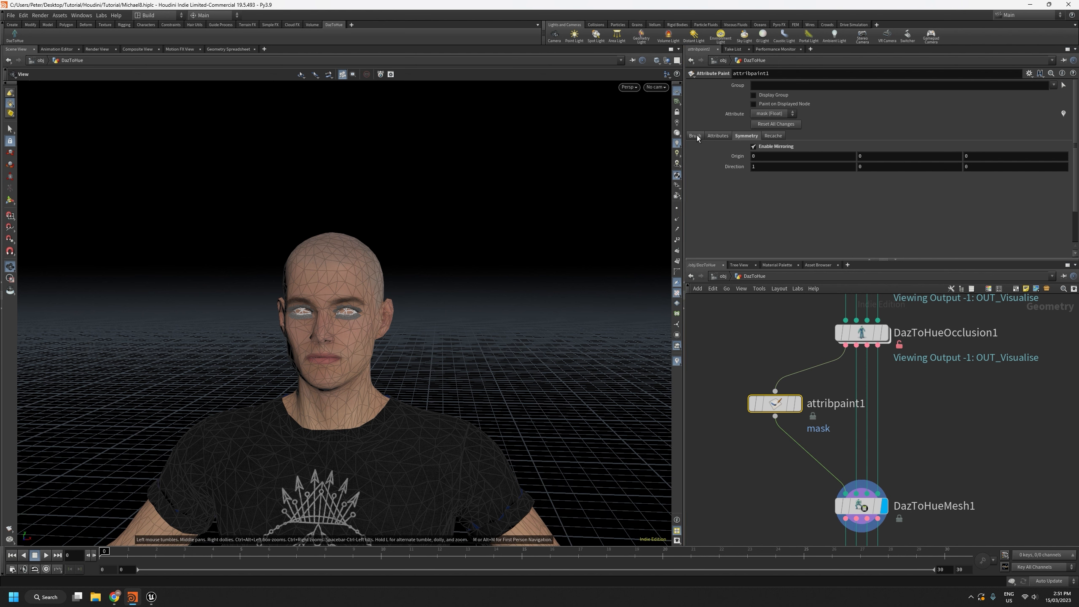
Step: Rename the painted attribute on attribpaint1 to retain and return to its brush settings
click(715, 135)
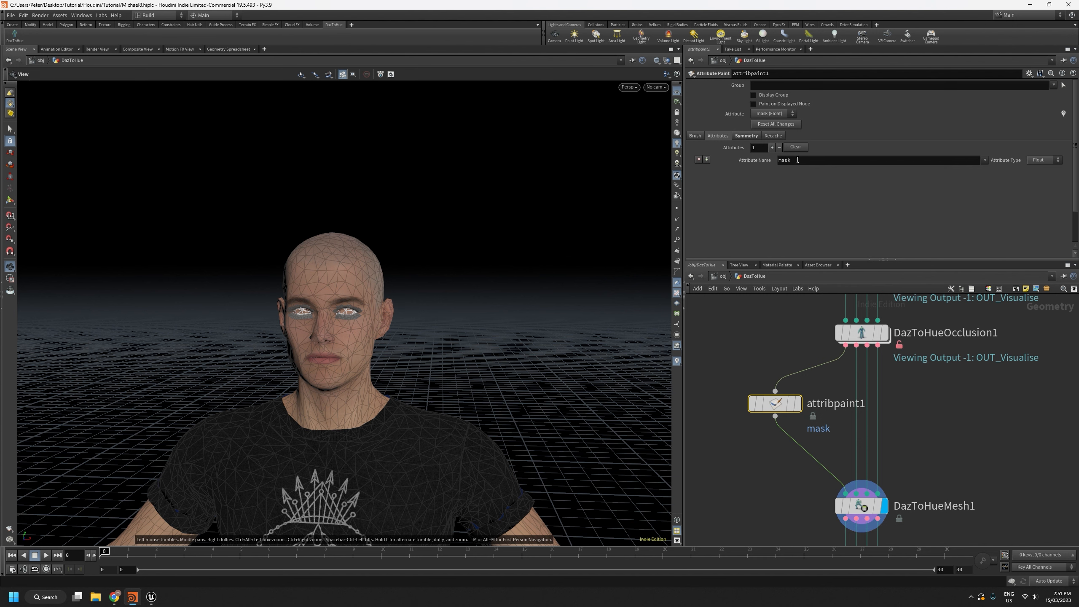
double_click(796, 160)
text(ret)
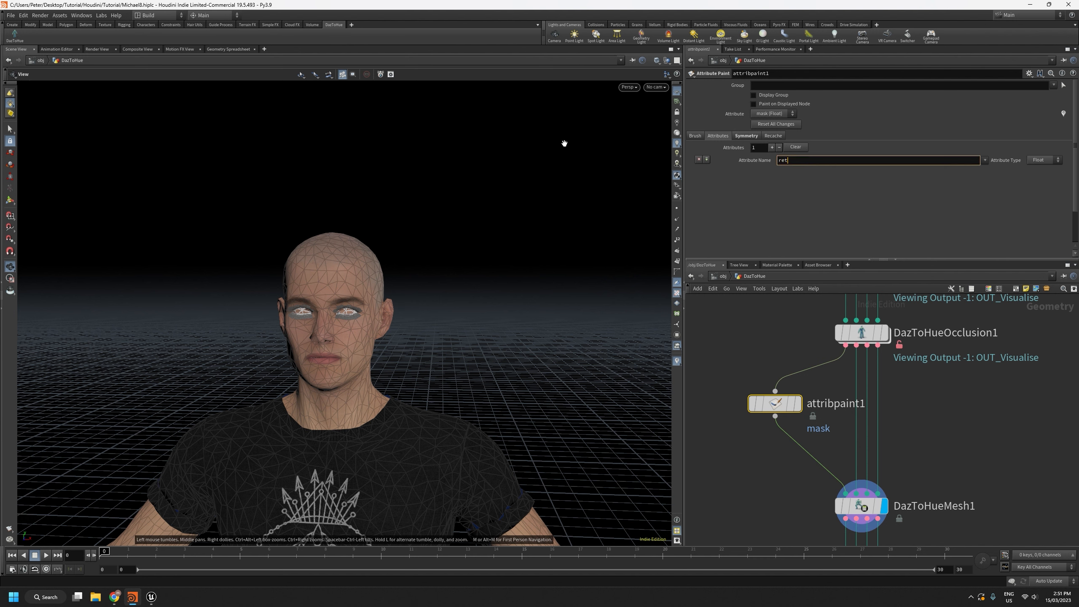
text(ain)
click(695, 135)
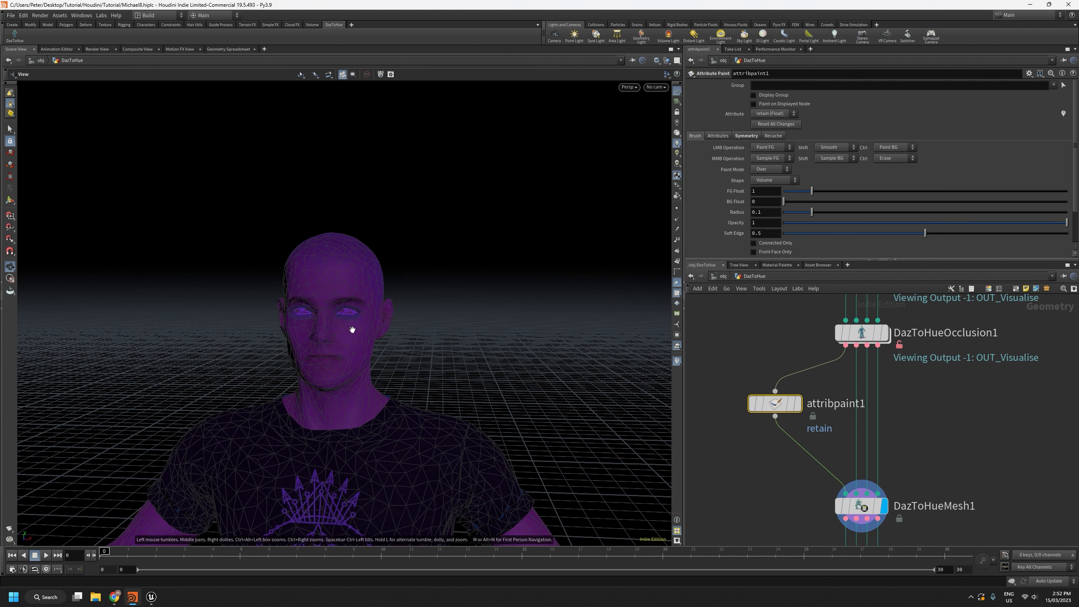
Step: Activate the Attribute Paint tool on the character's head and reduce the brush radius to about 0.02
key(Return)
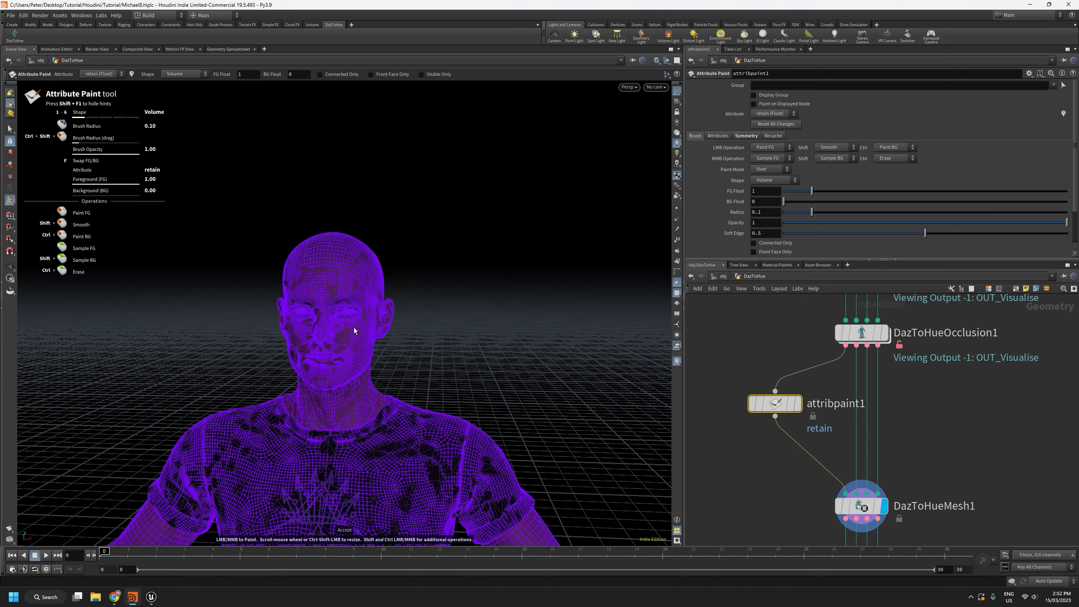
key(Escape)
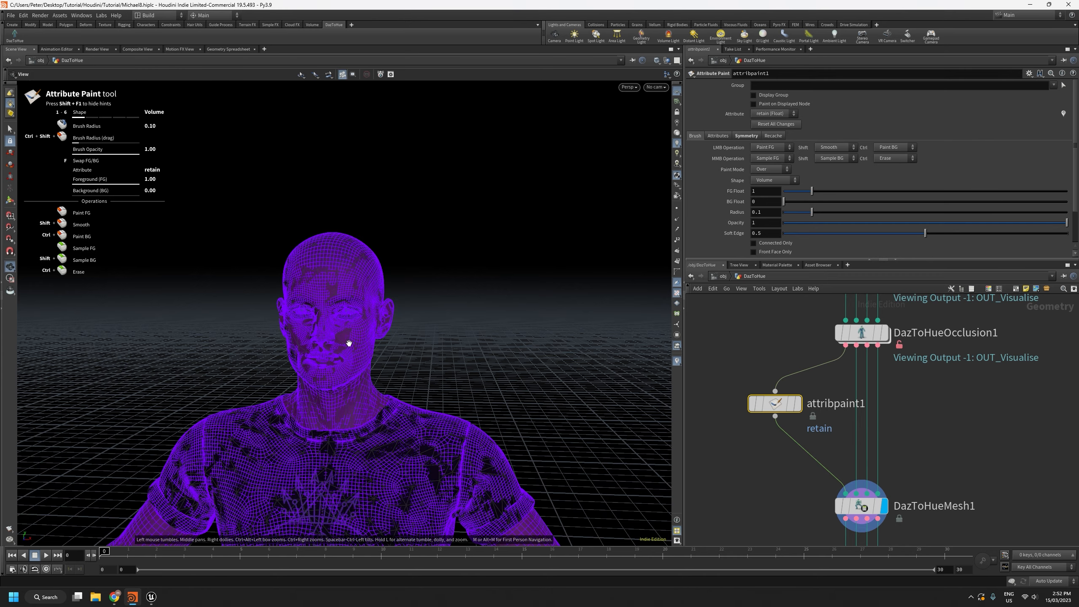
scroll(340, 334, up, 5)
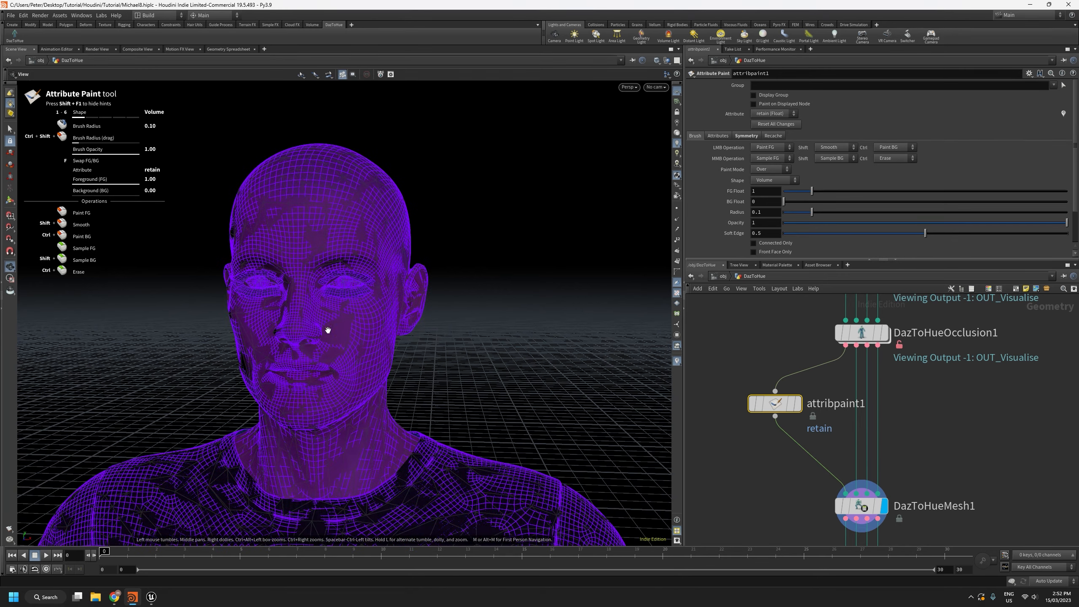
scroll(327, 330, up, 2)
key(Return)
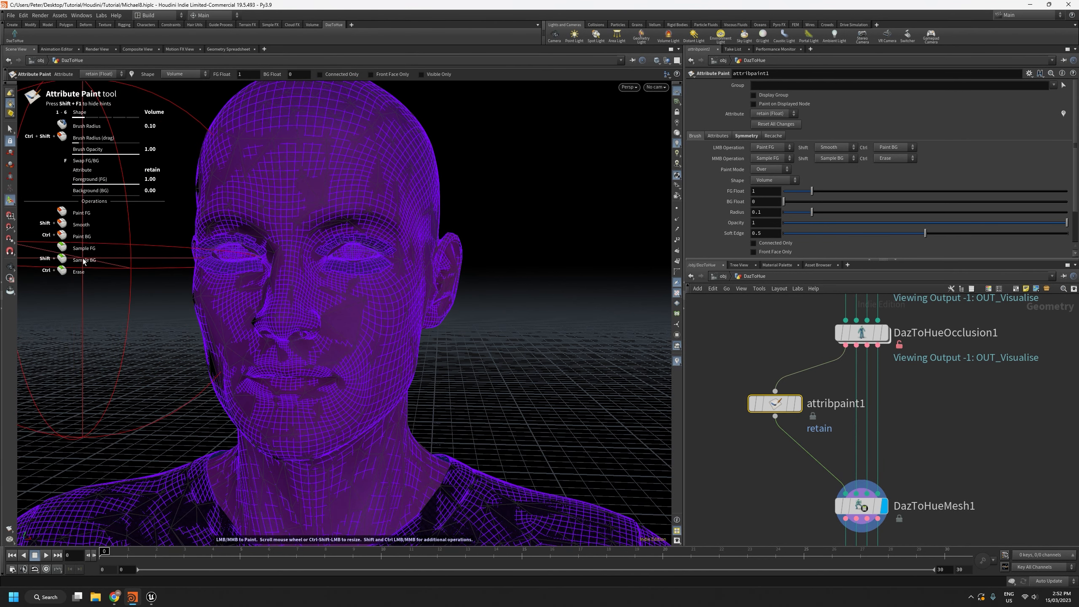
scroll(349, 263, down, 5)
scroll(315, 260, down, 5)
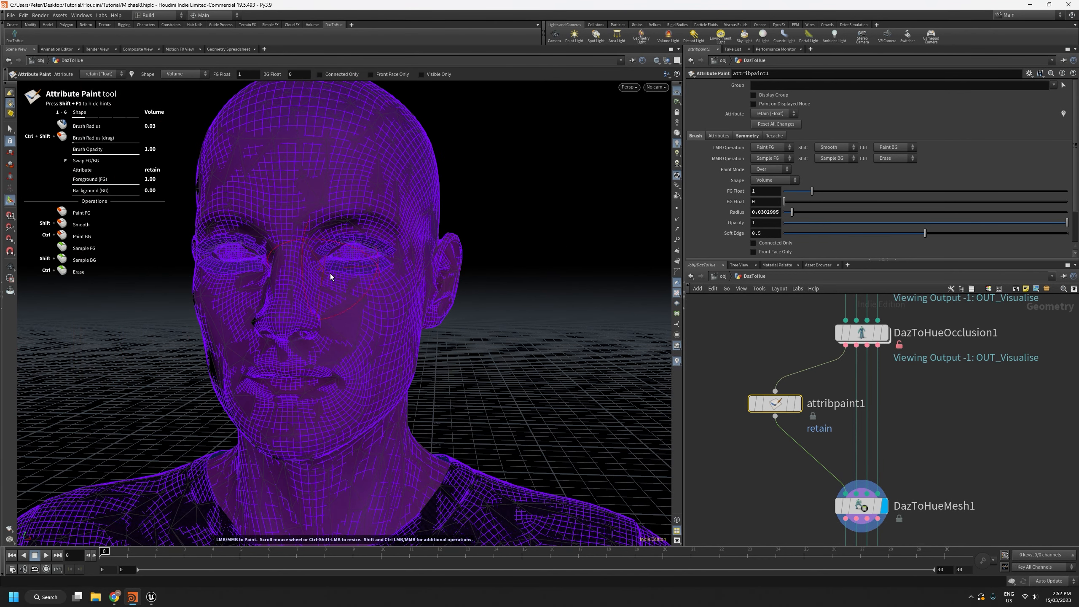
scroll(353, 287, down, 2)
key(Escape)
mouse_move(507, 340)
mouse_down()
mouse_move(544, 364)
mouse_move(523, 369)
mouse_up()
key(Return)
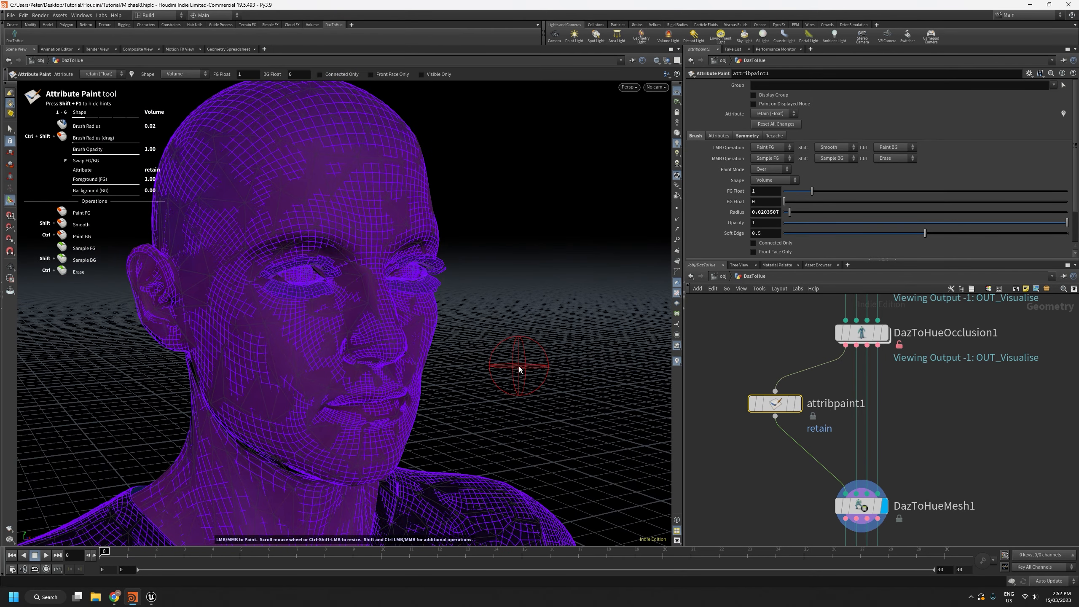
Step: Display attribpaint1's own output and adjust the brush radius to about 0.022 with the face in frontal view
mouse_move(803, 406)
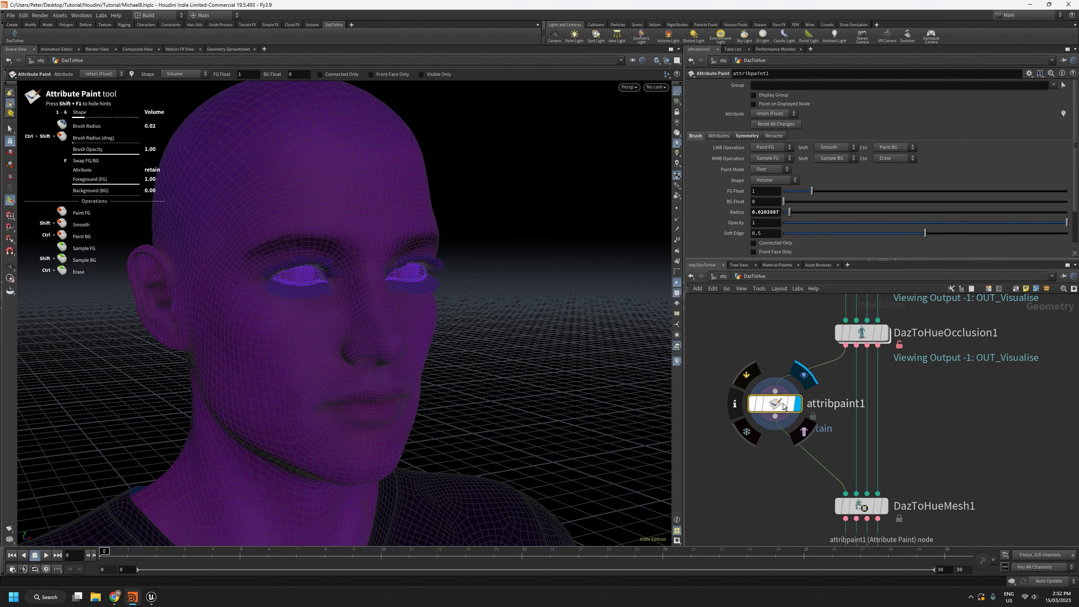
alt+drag(482, 347, 422, 344)
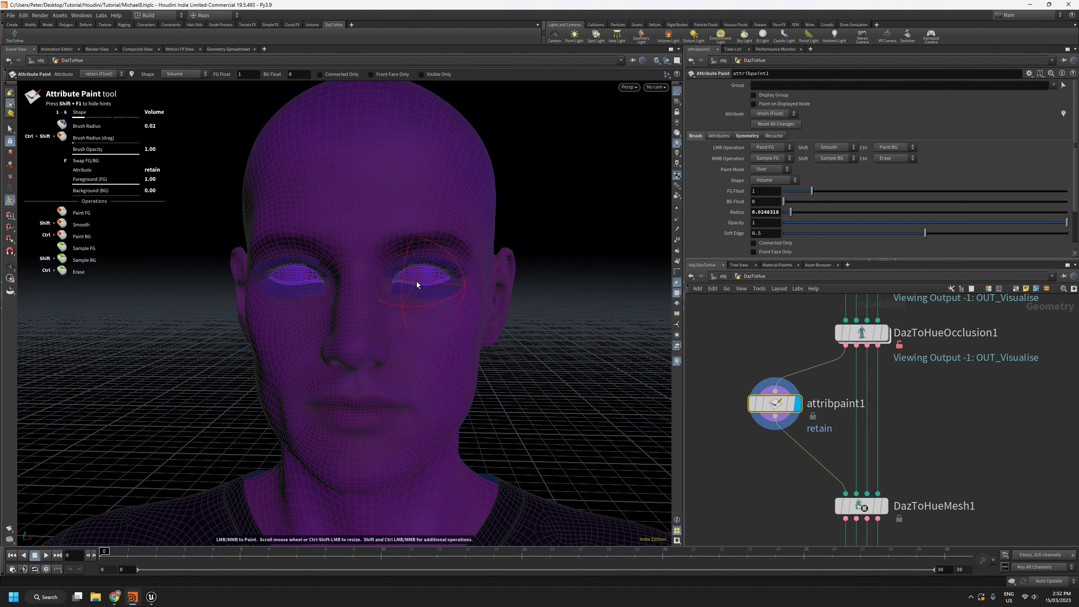
alt+right_drag(558, 320, 559, 363)
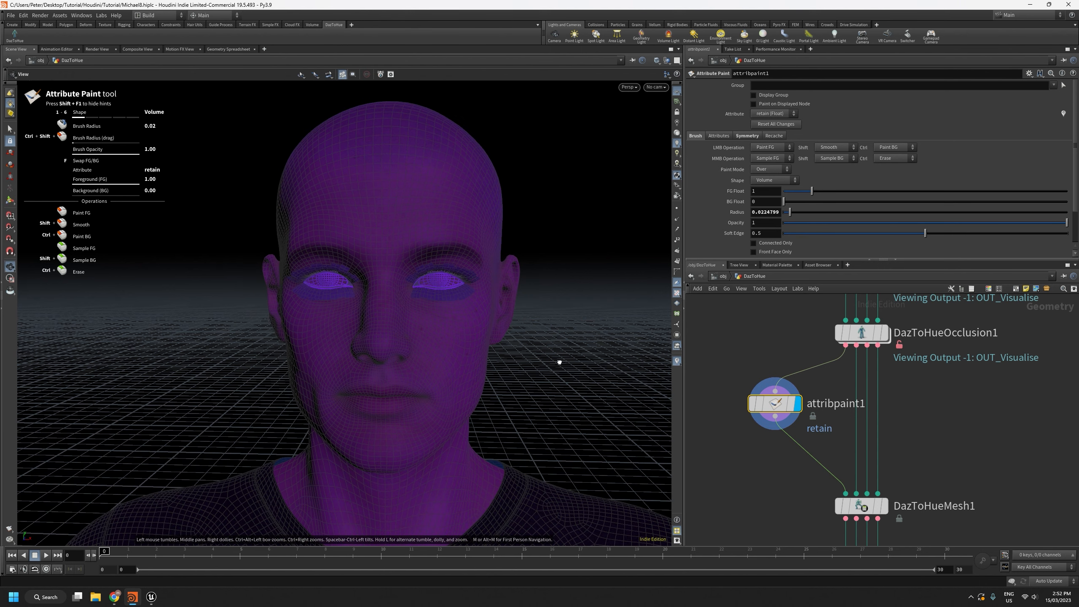
alt+drag(559, 363, 568, 357)
alt+middle_drag(568, 357, 563, 358)
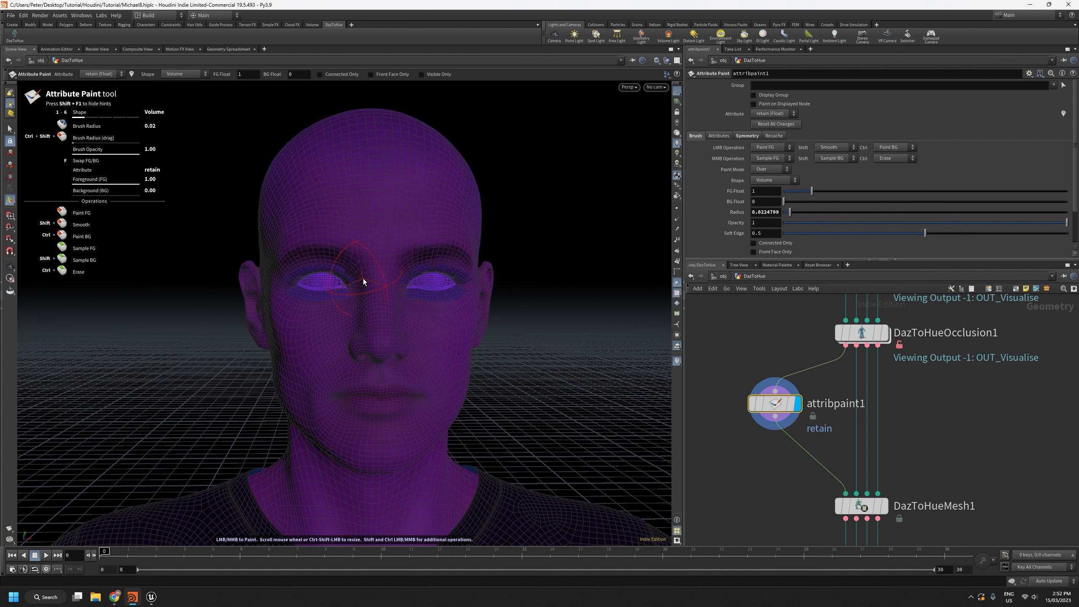
Step: Paint the retain attribute at value 1 over the eyes, brows, nose and mouth of the face
mouse_move(325, 256)
mouse_down()
mouse_move(305, 257)
mouse_move(291, 279)
mouse_move(354, 289)
mouse_move(359, 336)
mouse_move(375, 349)
mouse_move(372, 390)
mouse_move(336, 397)
mouse_move(364, 364)
mouse_up()
key(Escape)
drag(567, 382, 494, 385)
key(Return)
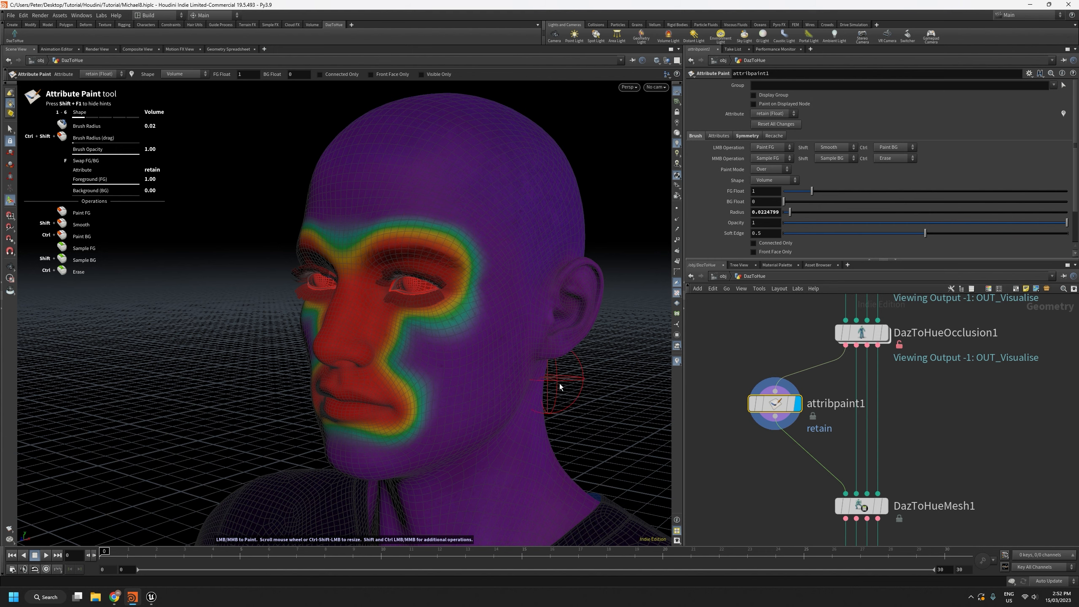
Step: Paint the retain attribute over the whole ear, including the area just behind it
key(Escape)
drag(560, 384, 516, 384)
middle_drag(598, 401, 393, 405)
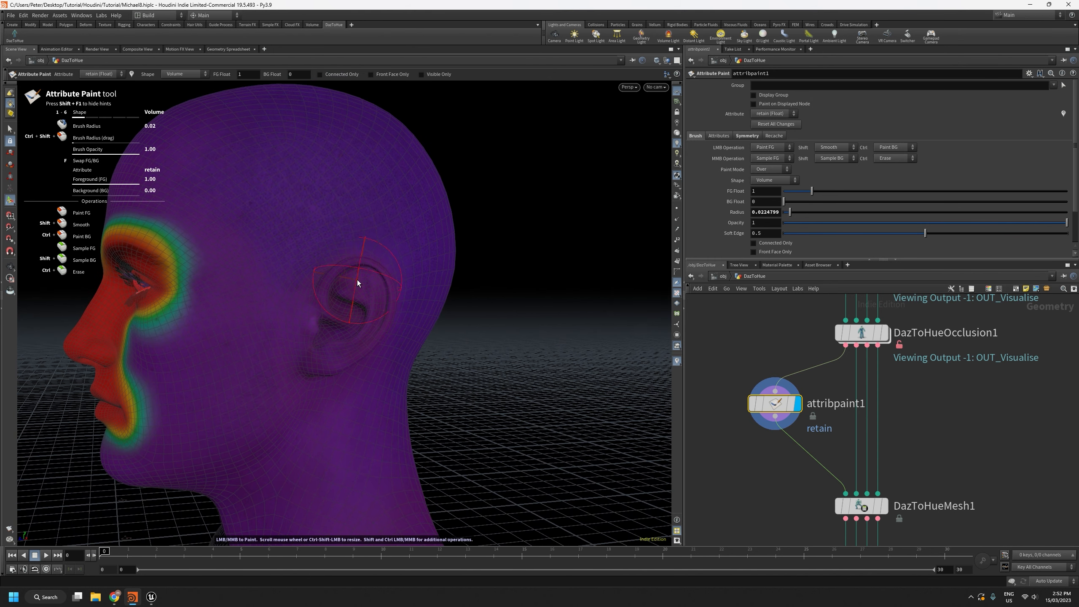
mouse_move(356, 277)
mouse_down()
mouse_move(306, 331)
mouse_move(319, 353)
mouse_move(370, 321)
mouse_up()
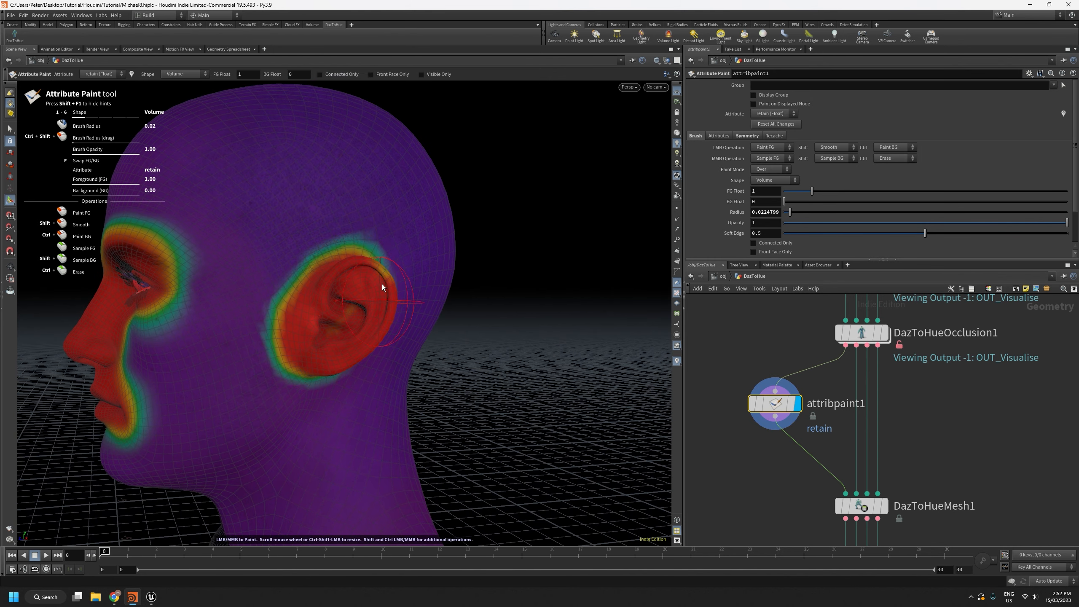
mouse_move(522, 406)
alt+mouse_down()
mouse_move(443, 421)
mouse_move(478, 424)
alt+mouse_up()
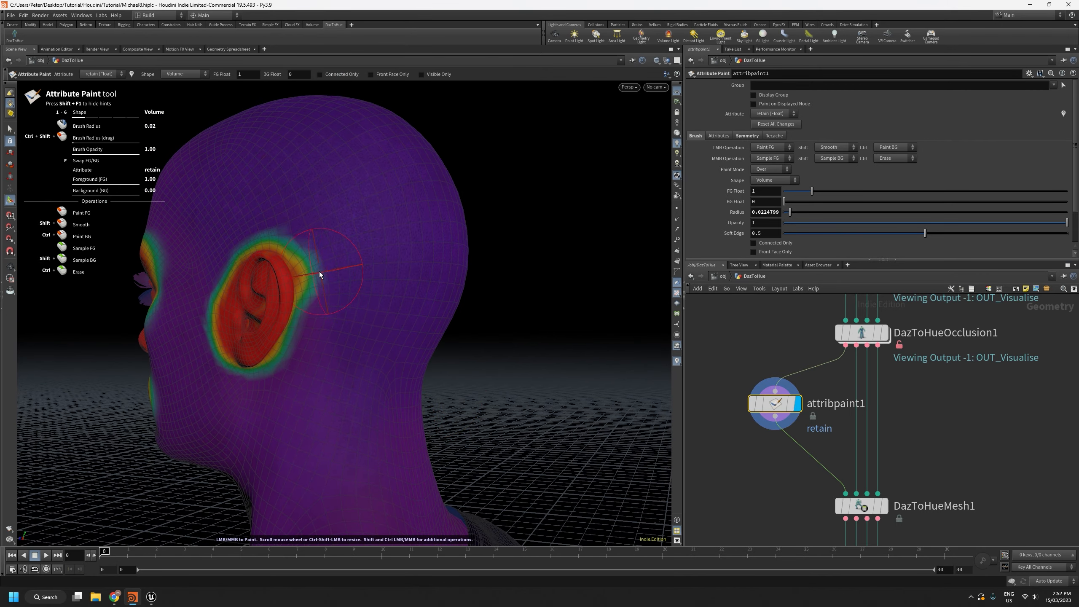
mouse_move(320, 274)
mouse_down()
mouse_move(244, 260)
mouse_move(219, 334)
mouse_move(330, 303)
mouse_move(324, 286)
mouse_up()
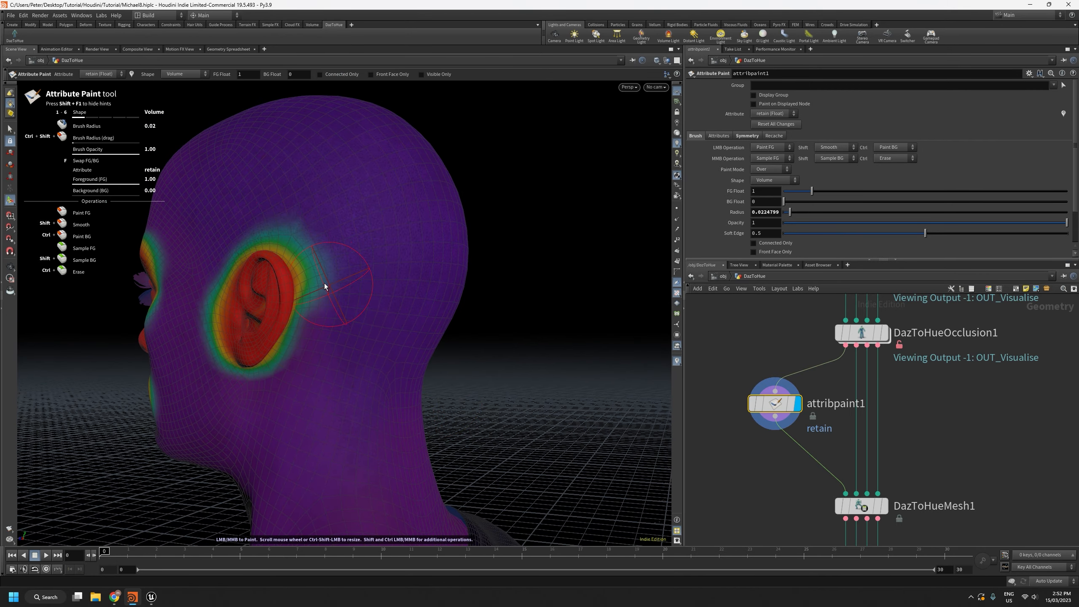
Step: Paint the retain attribute onto the thumb and fingertips from the back of one hand
alt+scroll(505, 311, down, 4)
alt+drag(426, 431, 639, 468)
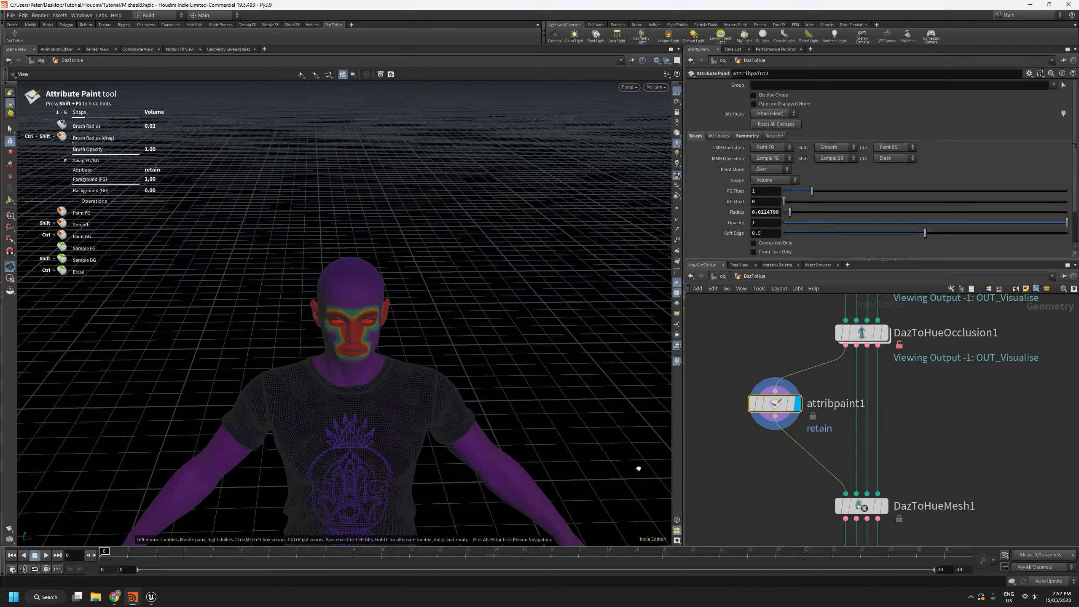
alt+middle_drag(514, 481, 351, 265)
alt+drag(496, 424, 510, 331)
alt+scroll(440, 413, up, 3)
alt+middle_drag(511, 331, 419, 419)
alt+right_drag(419, 419, 371, 367)
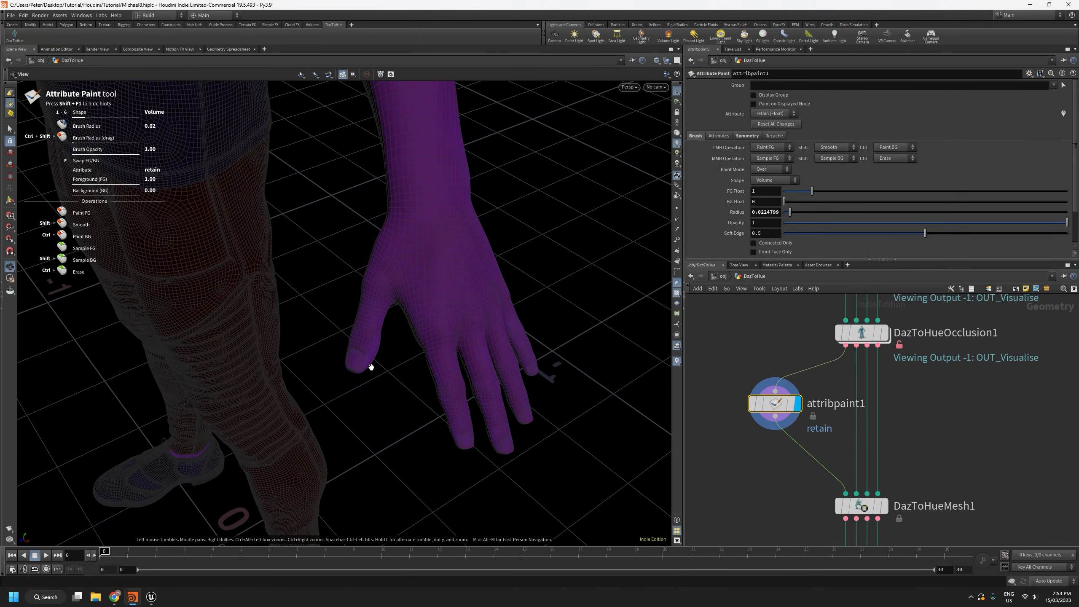
drag(355, 368, 362, 371)
mouse_move(435, 432)
mouse_down()
mouse_move(469, 443)
mouse_move(512, 437)
mouse_move(560, 346)
mouse_up()
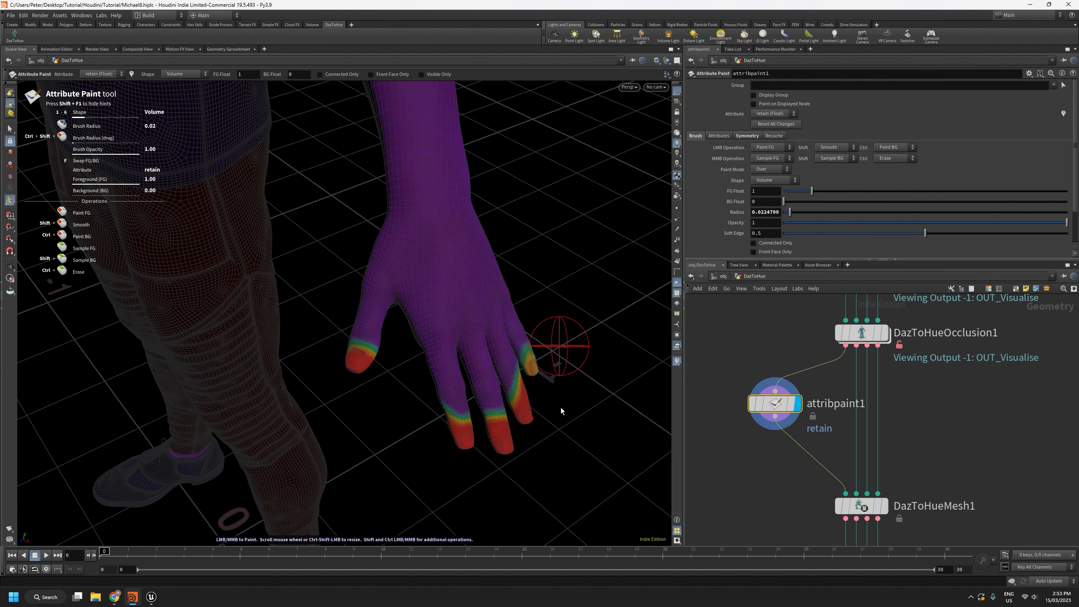
Step: Extend the retain paint to the palm side of the fingertips and paint back the excess with the background value
mouse_move(561, 407)
alt+mouse_down()
mouse_move(389, 306)
mouse_move(313, 237)
alt+mouse_up()
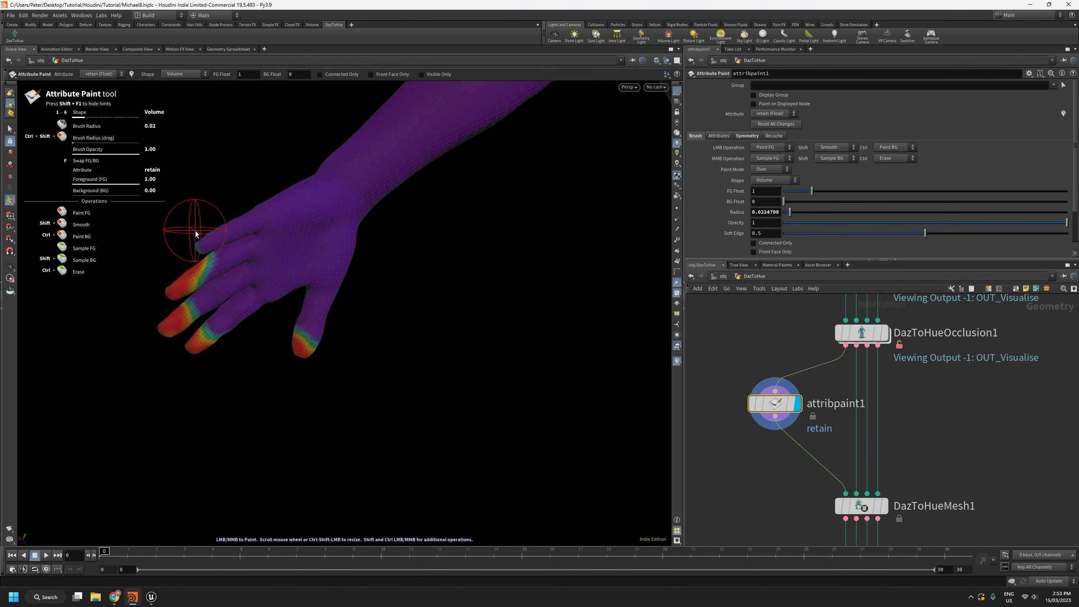
mouse_move(196, 231)
mouse_down()
mouse_move(200, 255)
mouse_move(277, 202)
mouse_move(349, 374)
mouse_move(287, 342)
mouse_up()
key(Escape)
key(Return)
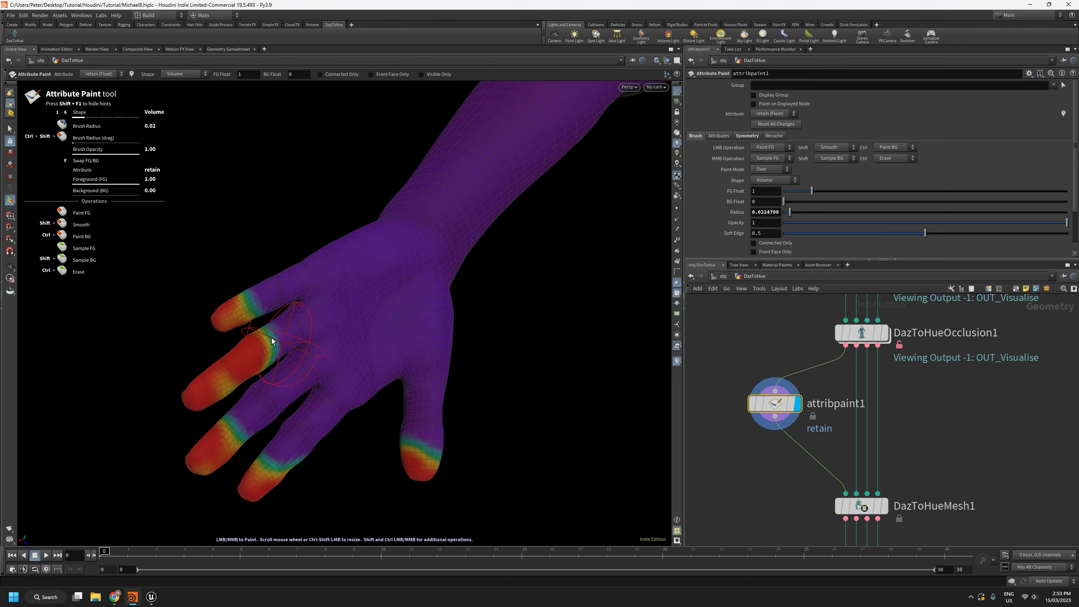
alt+drag(515, 342, 646, 483)
ctrl+drag(406, 408, 388, 407)
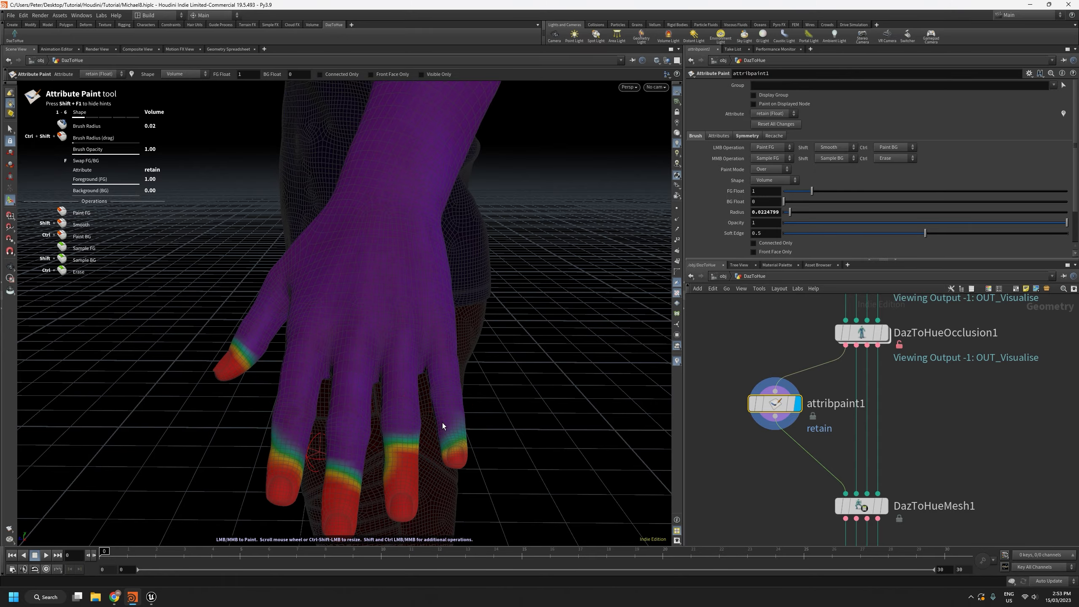
Step: Review the painted retain areas on the character's hands, full body and face
alt+right_drag(481, 399, 511, 545)
alt+drag(480, 298, 569, 333)
alt+right_drag(569, 332, 438, 497)
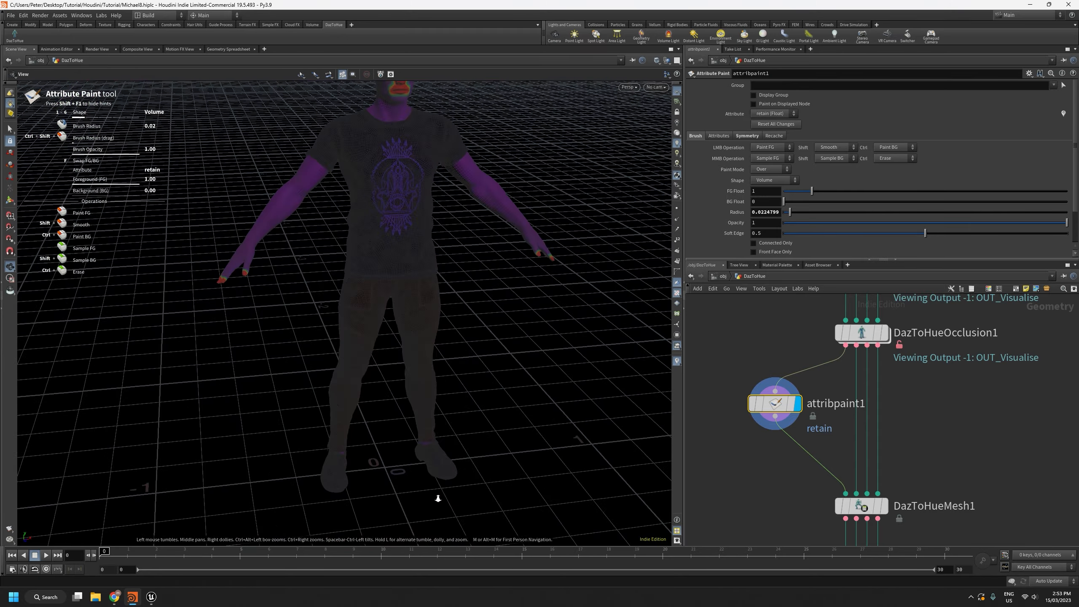
alt+drag(340, 331, 337, 275)
alt+right_drag(338, 274, 301, 400)
alt+drag(302, 400, 309, 366)
alt+middle_drag(374, 307, 366, 416)
alt+right_drag(366, 417, 412, 222)
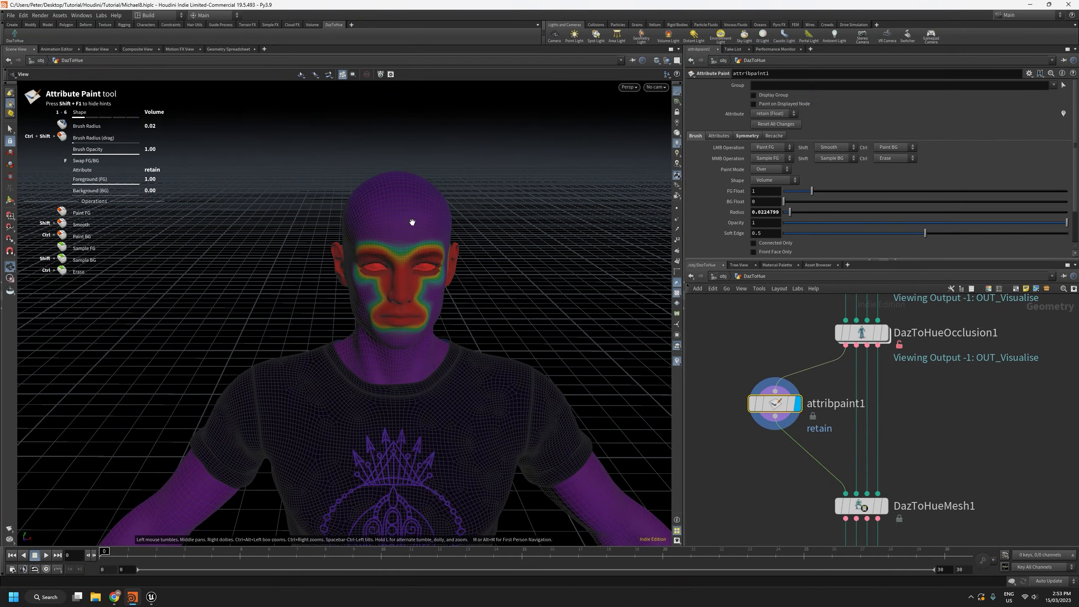
Step: Leave the Attribute Paint tool and examine the textured, unreduced character in full and around the head
key(Escape)
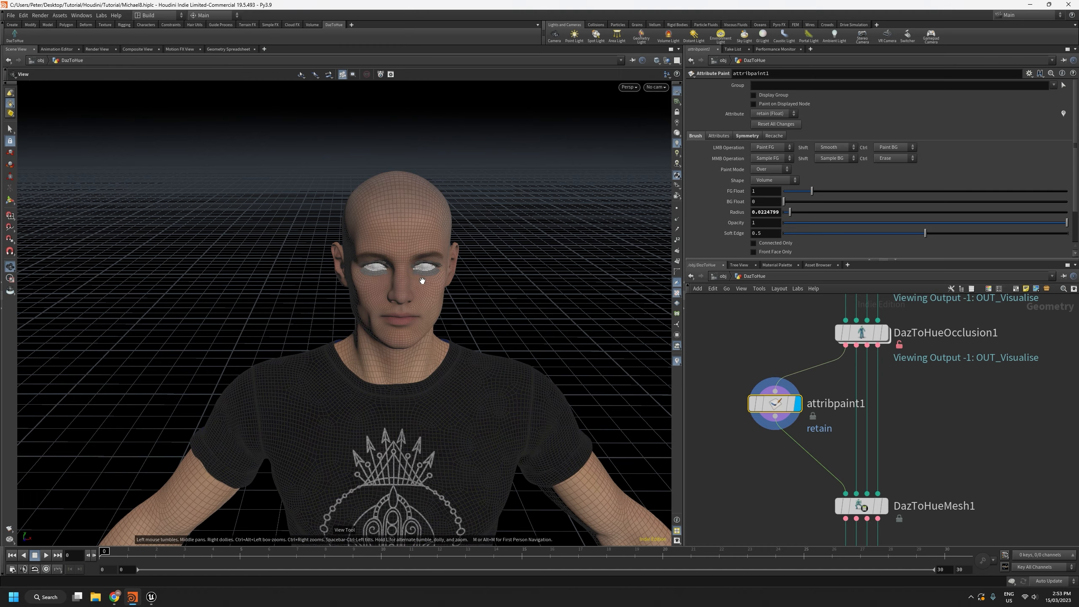
middle_drag(609, 430, 506, 291)
right_drag(467, 275, 462, 420)
middle_drag(760, 522, 735, 517)
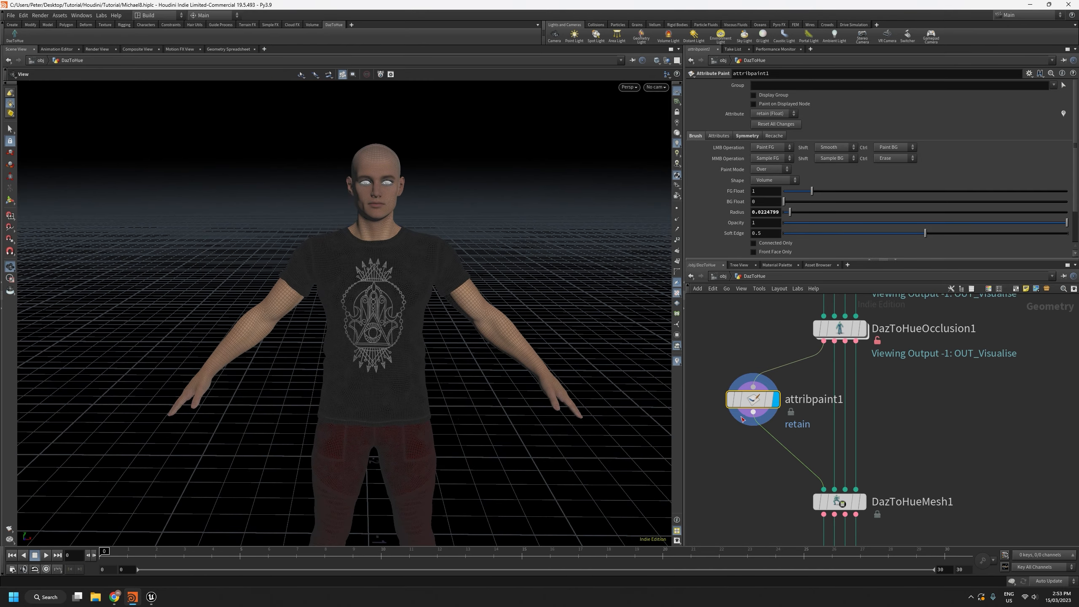
mouse_move(754, 402)
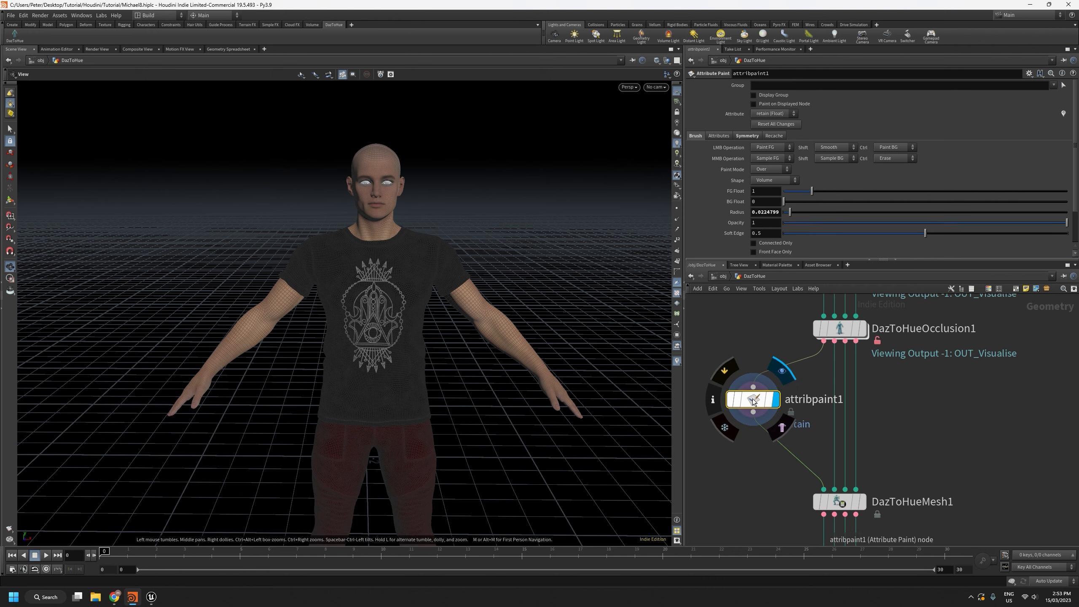
right_drag(375, 274, 378, 108)
middle_drag(375, 214, 381, 373)
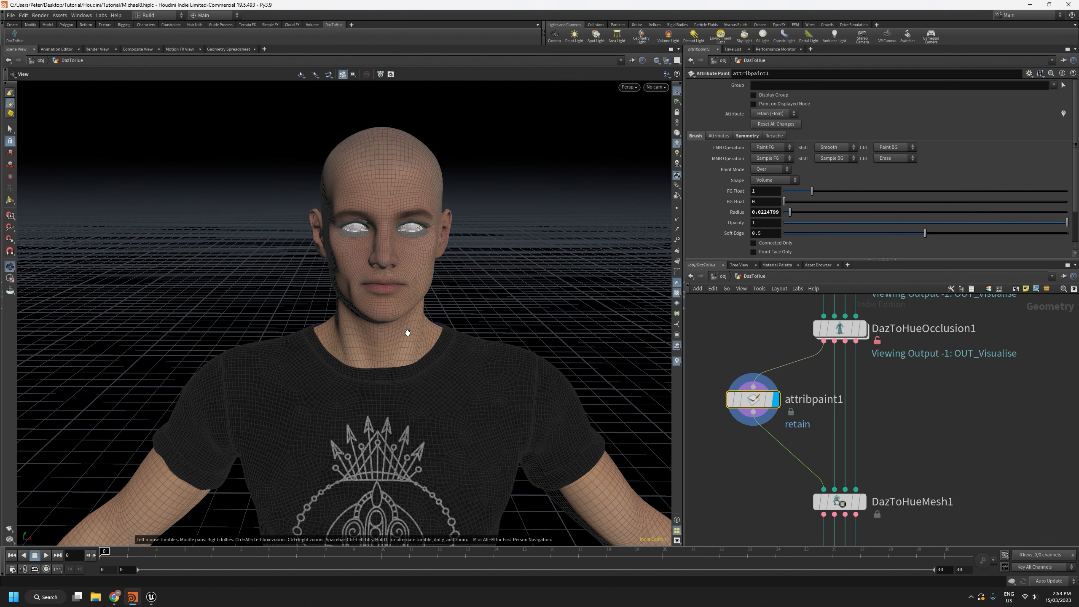
drag(362, 302, 430, 286)
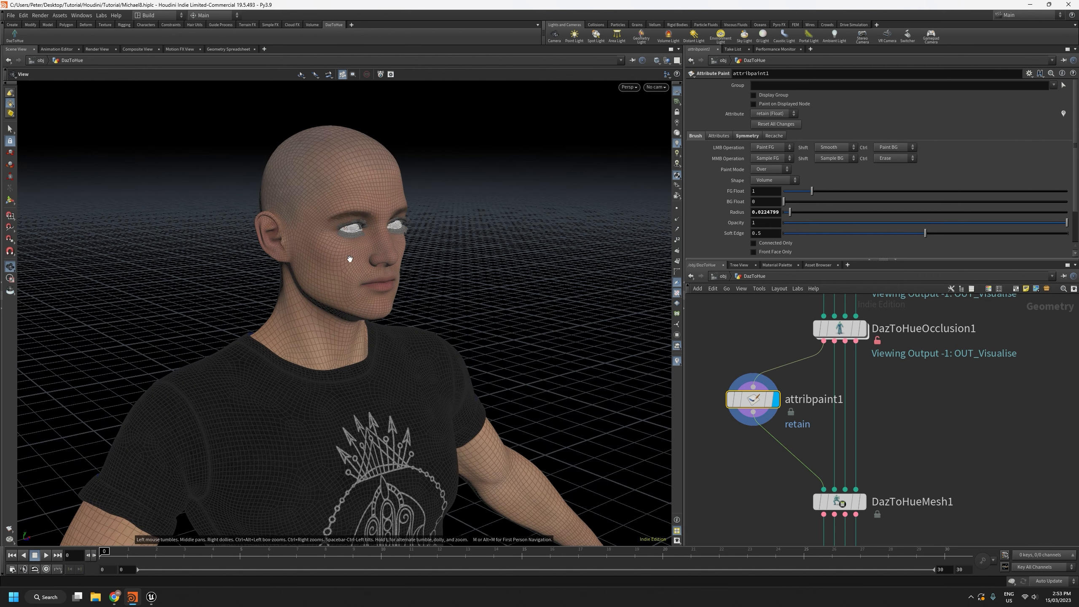
Step: Inspect the dense wireframe on the unreduced character's head and bring the whole figure into view
right_drag(349, 258, 337, 104)
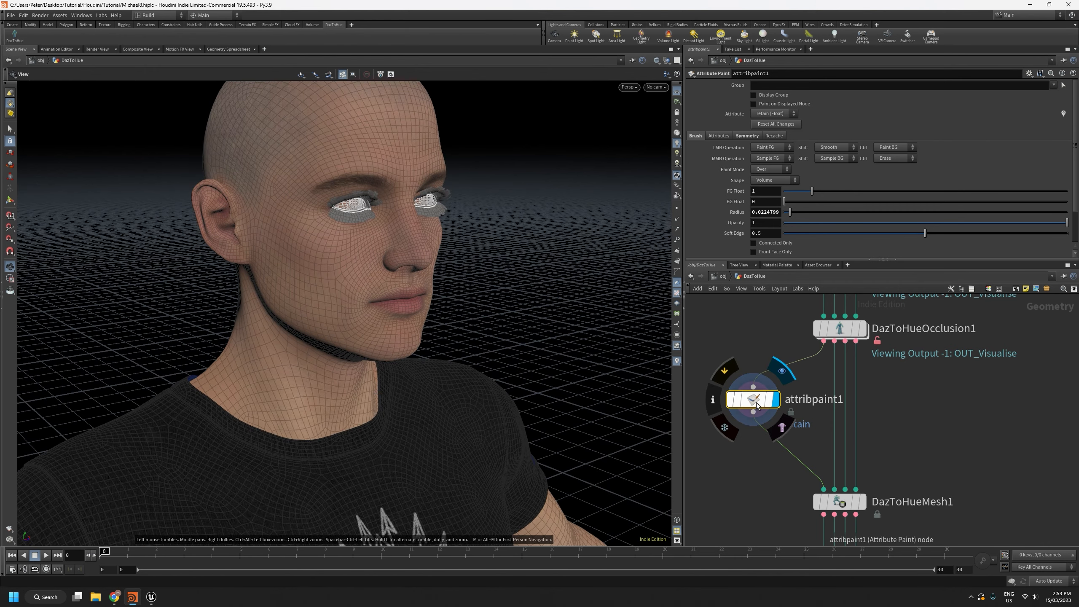
key(h)
middle_drag(379, 447, 345, 379)
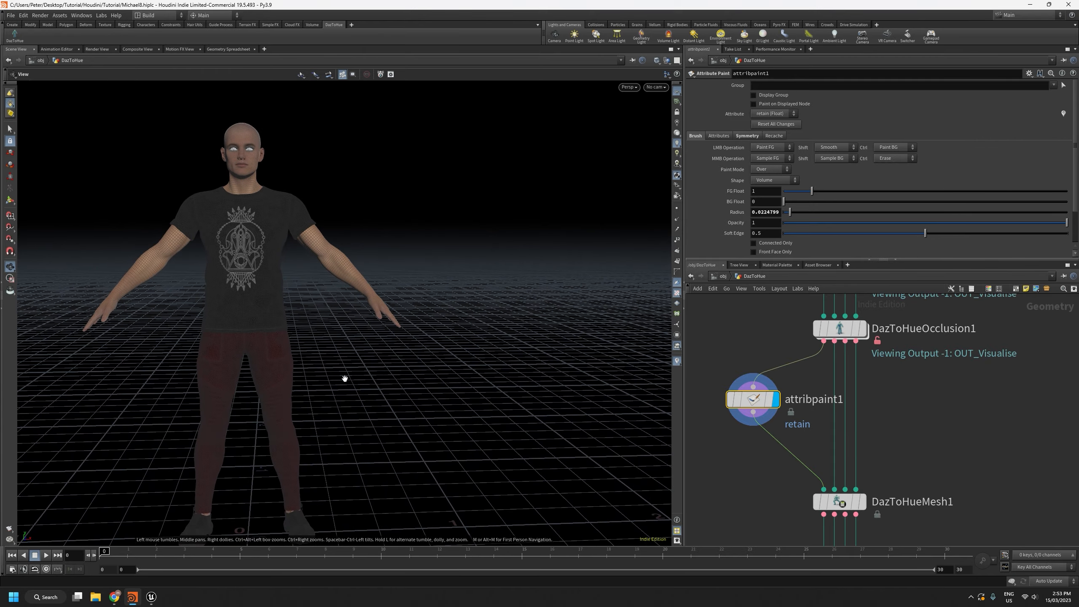
right_drag(340, 369, 354, 453)
middle_drag(354, 453, 433, 414)
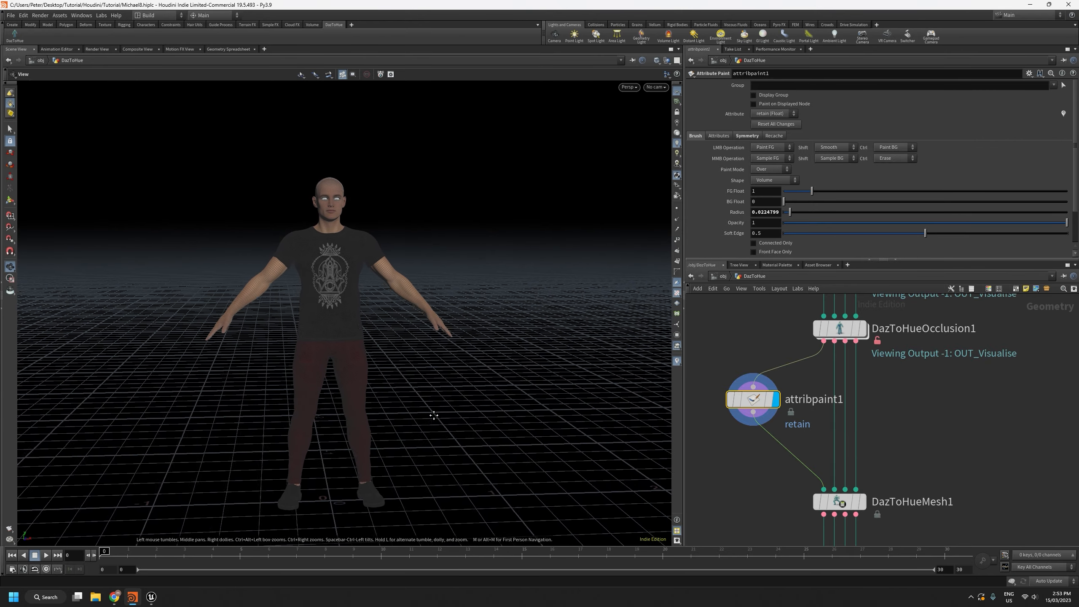
mouse_move(434, 414)
mouse_down()
mouse_move(419, 417)
mouse_move(429, 424)
mouse_up()
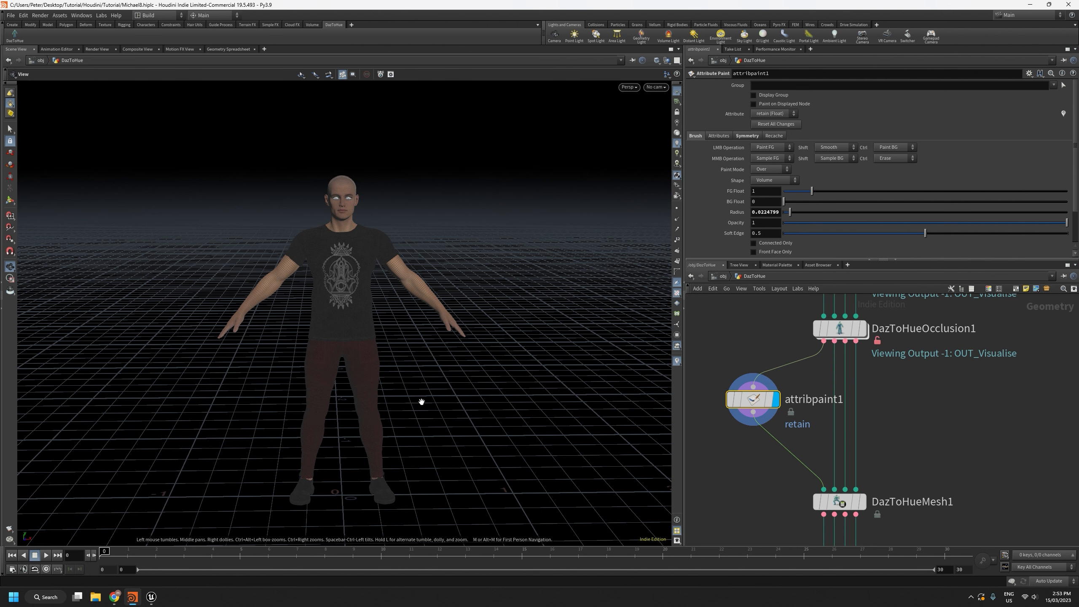
middle_drag(459, 368, 372, 370)
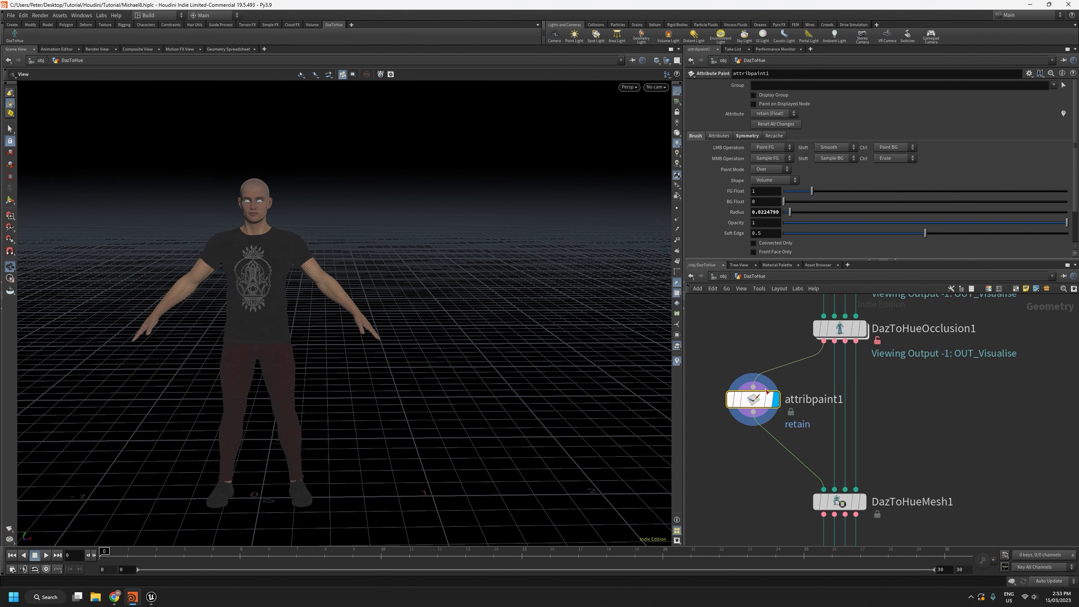
Step: Display the DazToHueMesh1 node and set its visualisation to Default to show the Fbx and Alembic characters
scroll(948, 416, up, 3)
scroll(948, 417, down, 5)
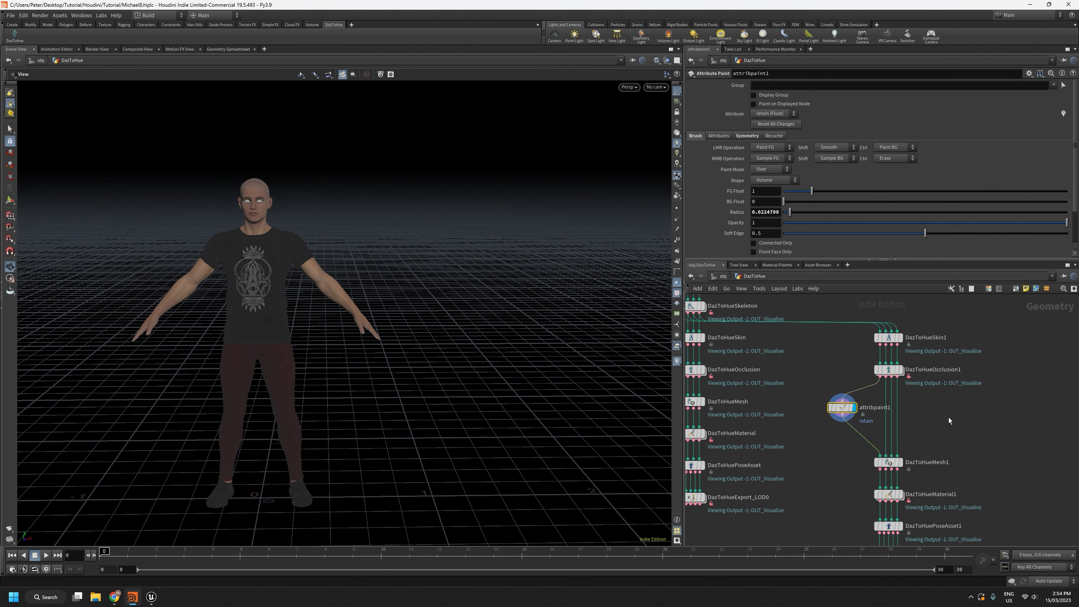
scroll(928, 435, up, 5)
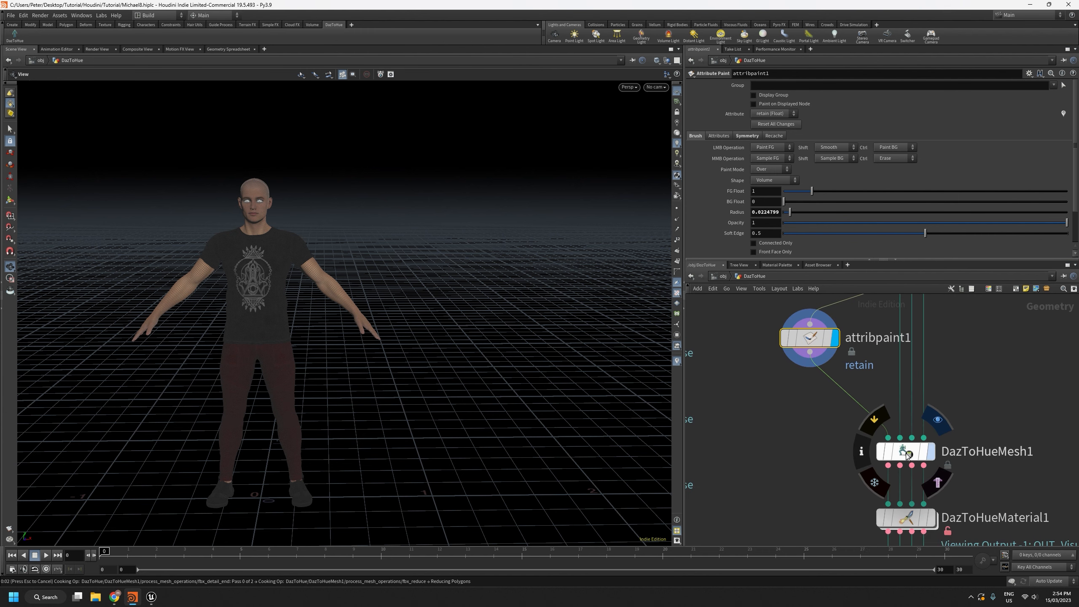
click(906, 453)
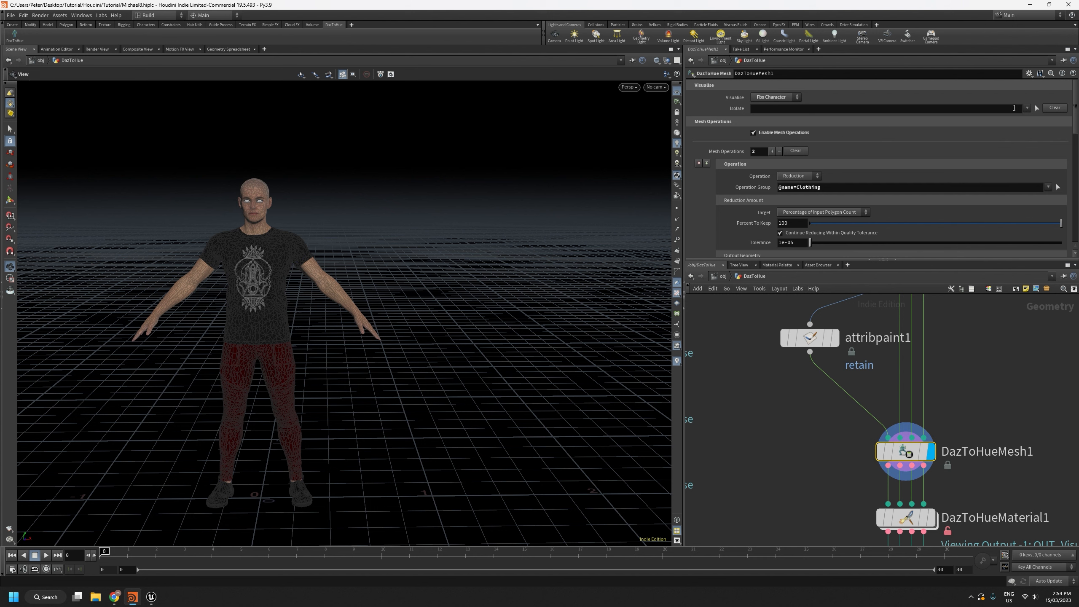
click(777, 98)
click(769, 107)
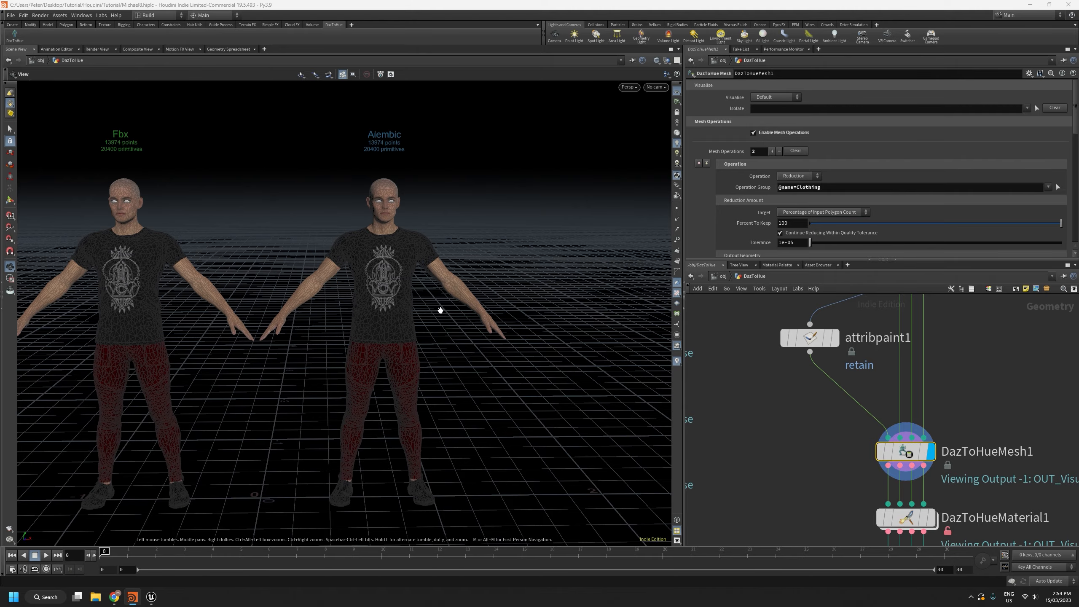
Step: Compare the reduced Fbx and Alembic characters and check how the paint node connects into the LOD1 branch
middle_drag(334, 339, 394, 395)
scroll(374, 383, up, 4)
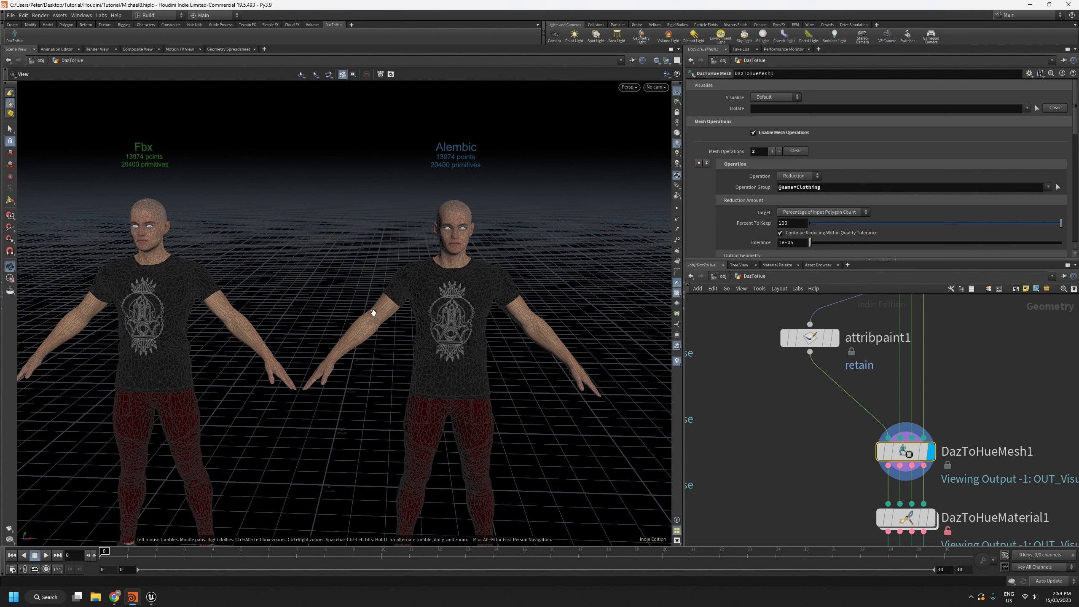
scroll(764, 413, down, 3)
middle_drag(764, 412, 790, 442)
scroll(344, 357, up, 2)
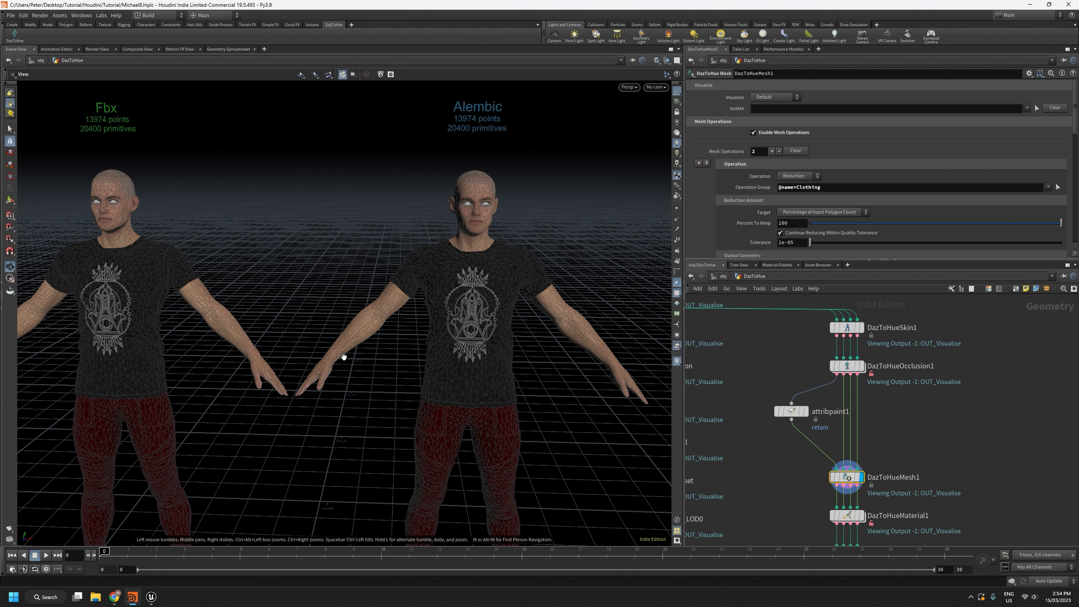
scroll(343, 357, down, 1)
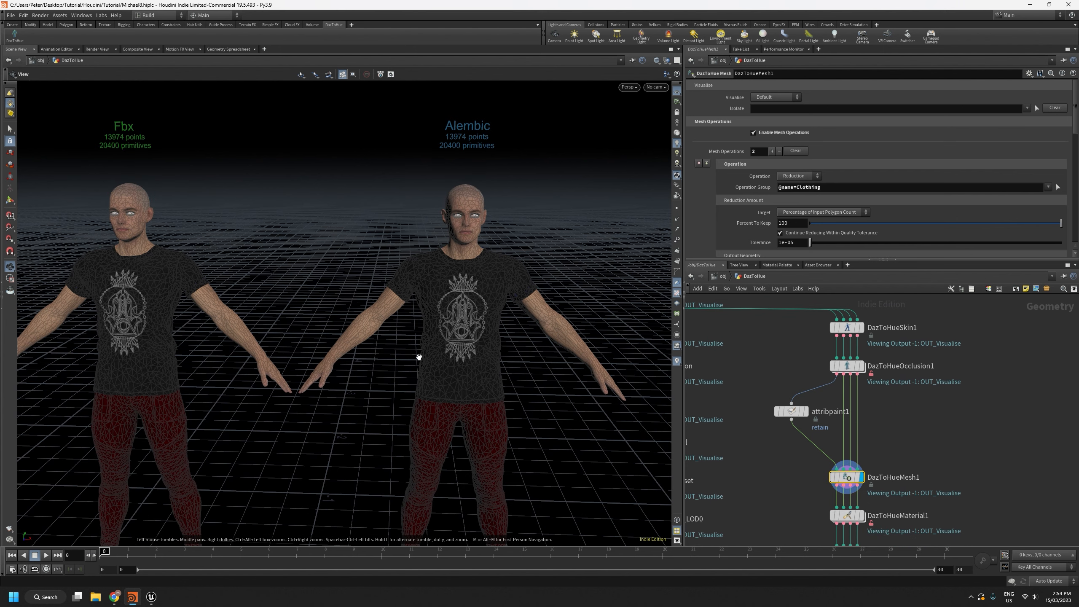
scroll(776, 465, up, 1)
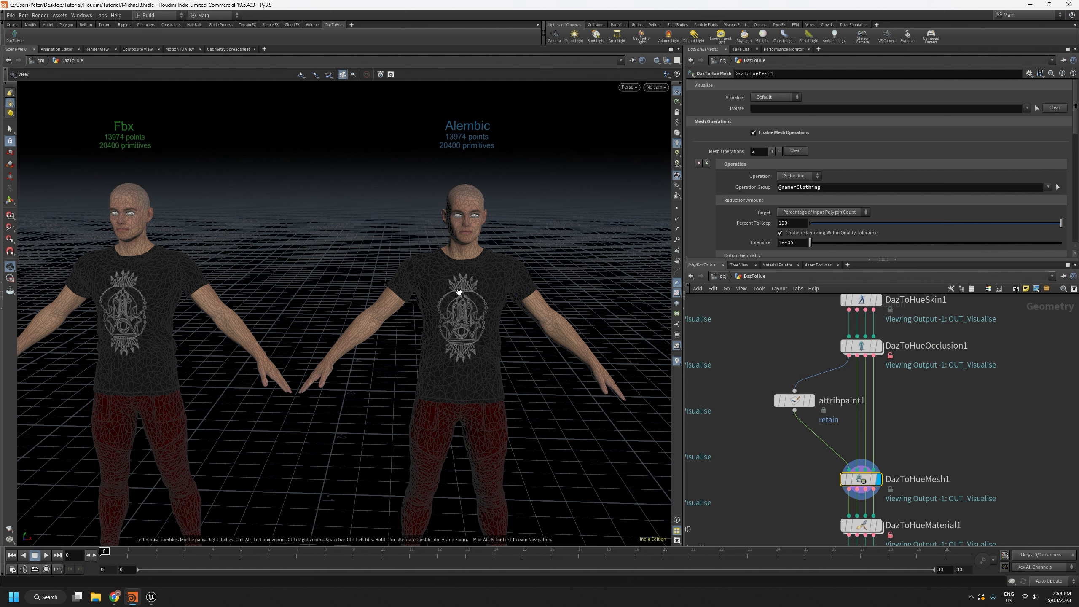
Step: Shift attribpaint1 slightly aside and add an Attribute Copy node beside the connections above DazToHueMesh1
drag(795, 402, 781, 403)
middle_drag(791, 474, 764, 478)
scroll(787, 472, up, 3)
key(Tab)
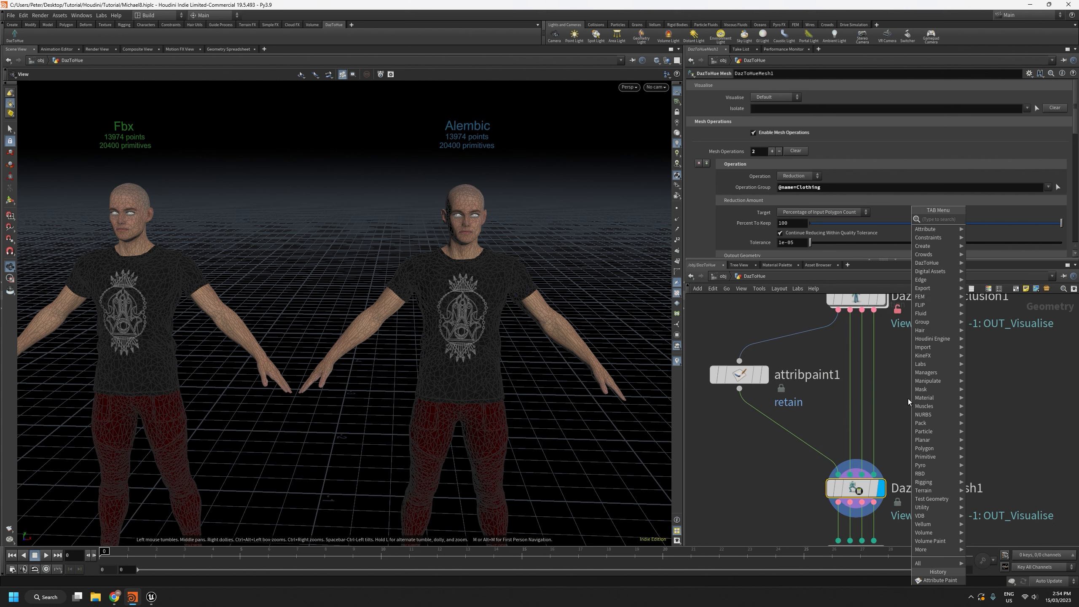
text(copy)
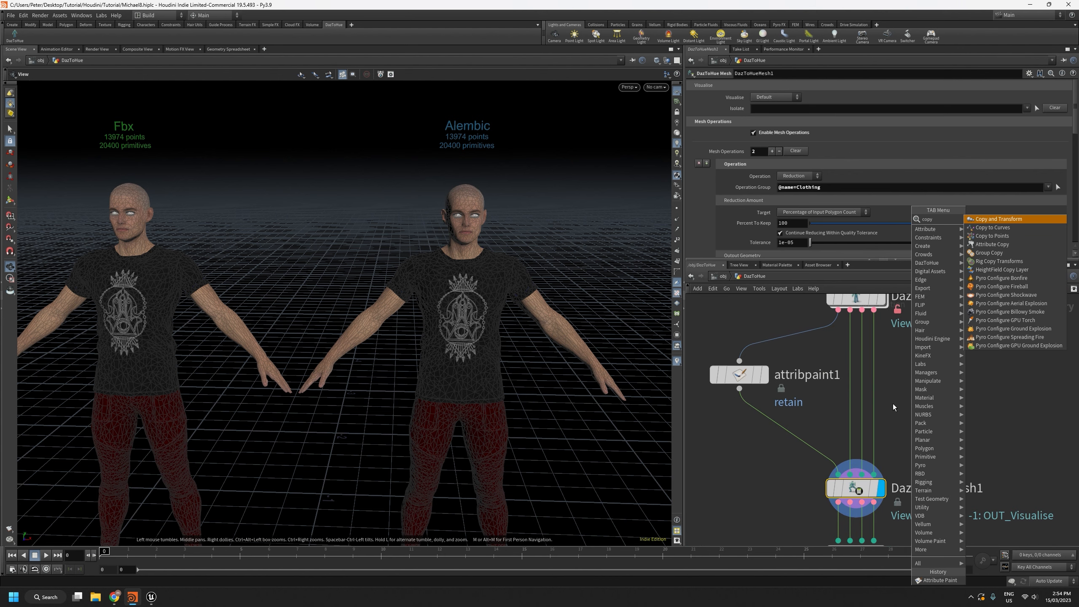
click(997, 245)
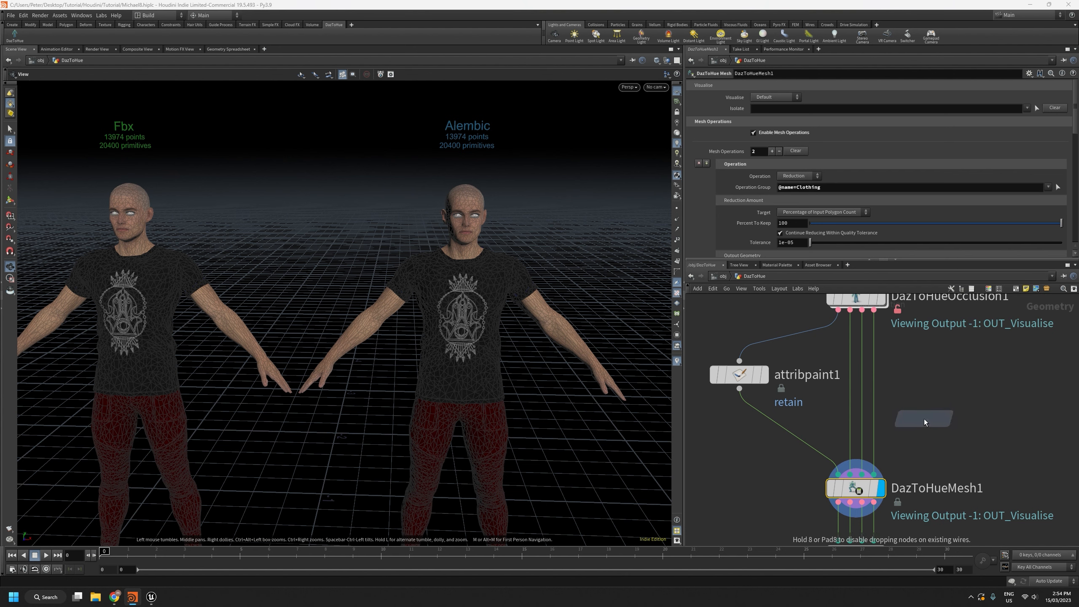
click(923, 426)
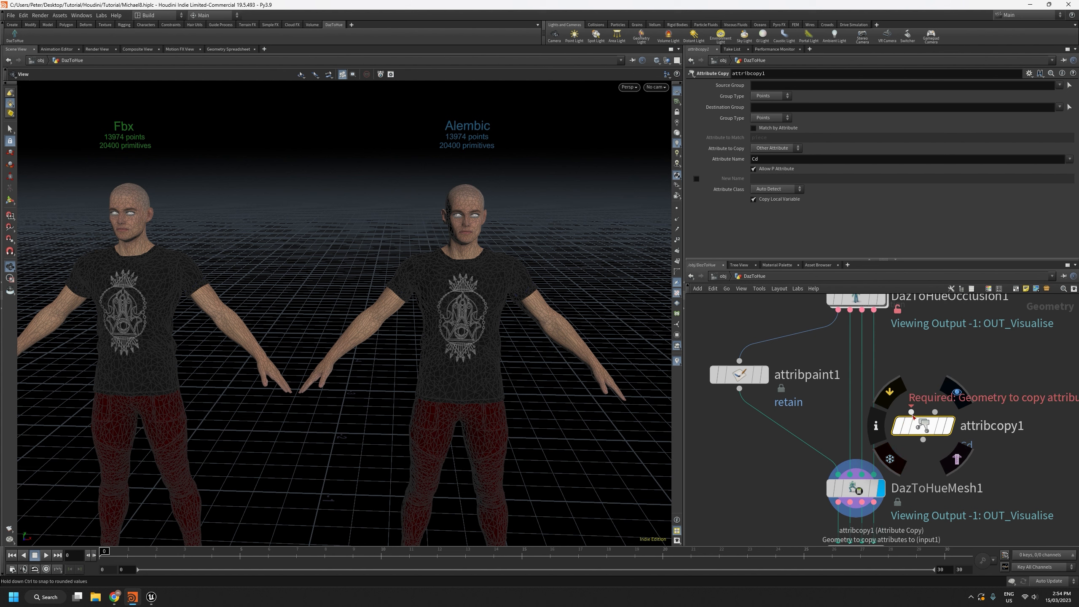
Step: Wire attribcopy1 between DazToHueOcclusion1's fourth output and DazToHueMesh1's fourth input, with attribpaint1 as its second input
scroll(912, 415, down, 3)
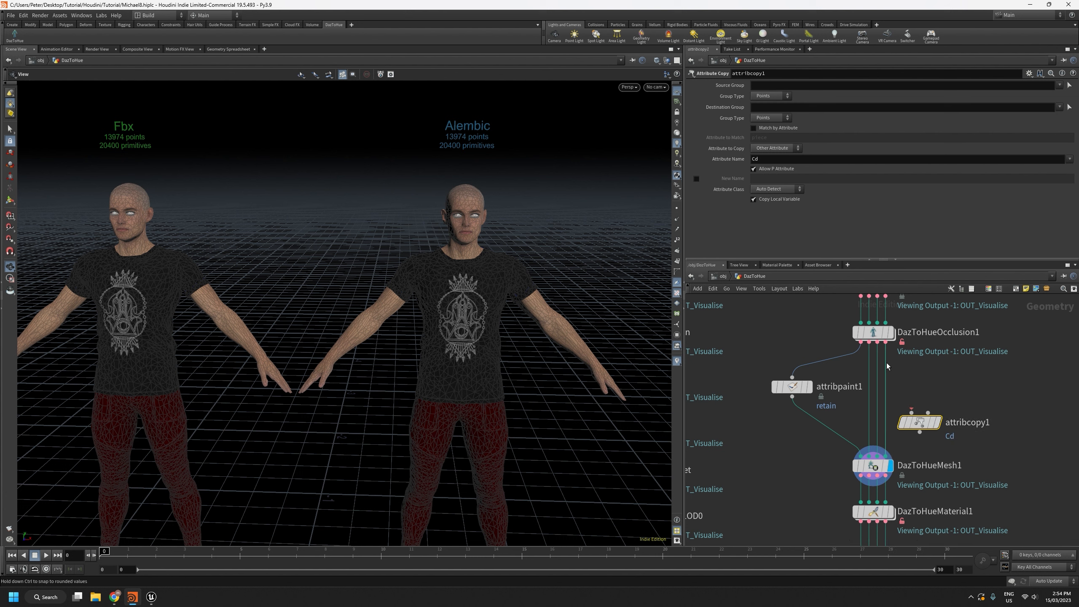
drag(886, 343, 902, 383)
drag(914, 423, 894, 456)
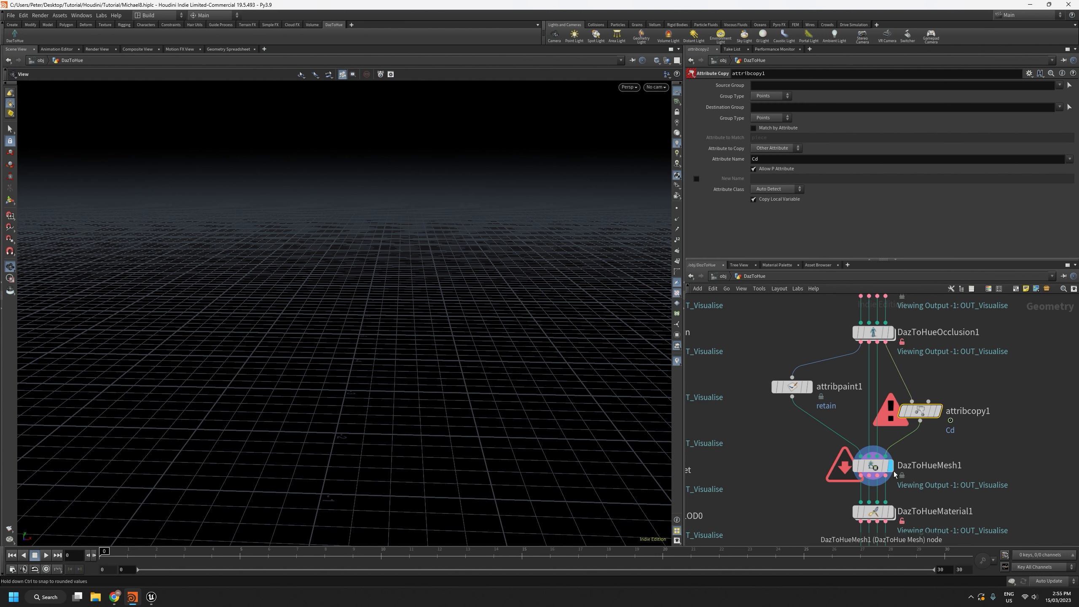
mouse_move(879, 468)
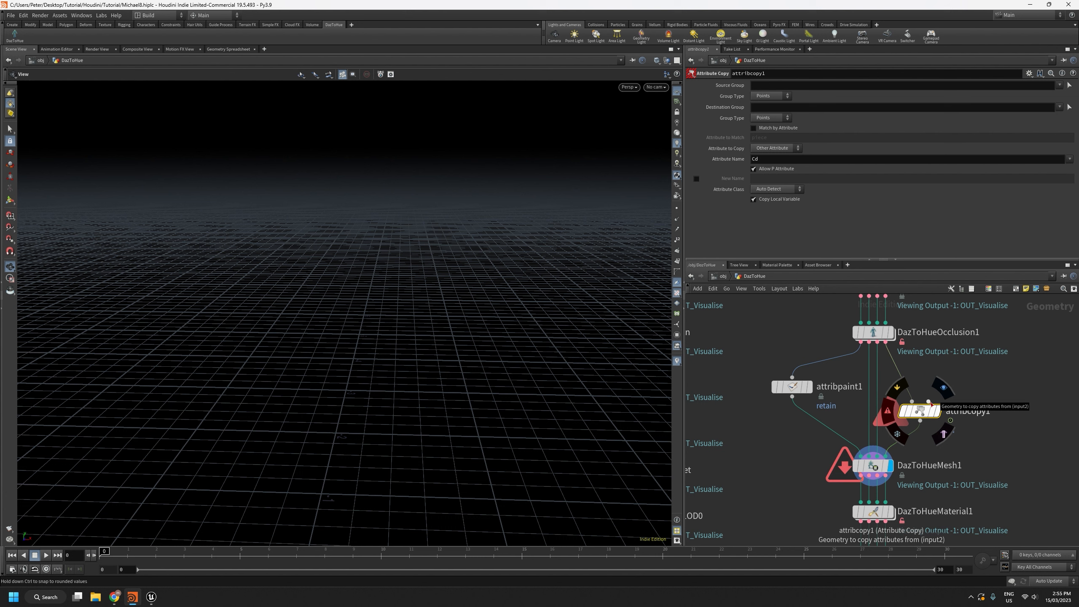
click(792, 398)
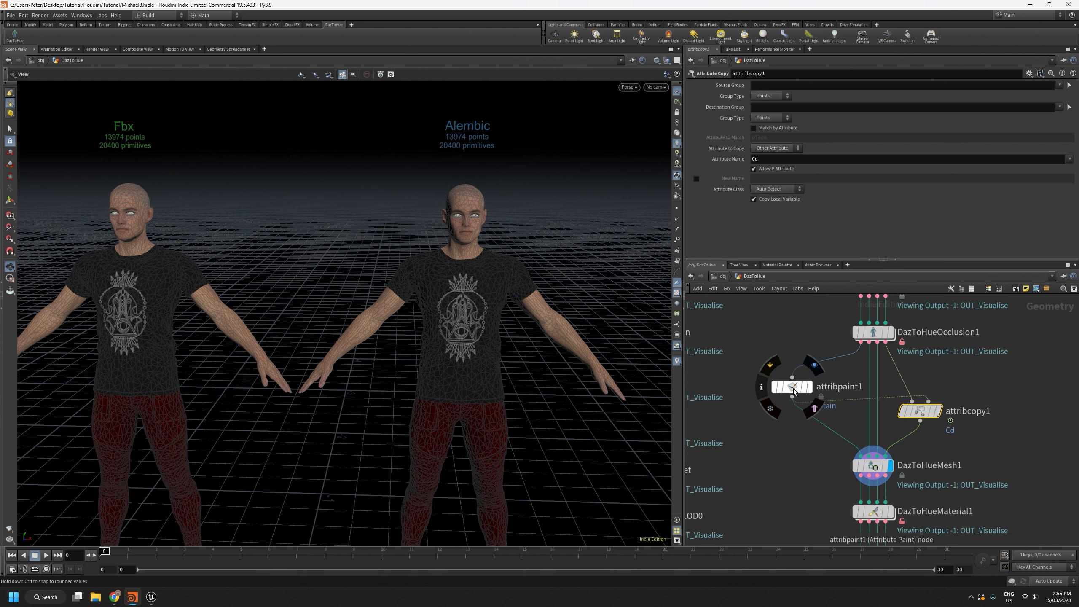
drag(794, 389, 794, 381)
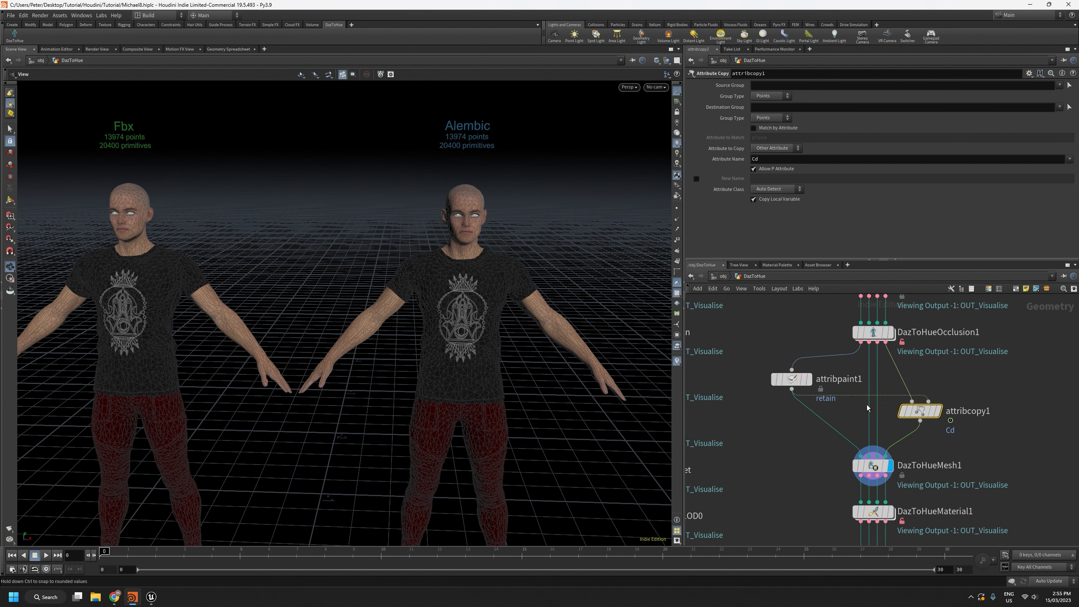
Step: Set attribcopy1 to copy the retain attribute and disable Copy Local Variable
mouse_move(920, 416)
key(BackSpace)
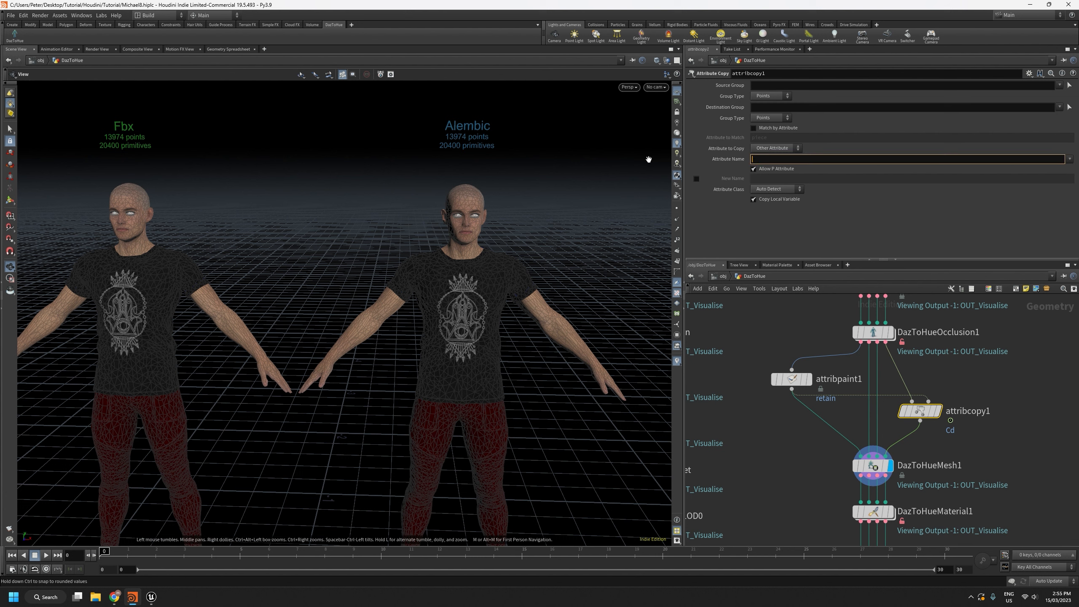
click(1070, 158)
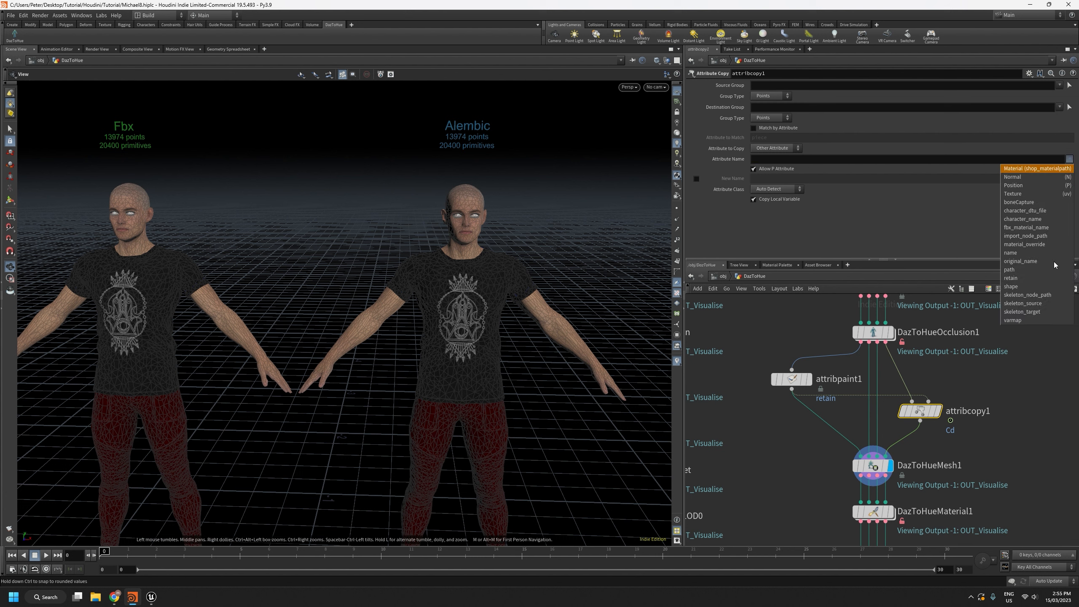
click(1013, 278)
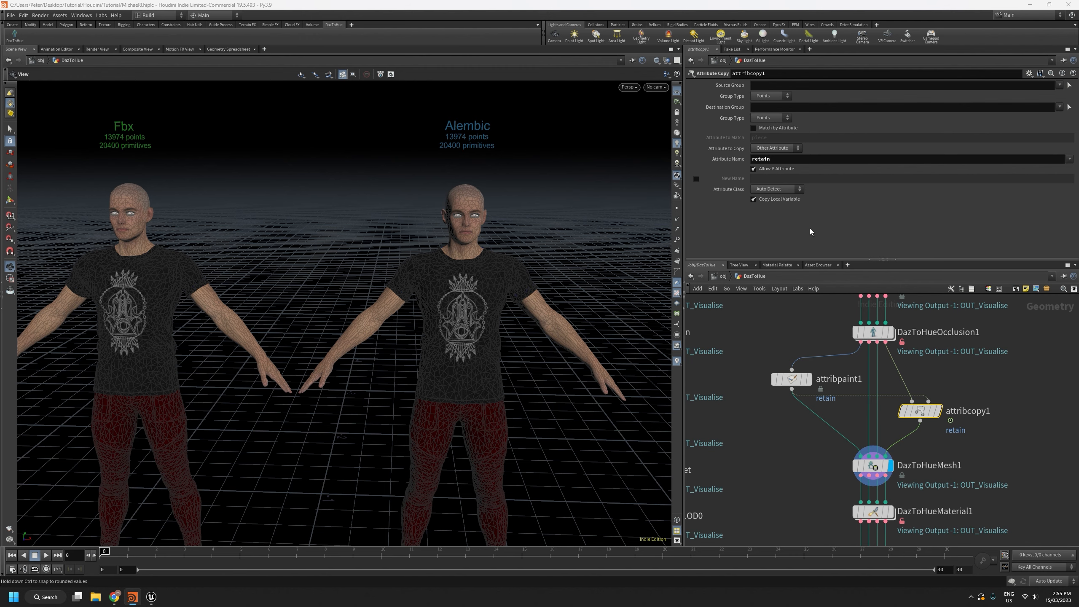
click(754, 199)
Step: Review the Fbx and Alembic characters at full length with the attribute copy connected
scroll(381, 352, down, 2)
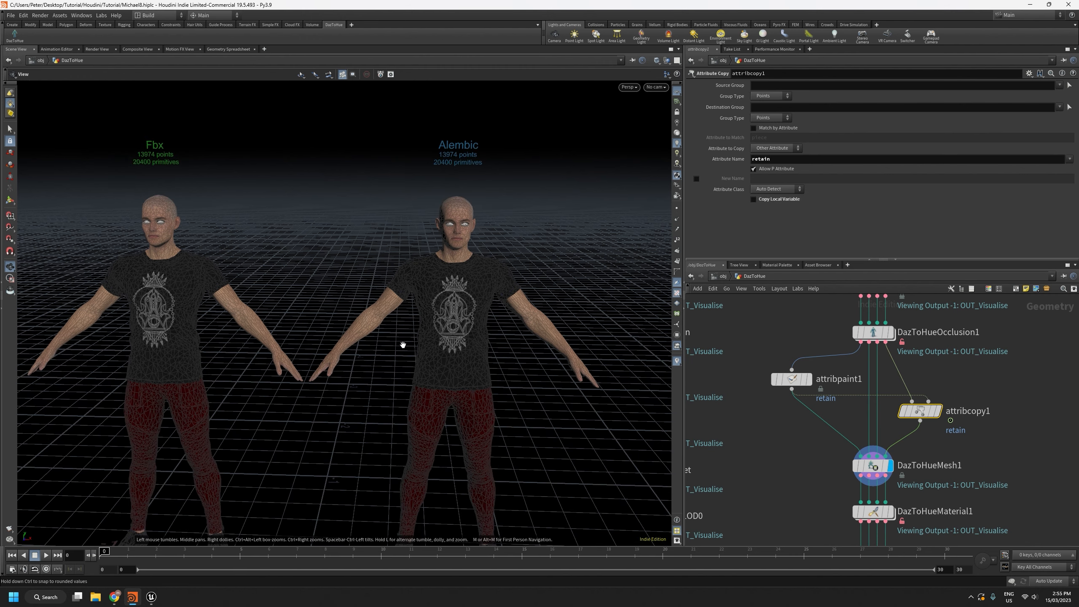
right_drag(402, 344, 400, 393)
middle_drag(400, 393, 404, 347)
drag(404, 347, 406, 310)
middle_drag(1016, 466, 959, 433)
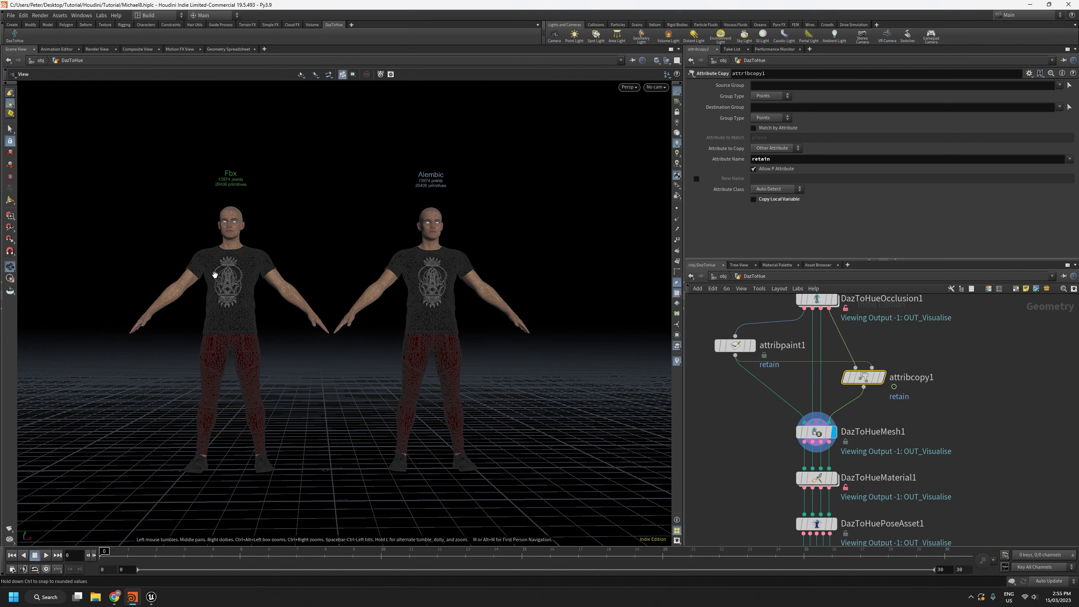
drag(437, 333, 414, 343)
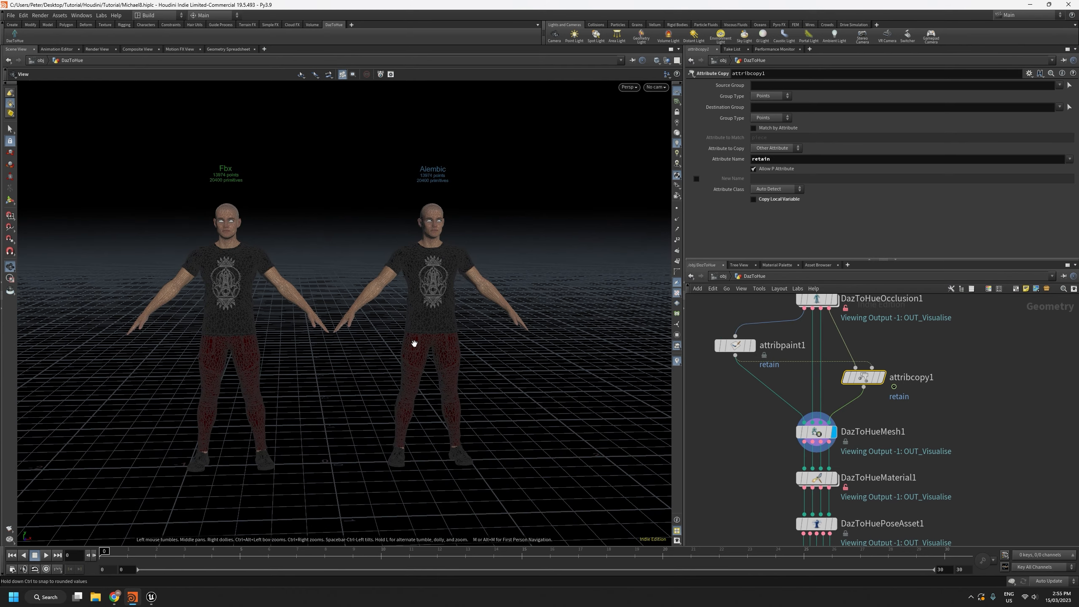
Step: Show DazToHueMesh1's Genesis8_1Male reduction settings down to Retain Density By Attribute and examine the Fbx character's reduced head up close
click(820, 433)
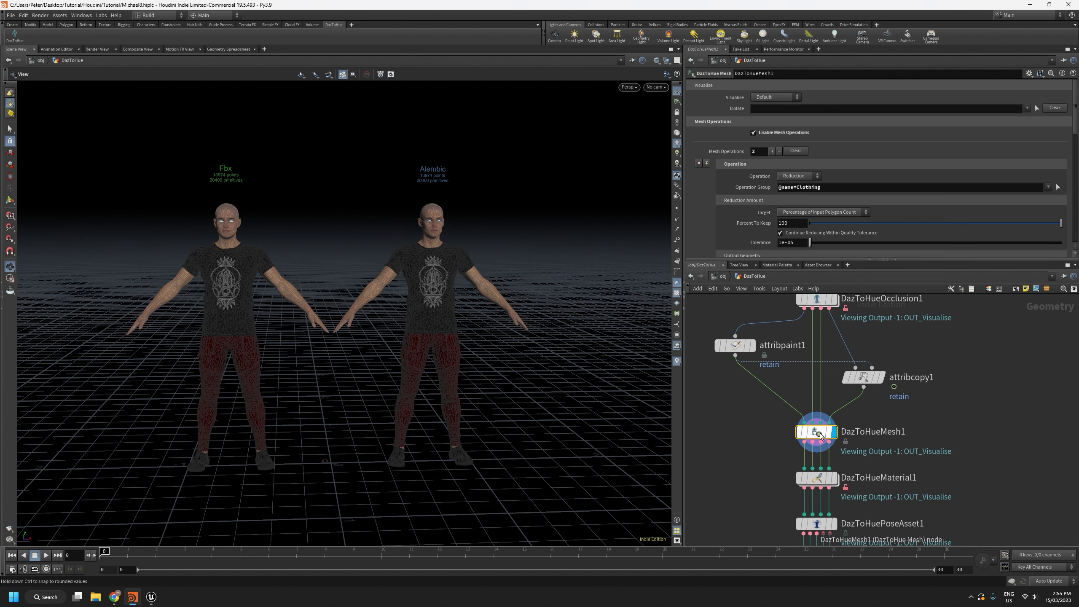
scroll(888, 181, down, 2)
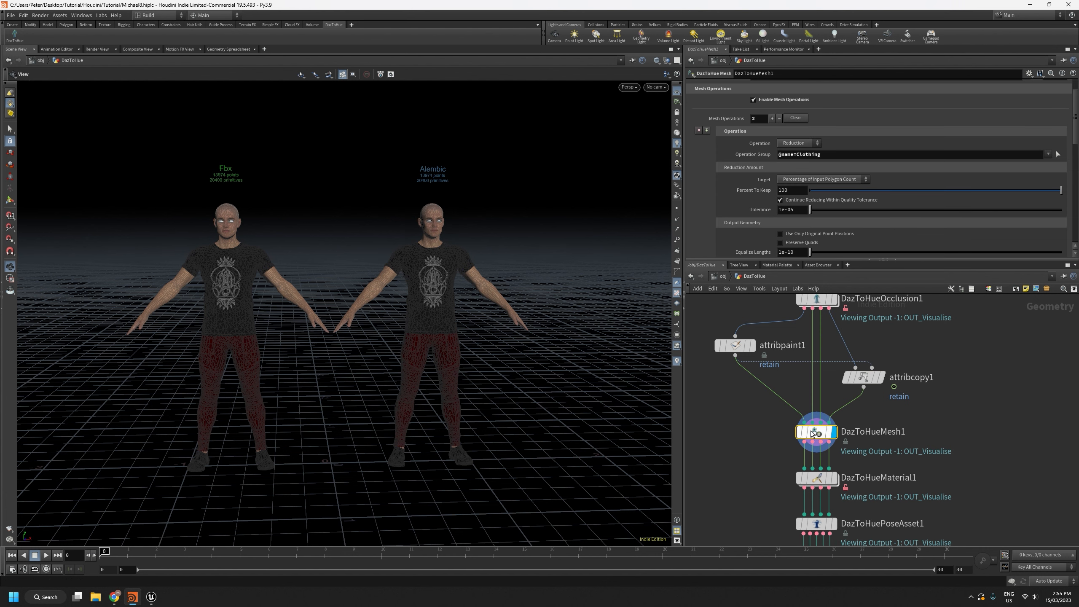
scroll(915, 172, down, 10)
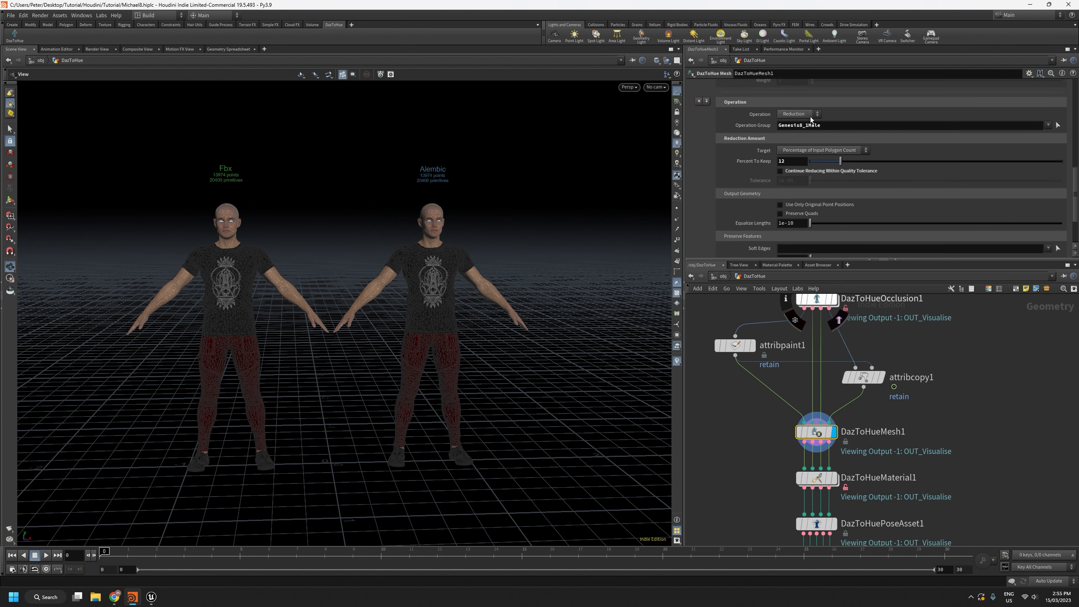
right_drag(299, 266, 267, 188)
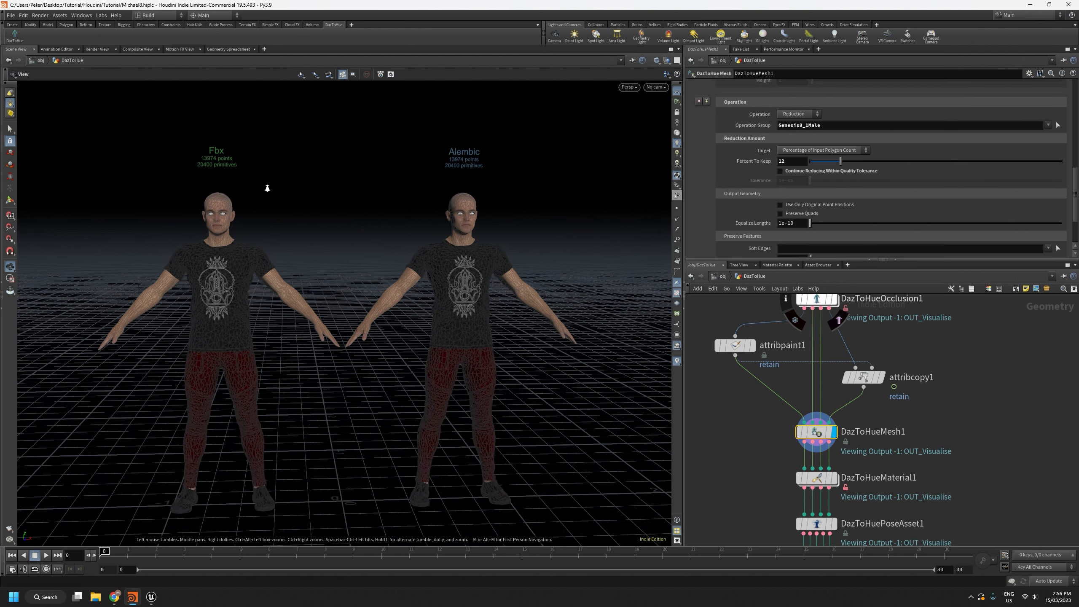
drag(217, 264, 272, 265)
middle_drag(273, 265, 323, 361)
right_drag(276, 323, 250, 232)
scroll(795, 200, down, 3)
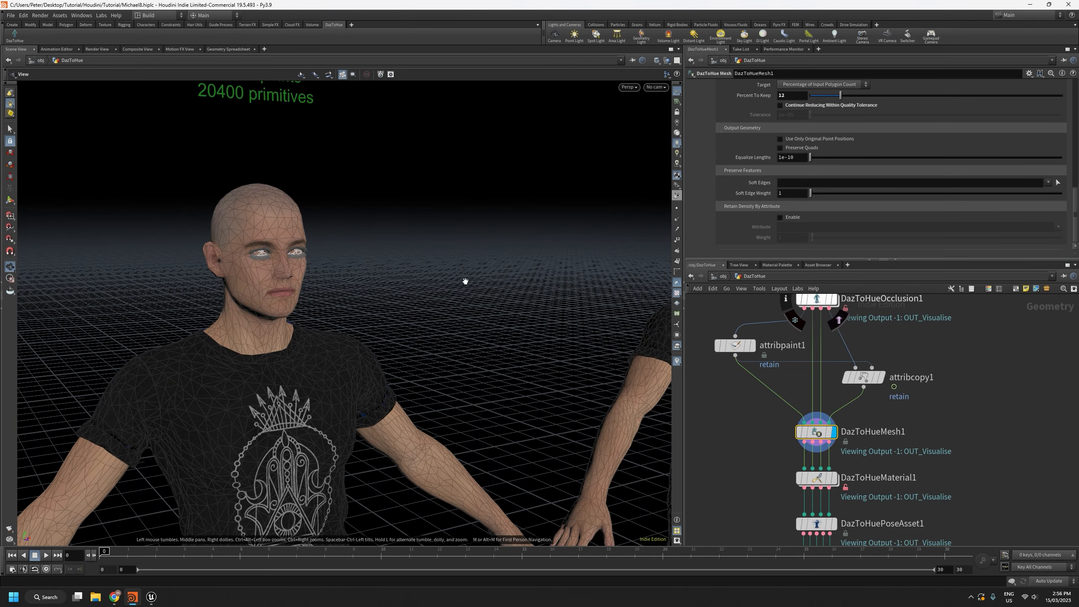
drag(305, 298, 270, 291)
right_drag(270, 292, 414, 290)
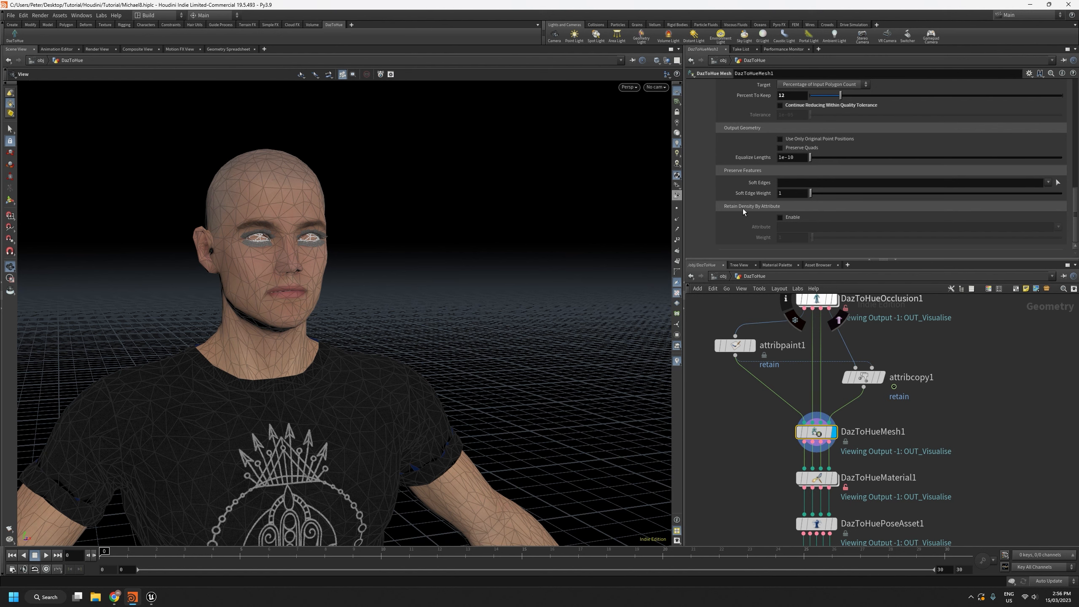
right_drag(288, 305, 289, 229)
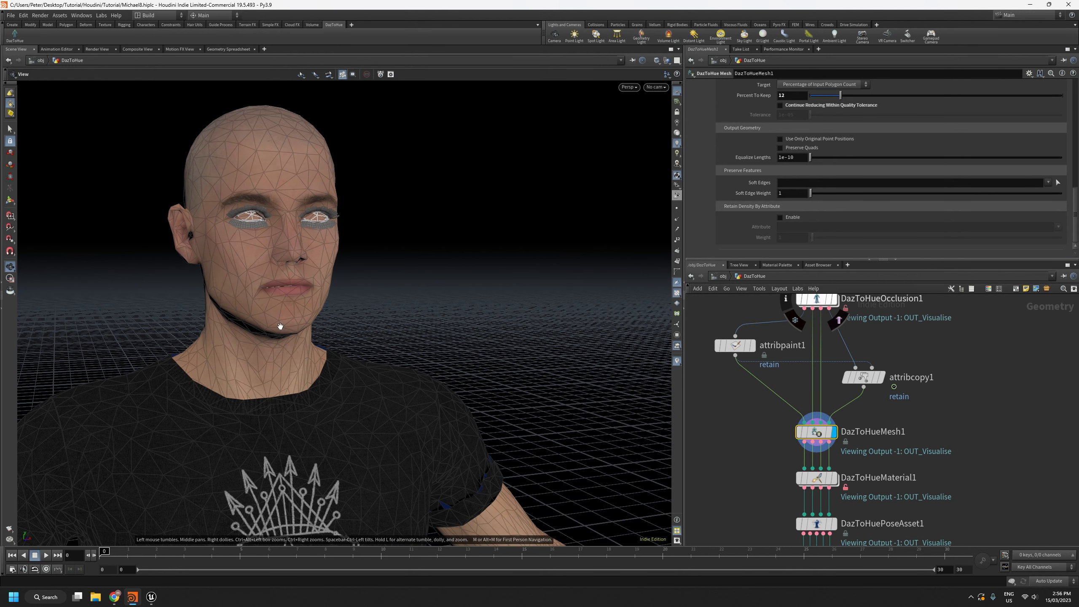
Step: Set the reduction's Soft Edges group to Genesis8_1Male_lips on DazToHueMesh1
mouse_move(463, 305)
mouse_down()
mouse_move(357, 309)
mouse_move(477, 305)
mouse_up()
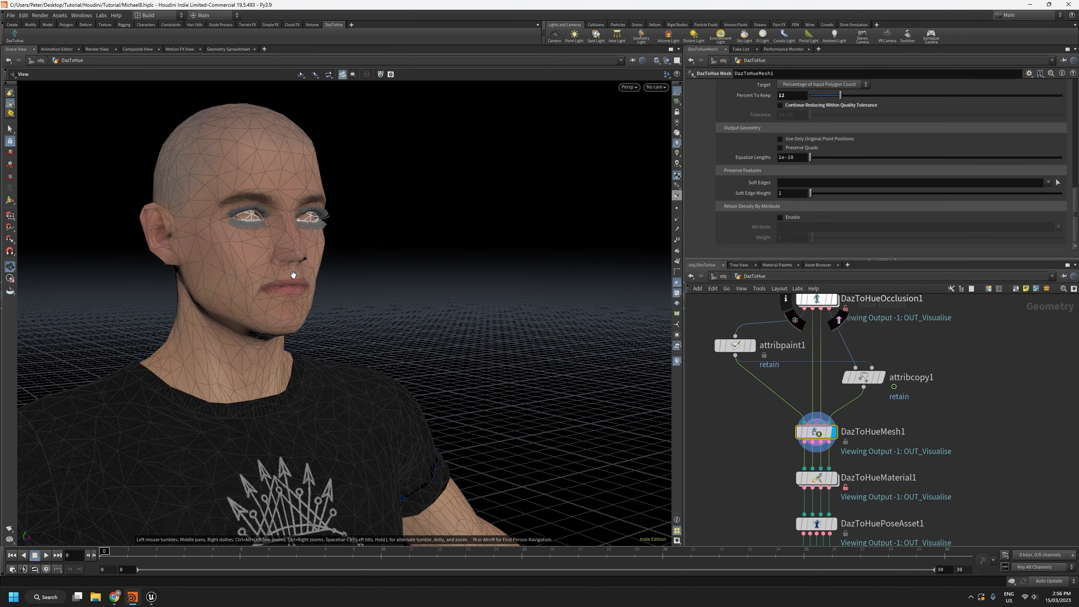
middle_drag(292, 274, 346, 311)
right_drag(346, 312, 328, 225)
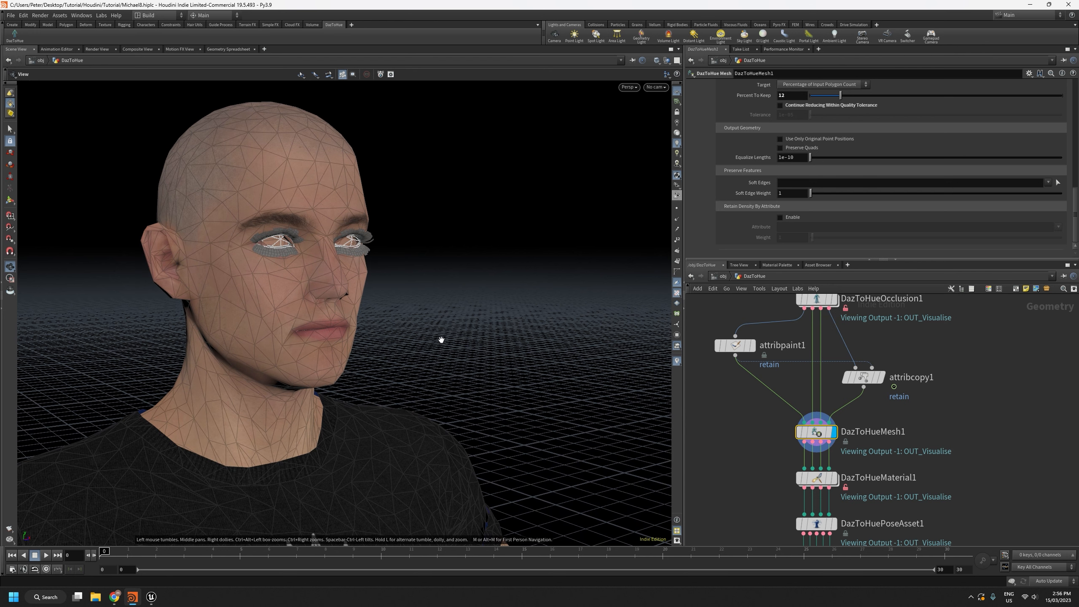
drag(385, 346, 336, 347)
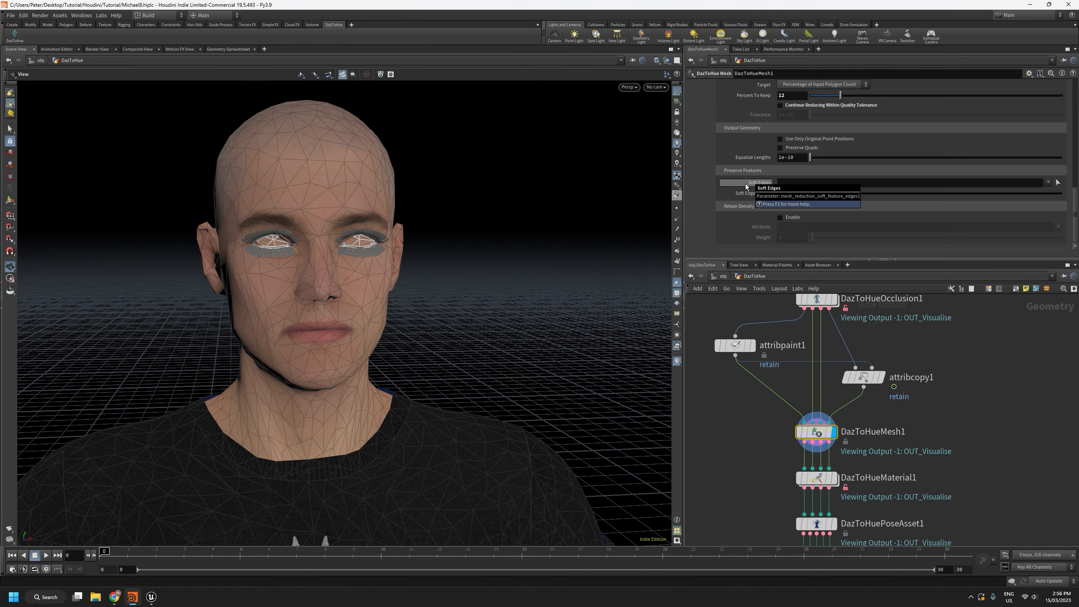
right_drag(337, 357, 352, 318)
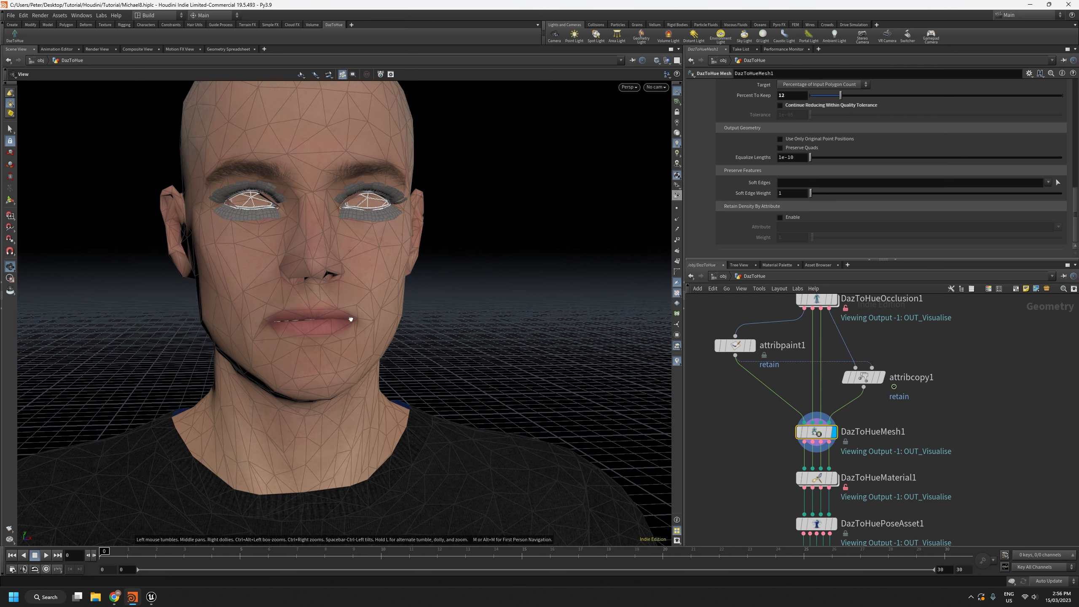
drag(352, 318, 353, 316)
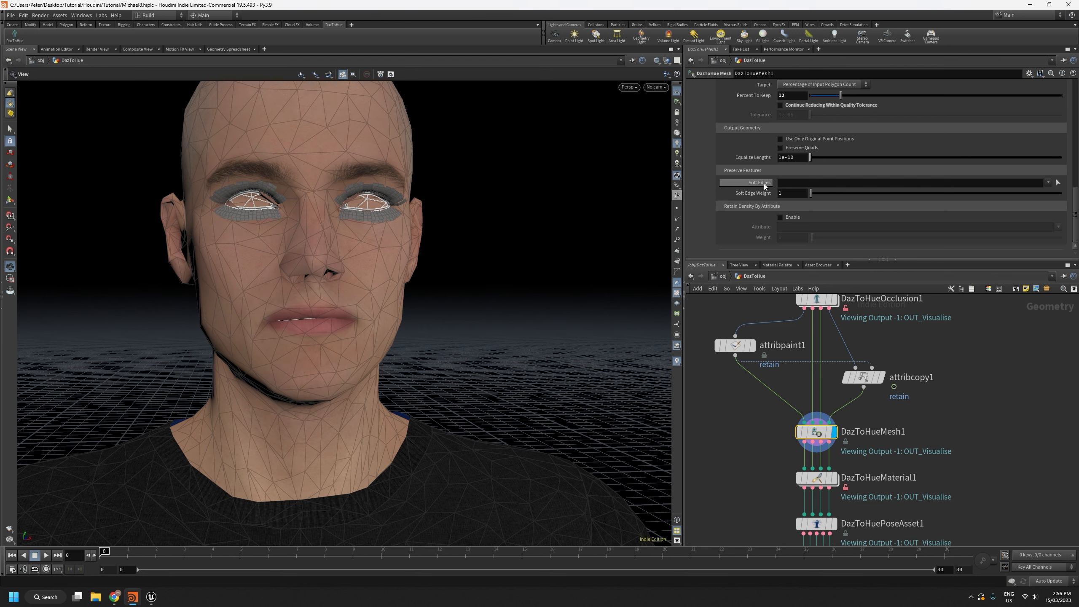
click(1048, 183)
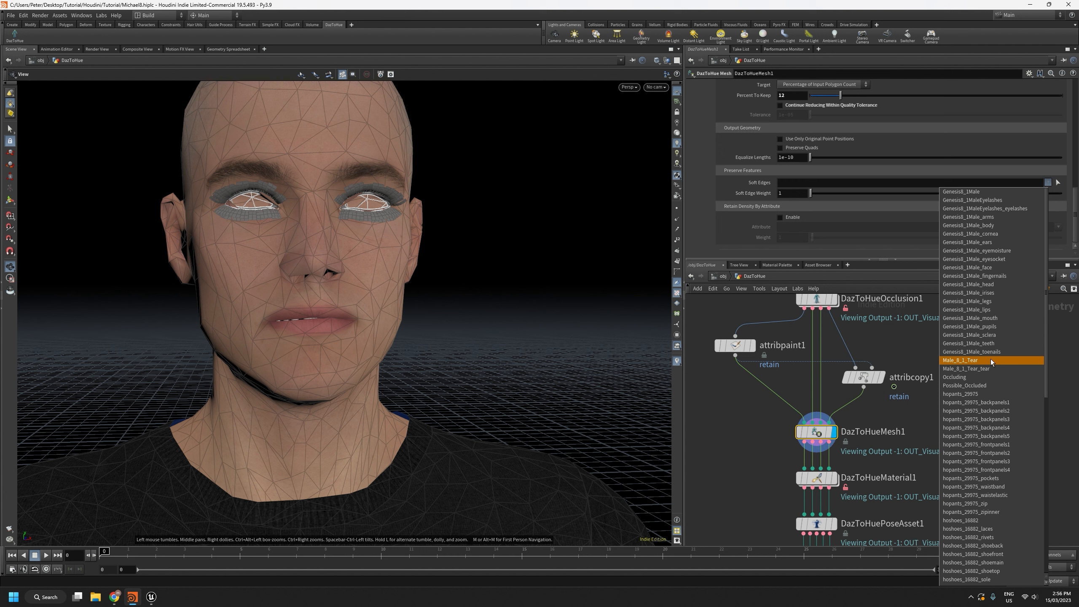
click(993, 309)
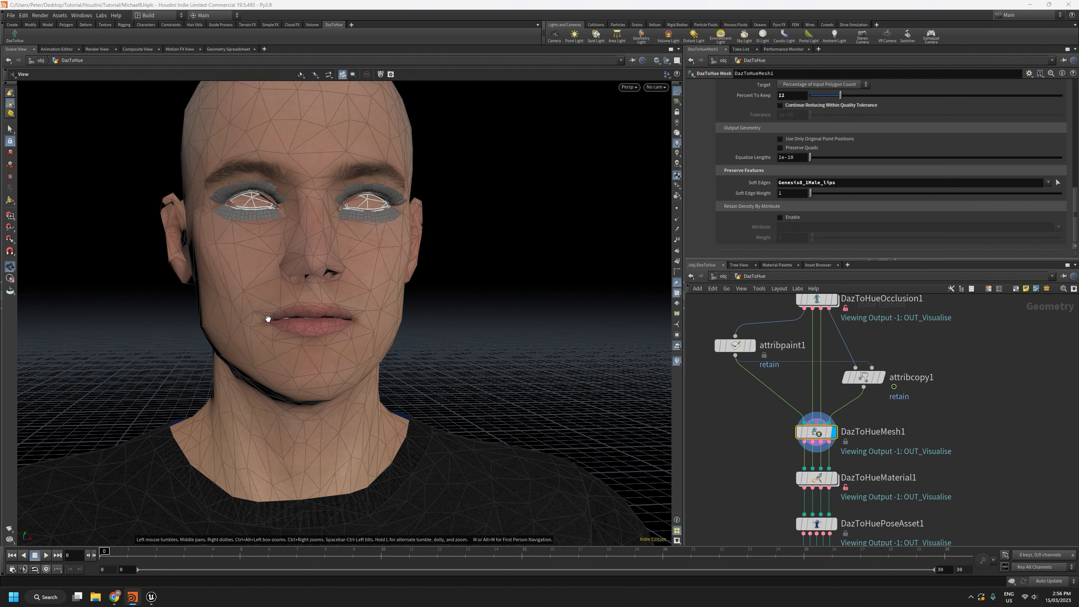
Step: Examine the Fbx character's lips up close, and compare the reduced Fbx and Alembic characters from farther back
right_drag(268, 318, 253, 244)
drag(316, 334, 394, 349)
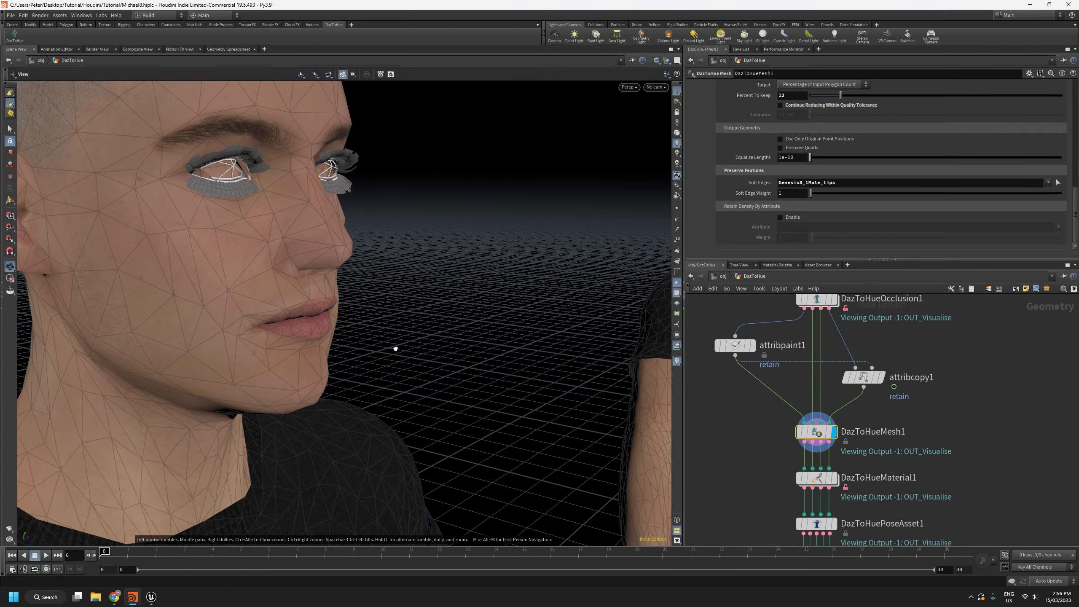
right_drag(307, 349, 266, 250)
drag(340, 357, 309, 359)
right_drag(308, 357, 300, 483)
right_drag(281, 333, 299, 536)
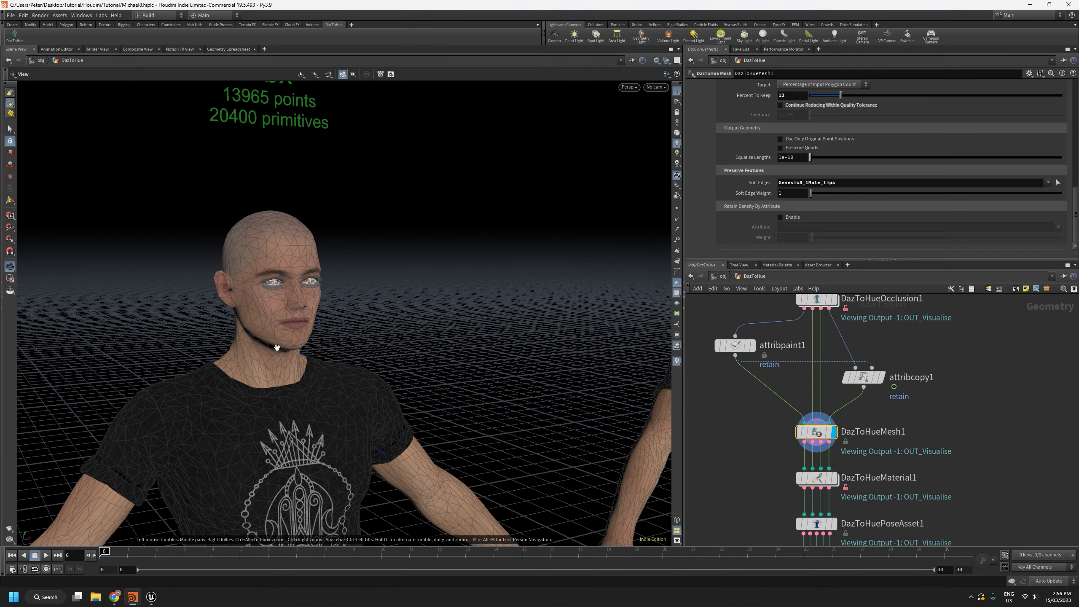
right_drag(277, 348, 280, 485)
middle_drag(280, 484, 279, 356)
right_drag(279, 355, 306, 463)
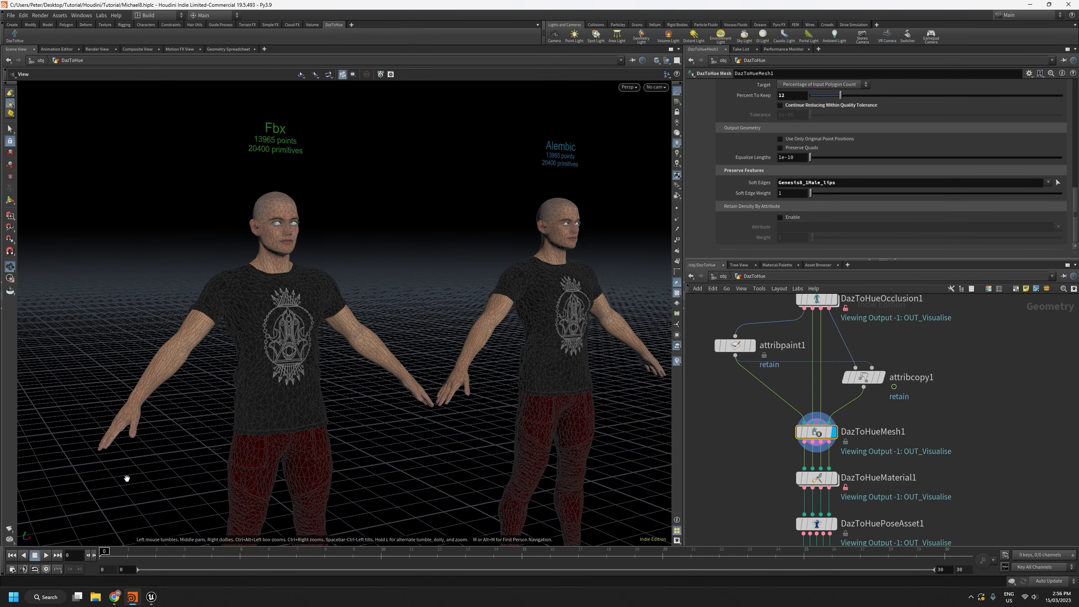
Step: Review the Genesis8_1Male reduction settings and inspect the Fbx character's torso, arms and head from several angles
scroll(699, 231, up, 5)
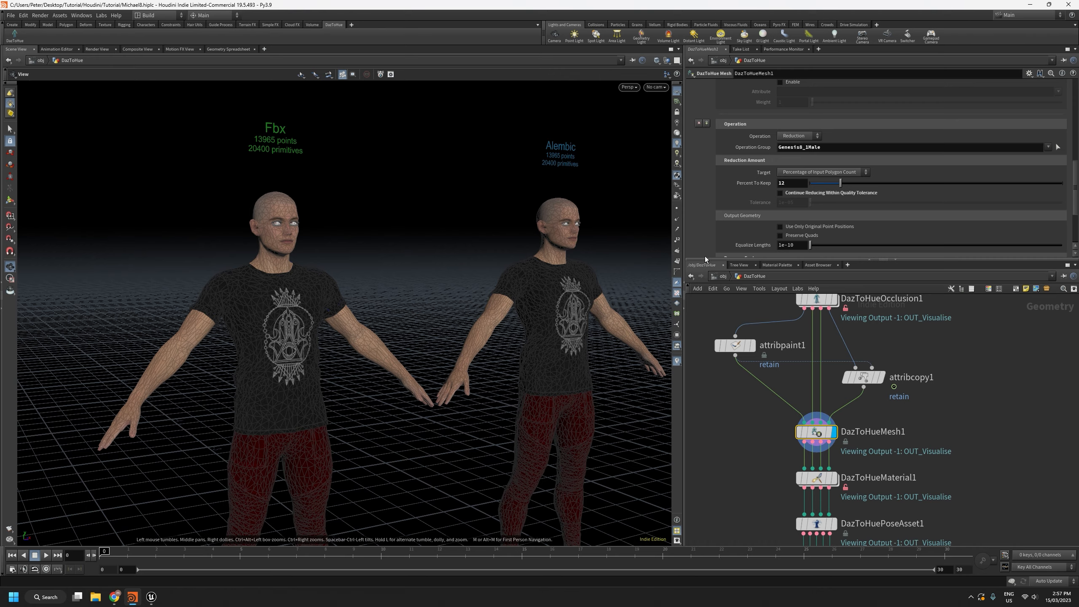
scroll(725, 183, down, 4)
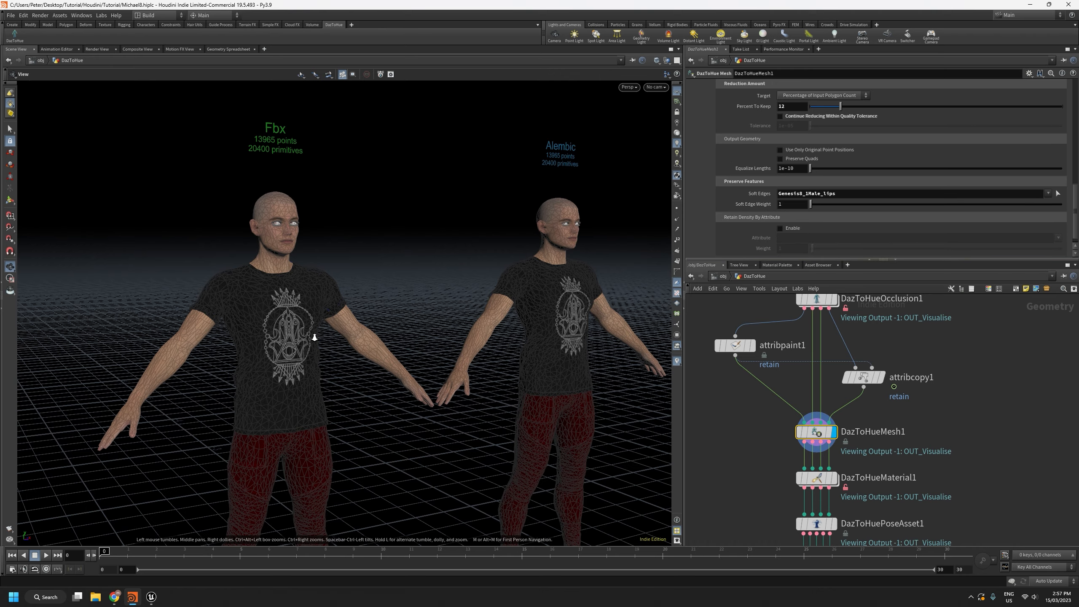
scroll(314, 338, up, 6)
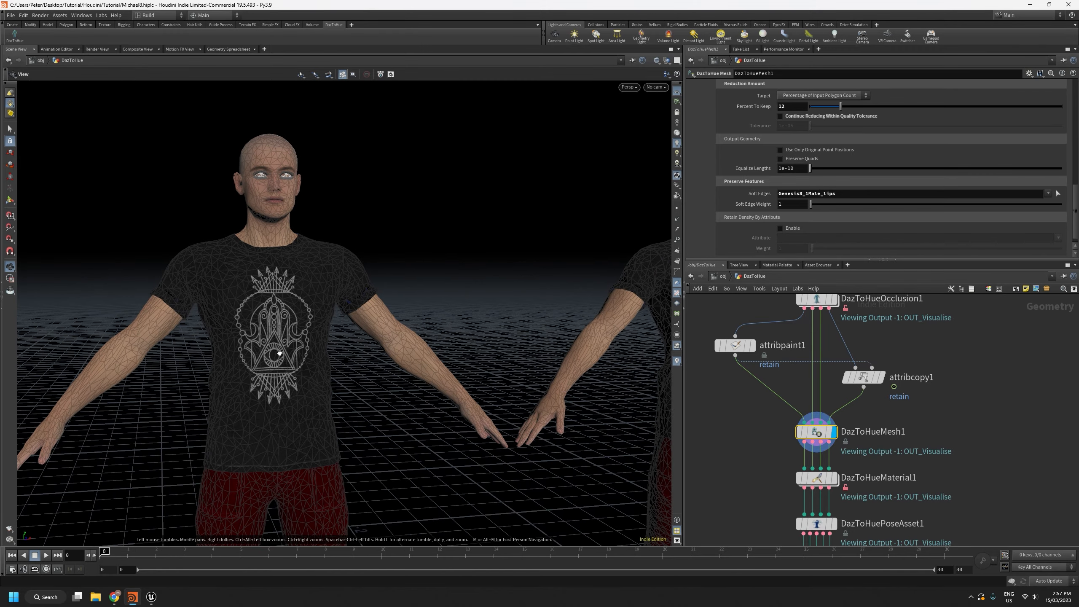
drag(279, 354, 287, 350)
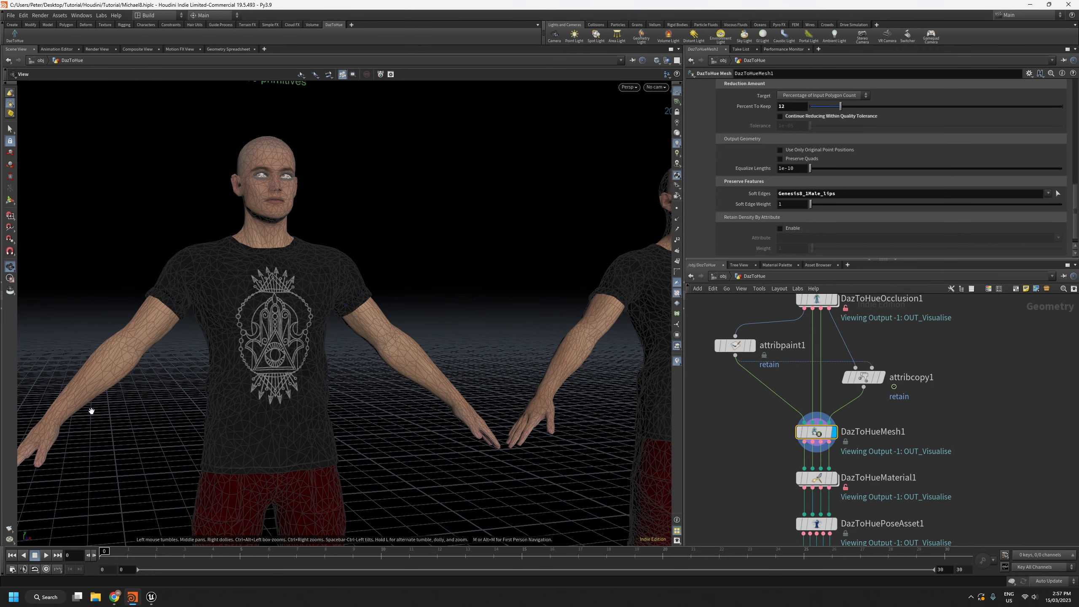
middle_drag(256, 289, 285, 475)
scroll(282, 443, up, 5)
drag(330, 337, 349, 335)
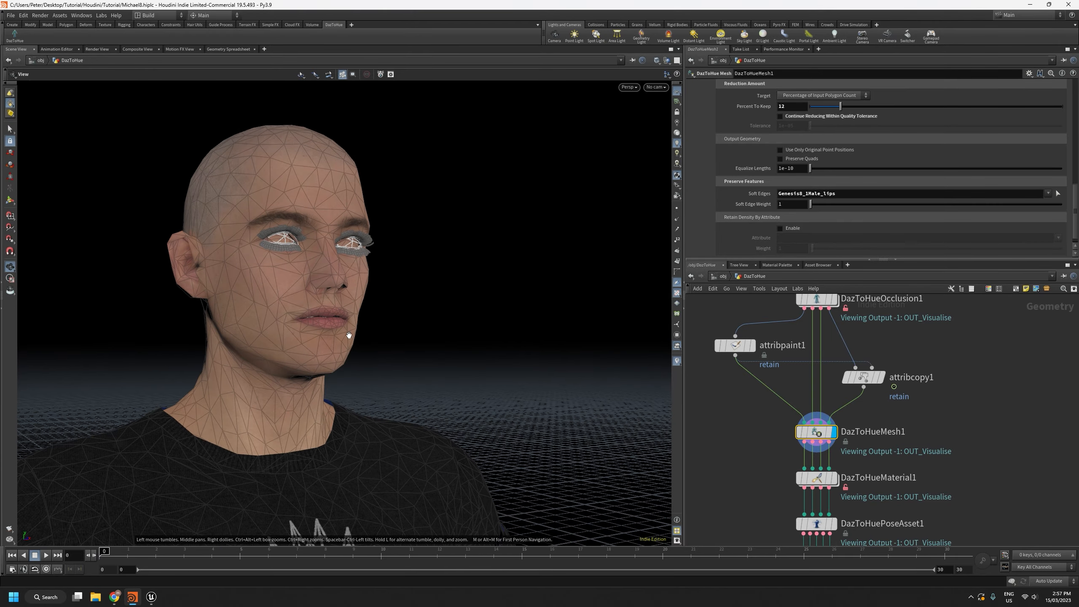
right_drag(319, 378, 357, 489)
drag(357, 489, 300, 477)
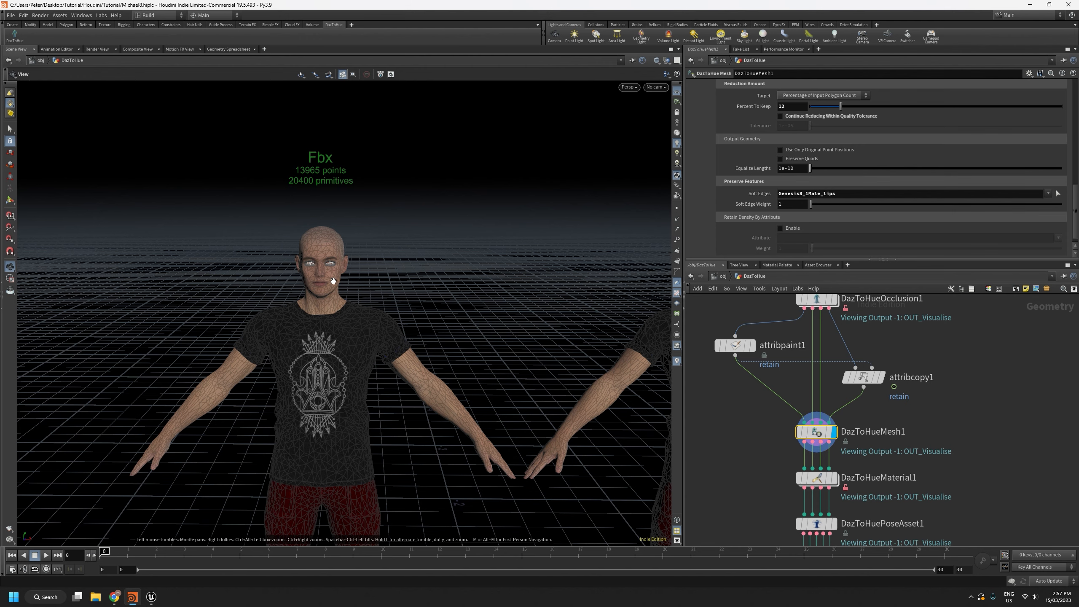
drag(334, 281, 376, 259)
right_drag(317, 273, 278, 128)
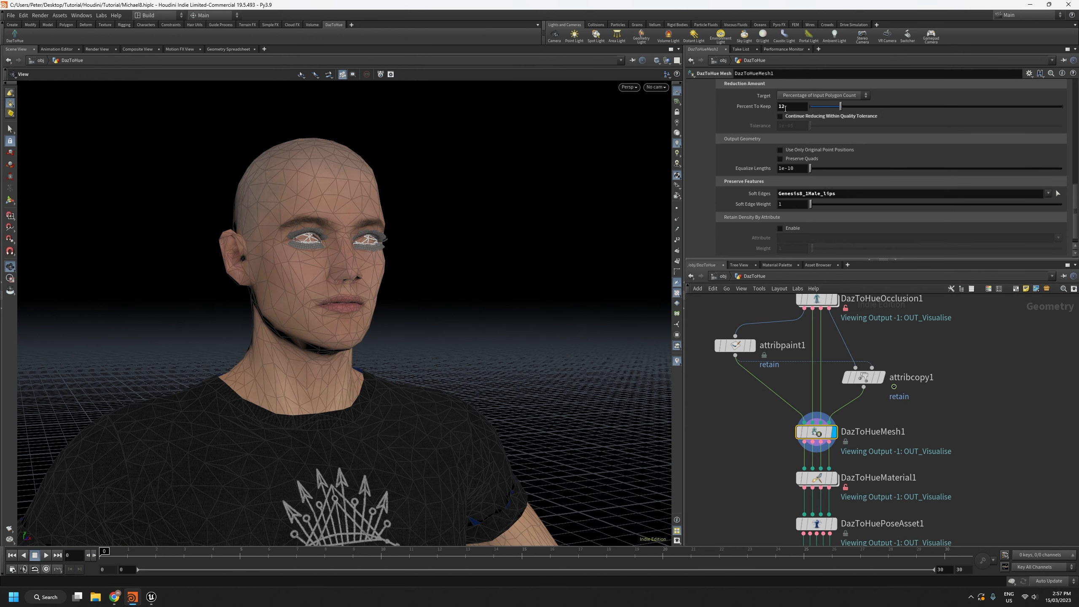
Step: Set the Soft Edge Weight to 10 and check the Fbx character's lips and face
drag(790, 107, 751, 121)
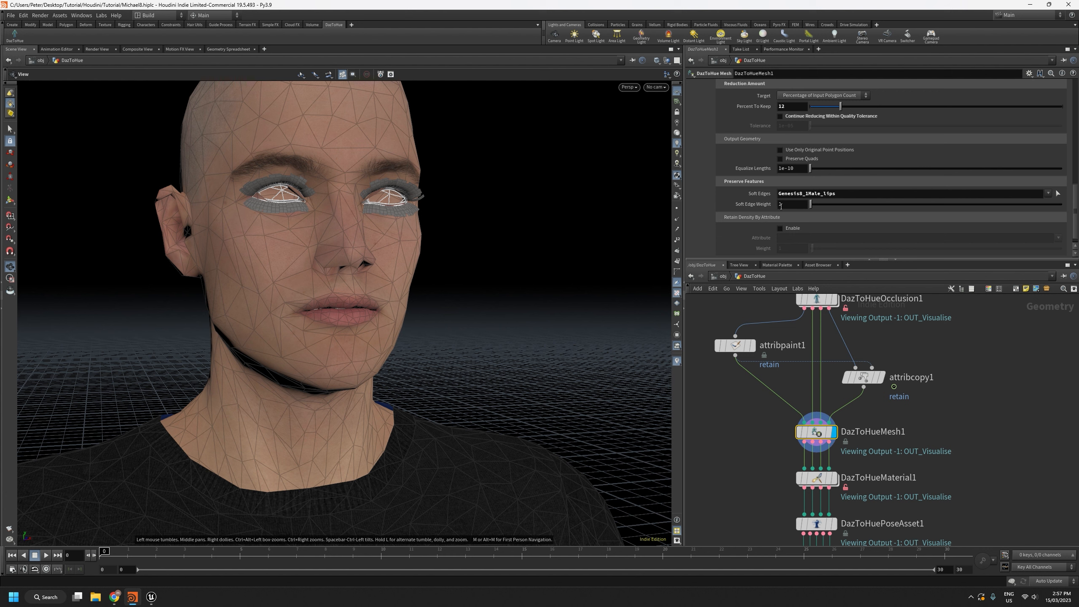
text(10)
key(Return)
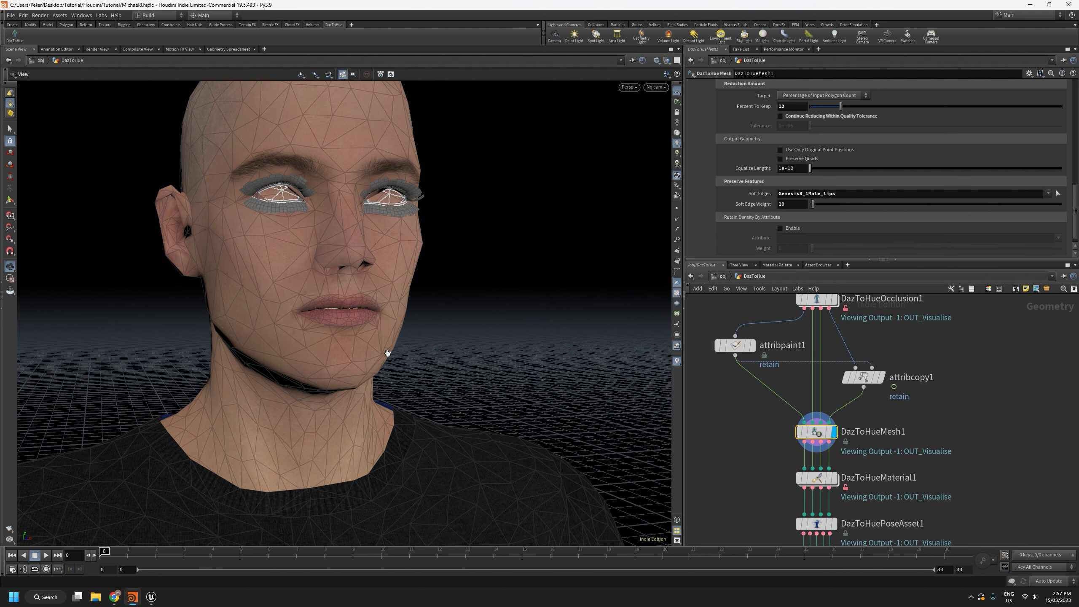
drag(357, 339, 360, 299)
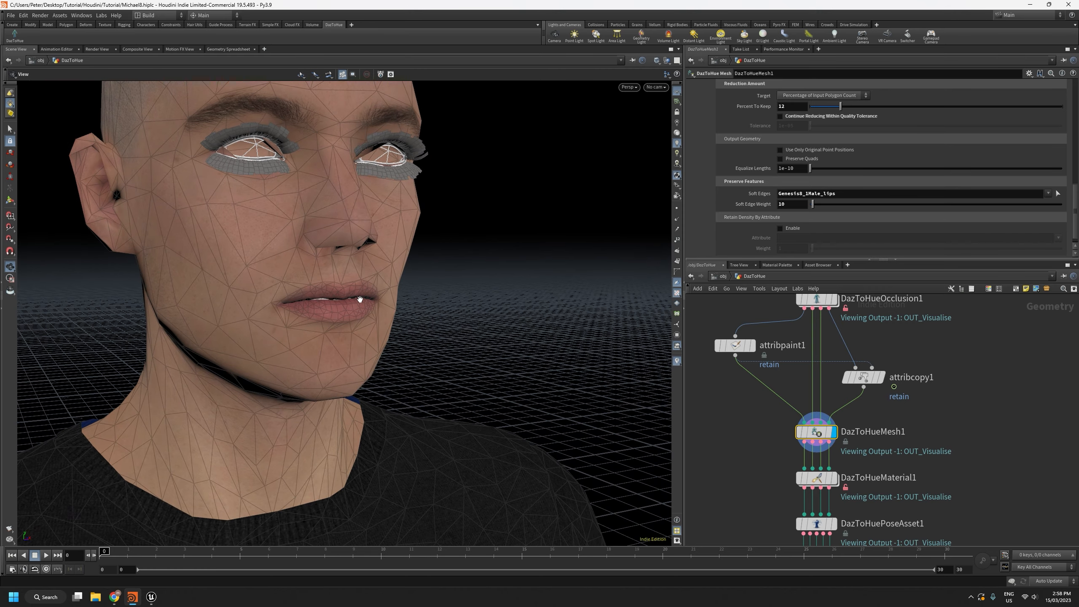
right_drag(342, 312, 347, 575)
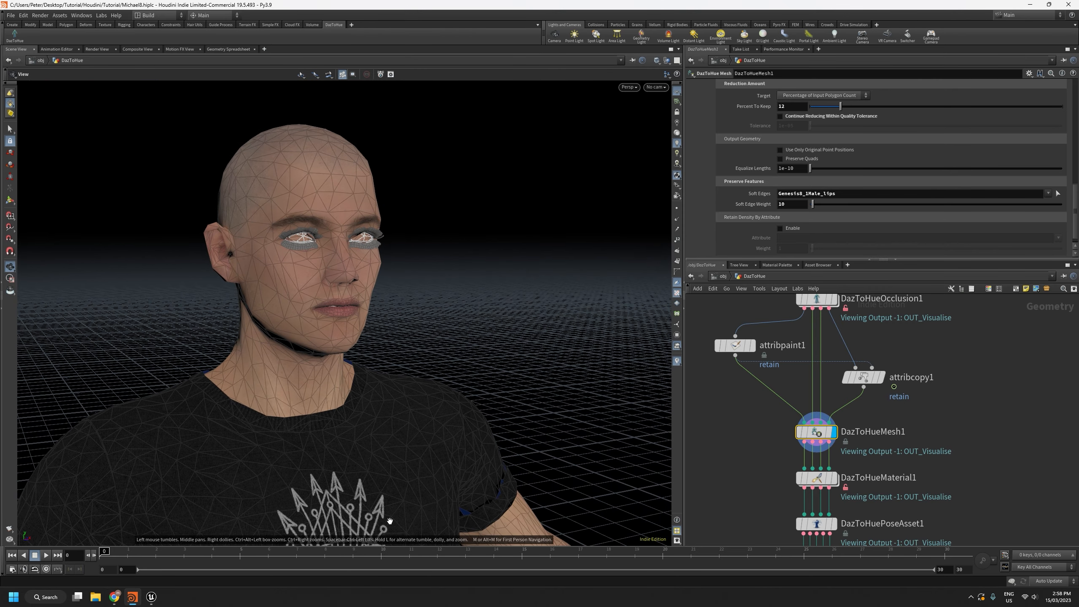
right_drag(285, 288, 322, 135)
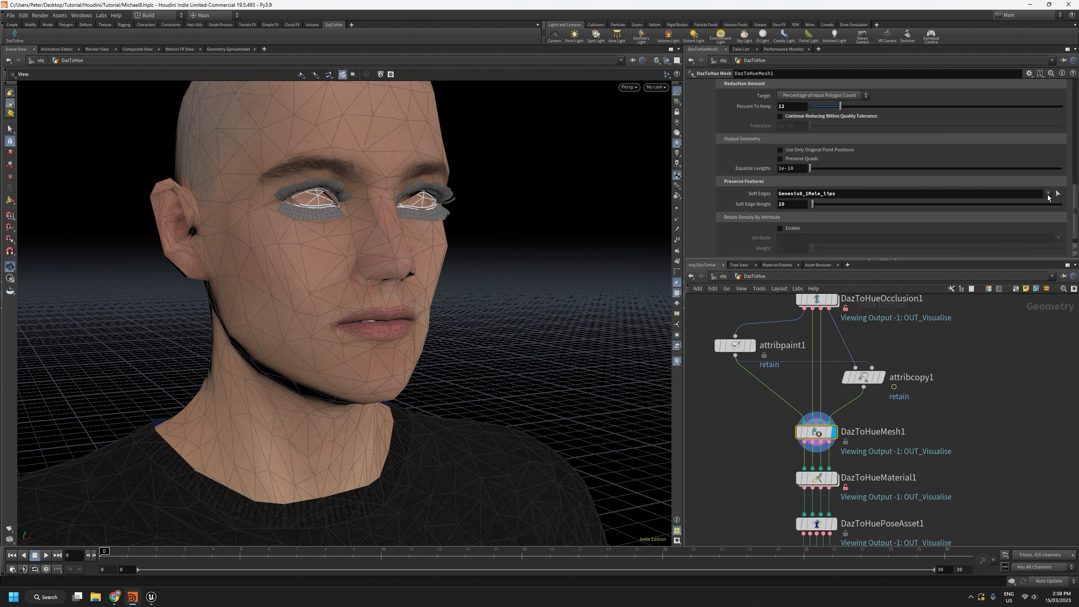
Step: Clear the lips group from Soft Edges and choose Genesis8_1Male_face instead
click(1048, 194)
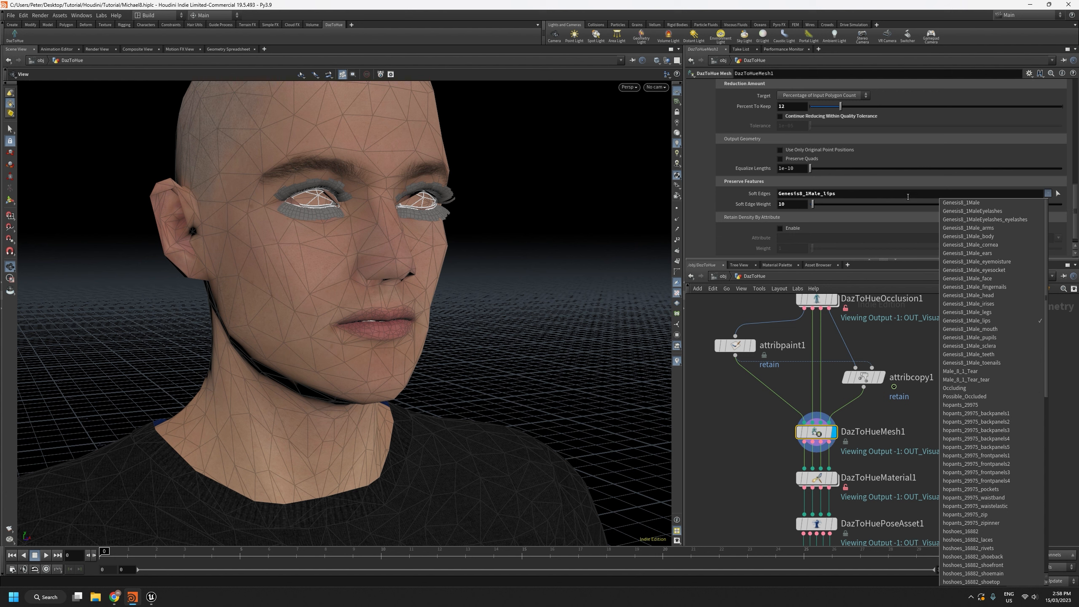
click(863, 196)
double_click(860, 195)
key(BackSpace)
key(Return)
click(1046, 195)
click(987, 281)
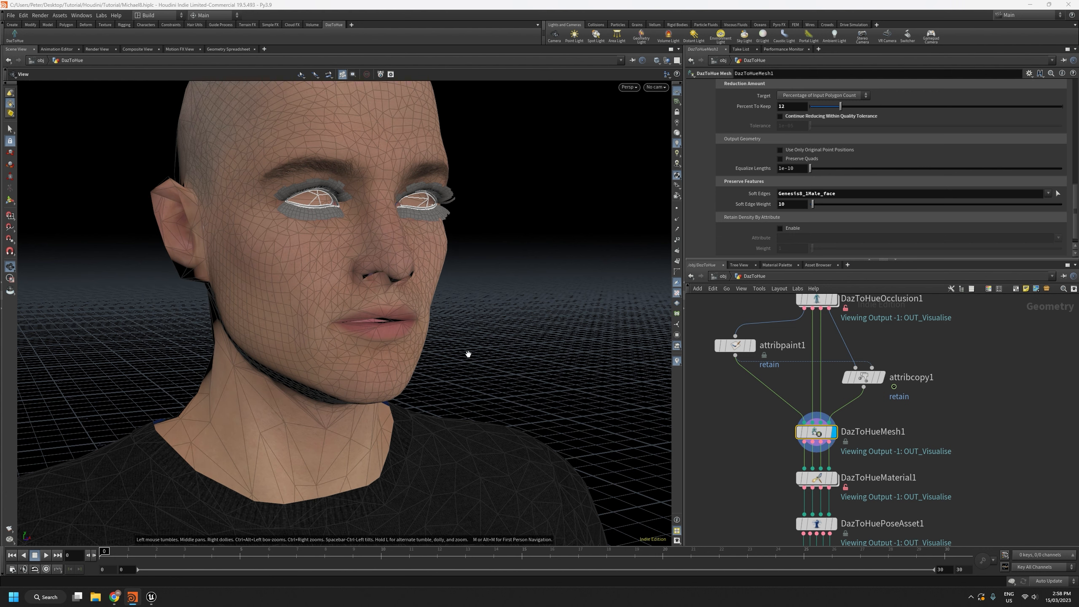
Step: Check the face mesh and add Genesis8_1Male_lips to the Soft Edges alongside the face group
drag(465, 374, 494, 371)
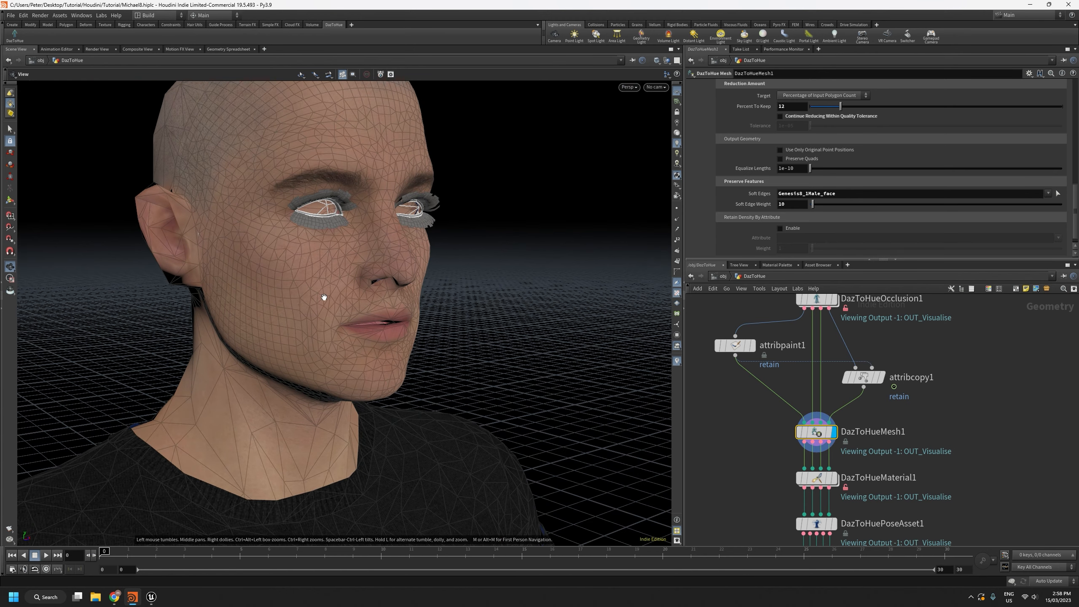
click(1048, 193)
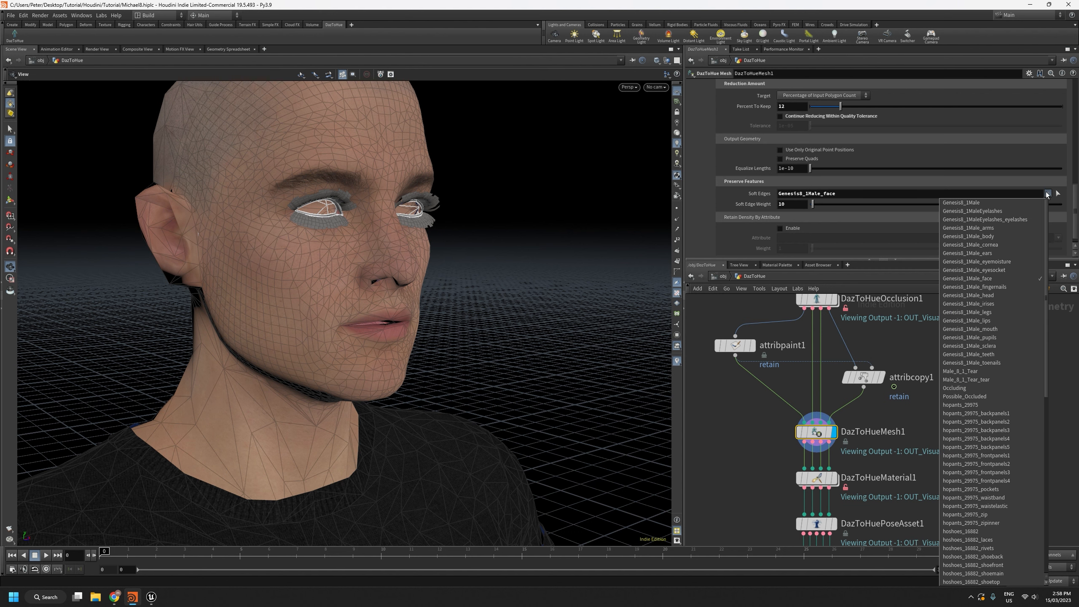
click(990, 319)
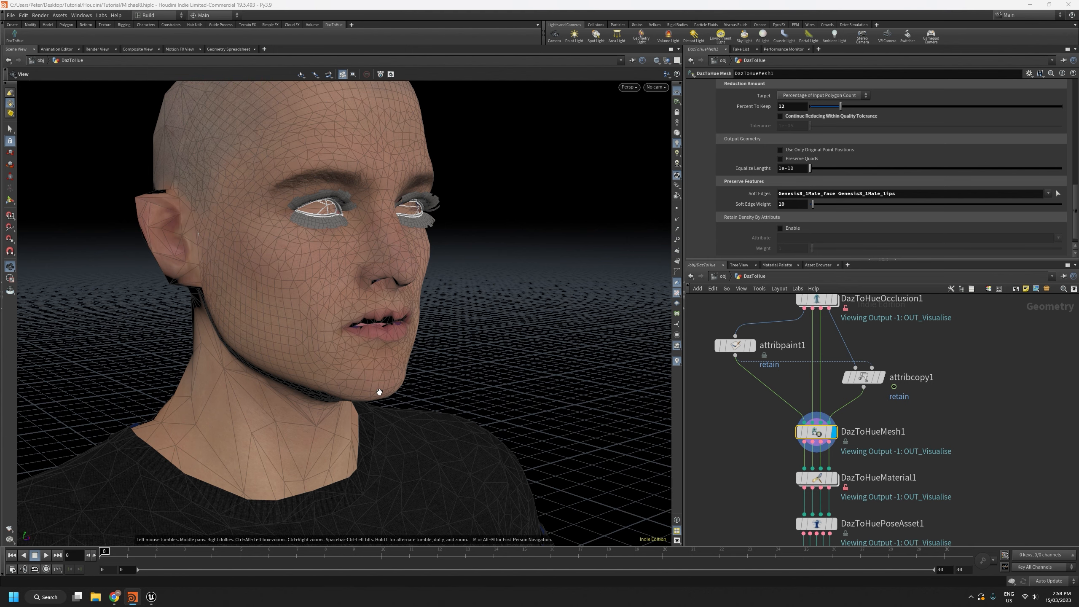
Step: Inspect the Fbx character's ear, mouth, neck, torso and arm meshes with the face and lips soft edges applied
drag(381, 389, 527, 395)
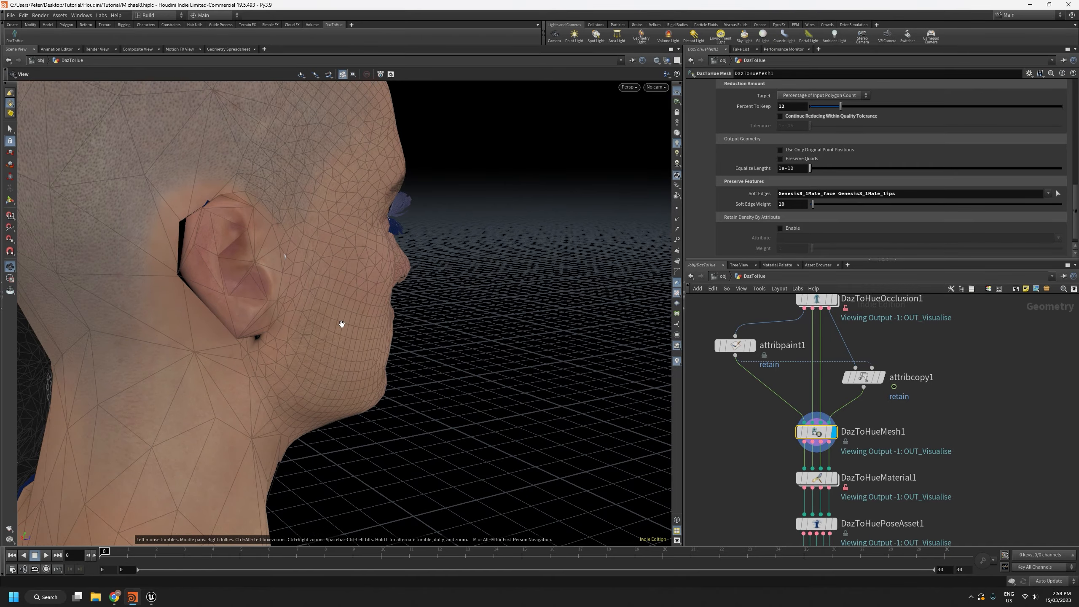
right_drag(342, 324, 280, 489)
drag(280, 488, 69, 375)
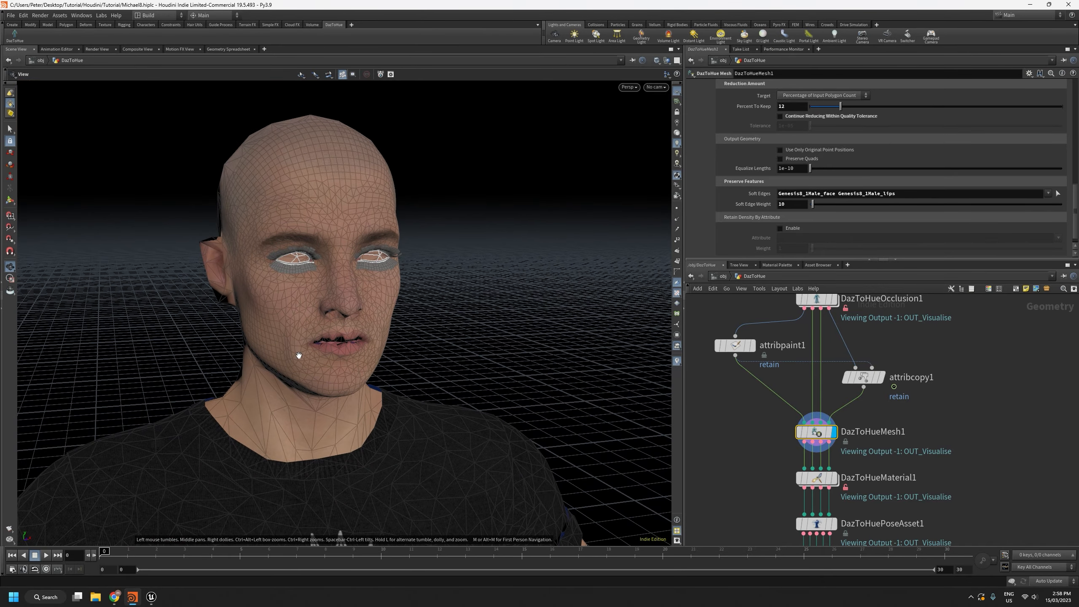
drag(299, 356, 251, 362)
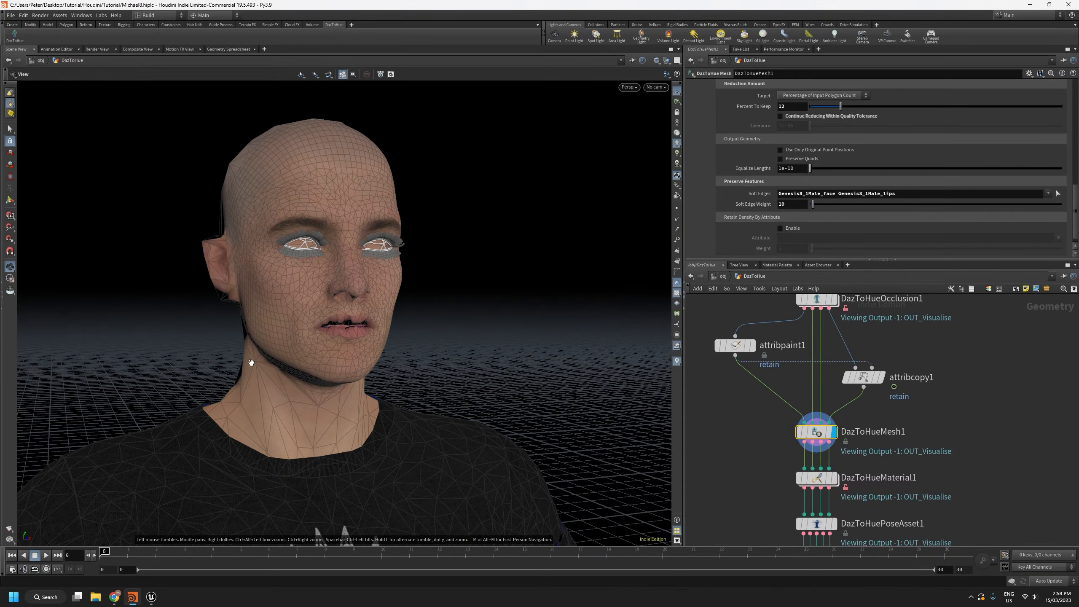
right_drag(251, 362, 267, 525)
drag(202, 410, 179, 446)
middle_drag(193, 448, 162, 232)
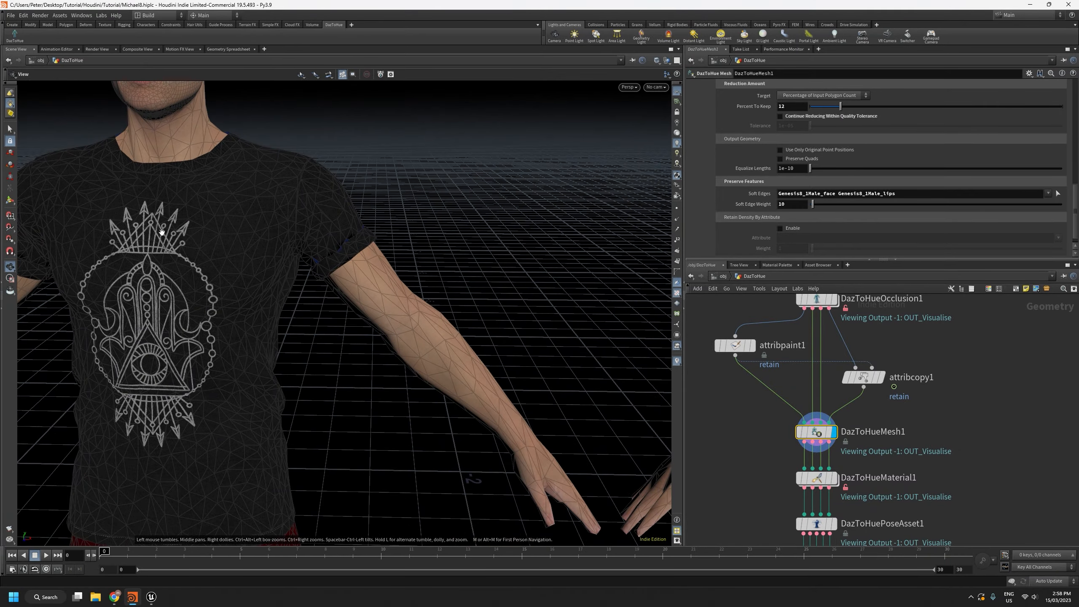
drag(569, 497, 499, 494)
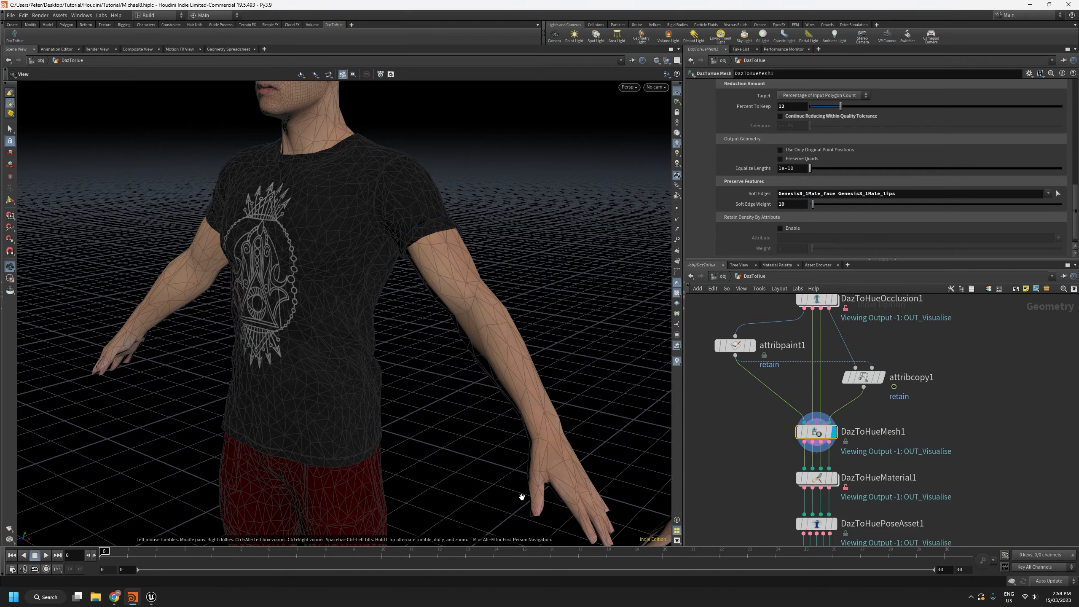
Step: Examine the back of the Fbx character's head and the mesh around and behind the ear
drag(267, 159, 586, 164)
middle_drag(374, 199, 335, 383)
right_drag(335, 383, 370, 228)
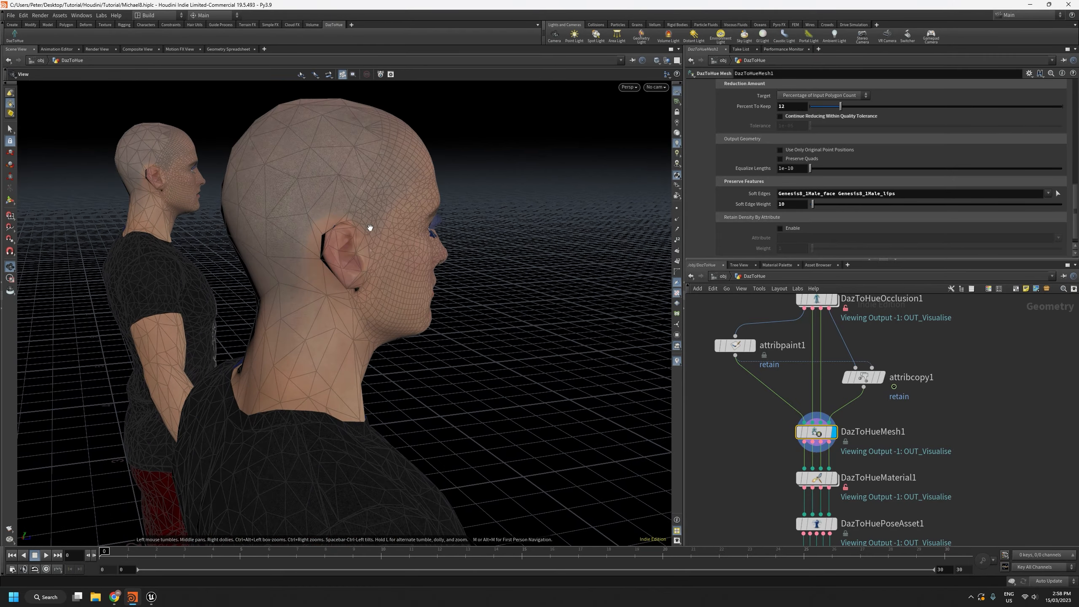
drag(370, 228, 337, 254)
scroll(349, 260, up, 3)
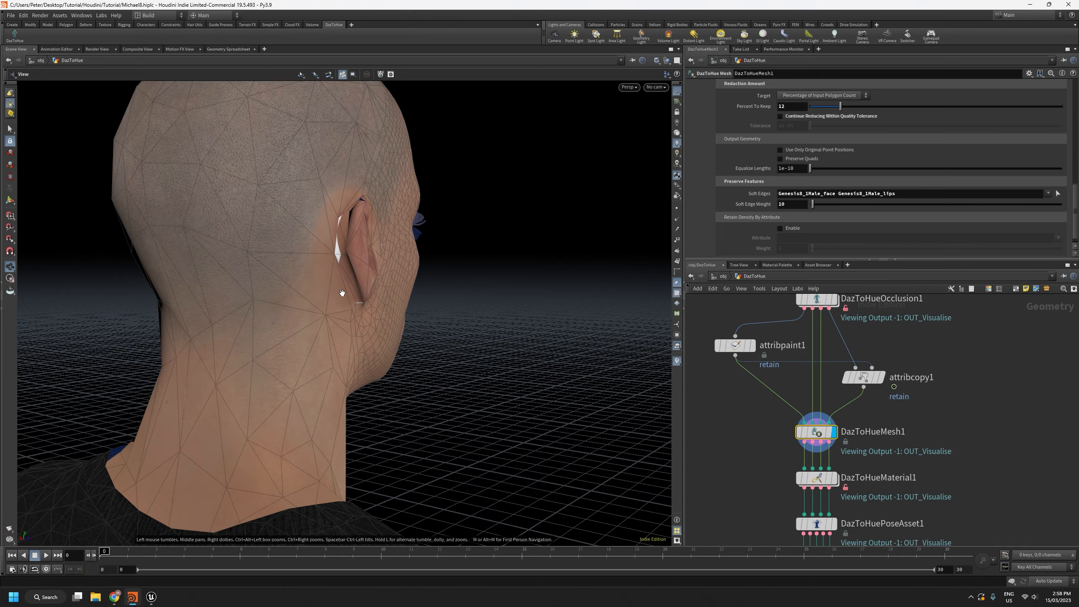
drag(343, 293, 254, 317)
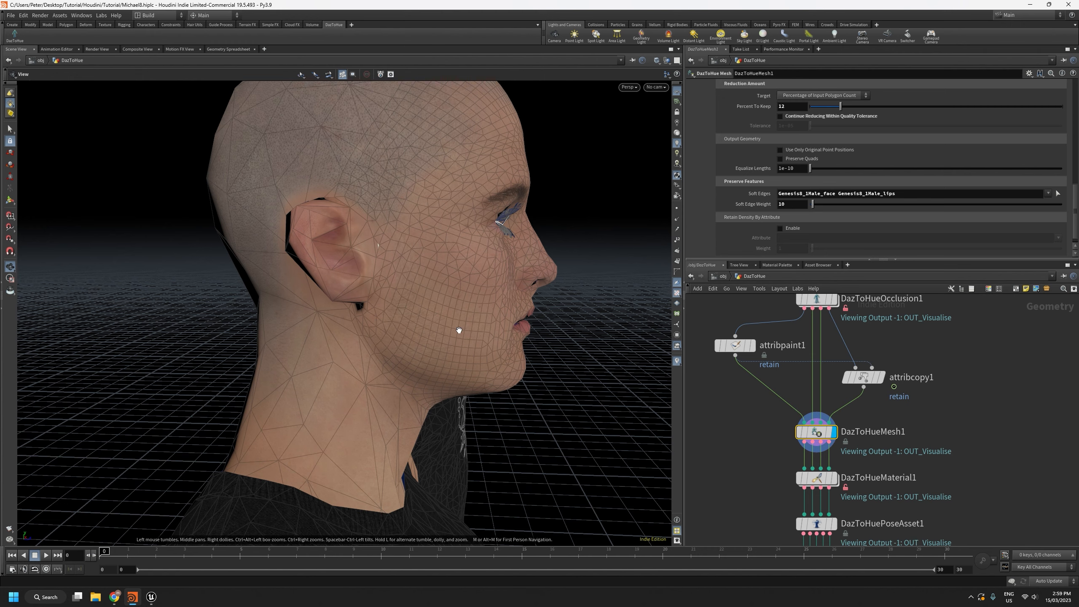
Step: Set the Soft Edge Weight of the Genesis8_1Male reduction to 2
drag(477, 279, 428, 292)
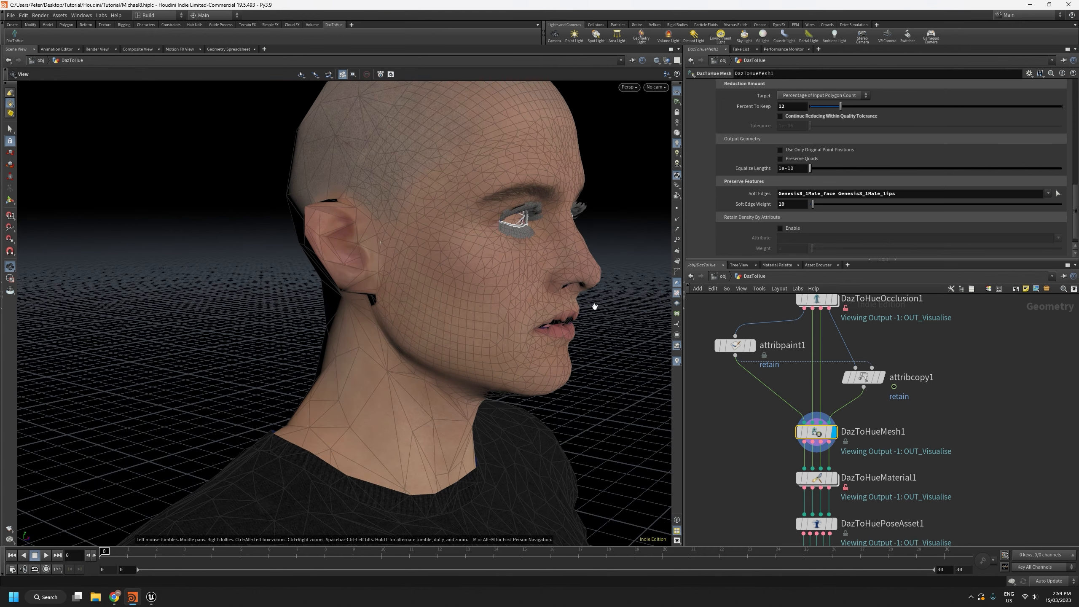
scroll(526, 316, up, 2)
drag(526, 316, 494, 313)
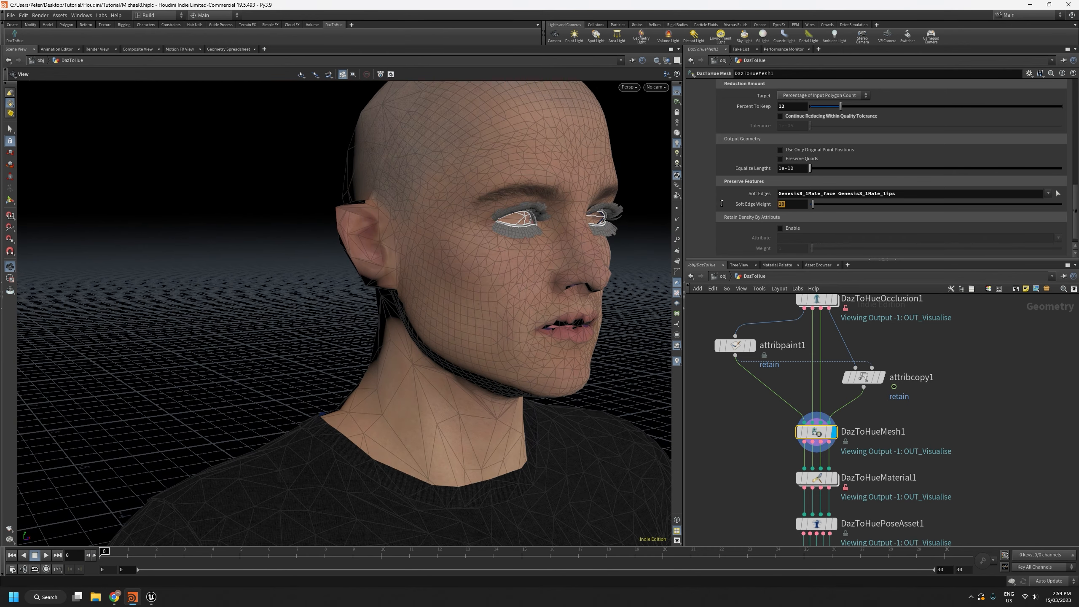
text(2)
key(Return)
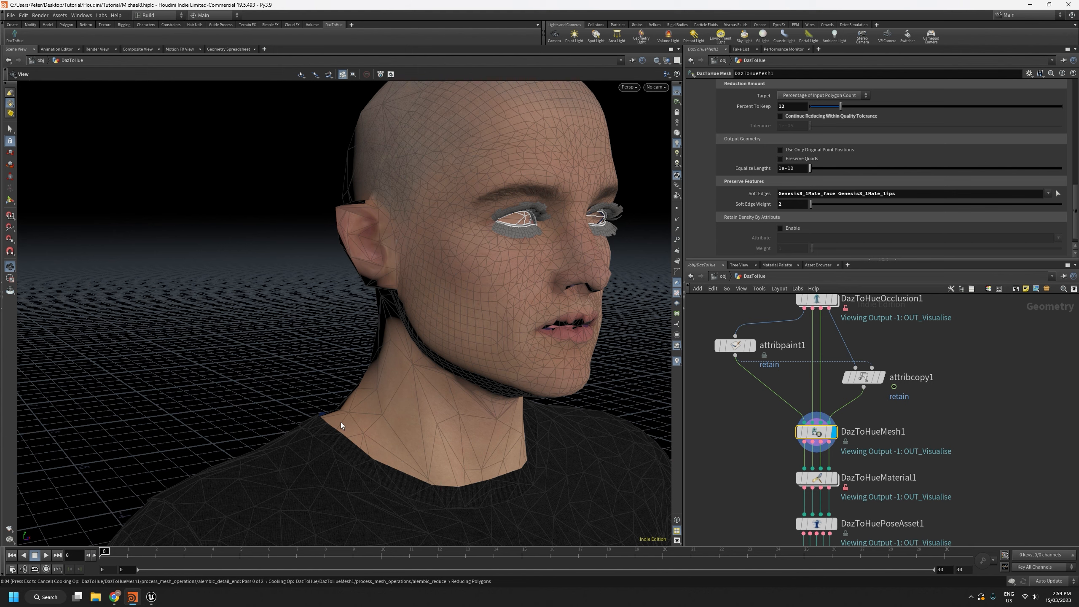
Step: Check the head in profile and set the Soft Edge Weight to 1
drag(354, 375, 509, 373)
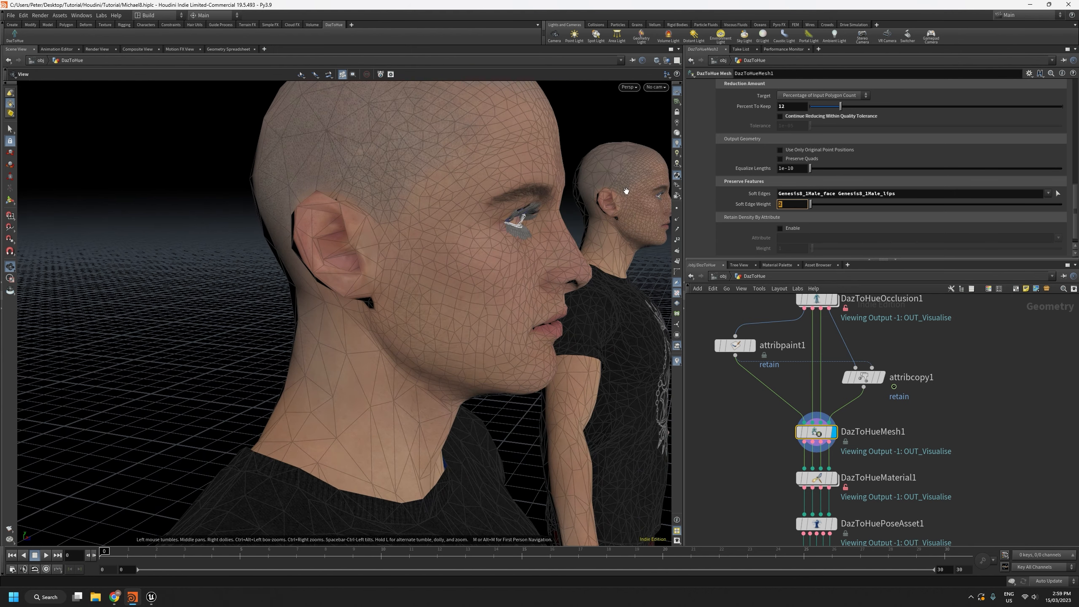
text(1)
key(Return)
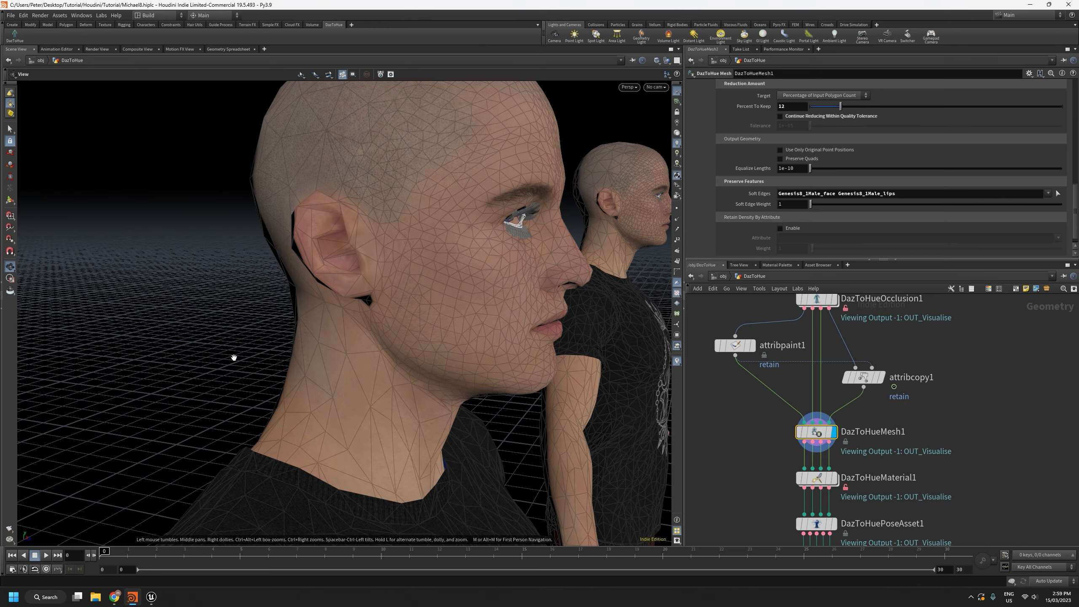
drag(249, 371, 314, 385)
Step: Add Genesis8_1Male_ears to the Soft Edges groups alongside the face and lips
click(1048, 195)
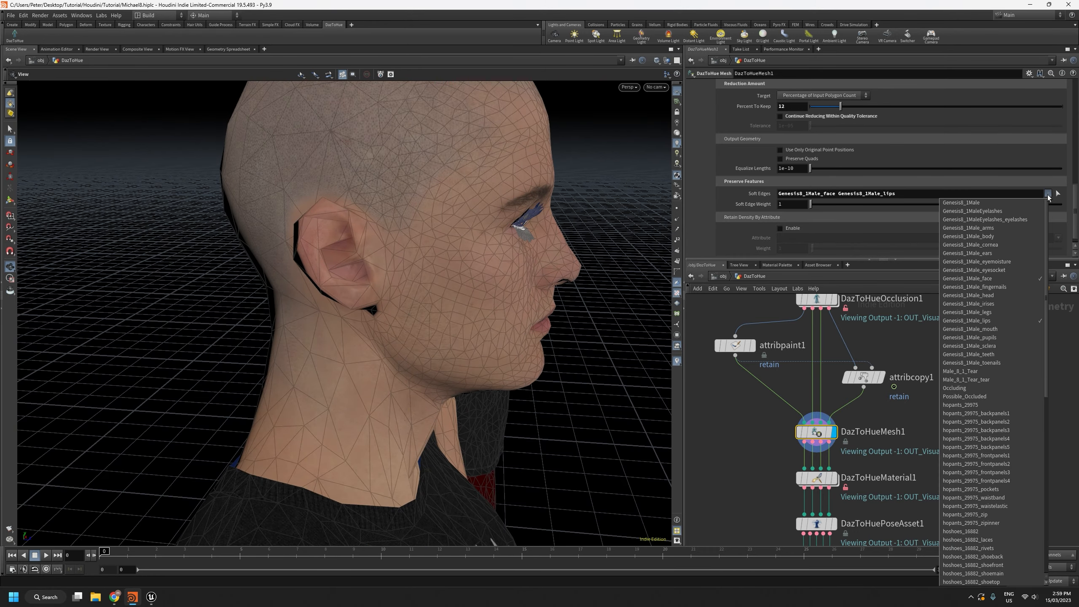
click(1007, 254)
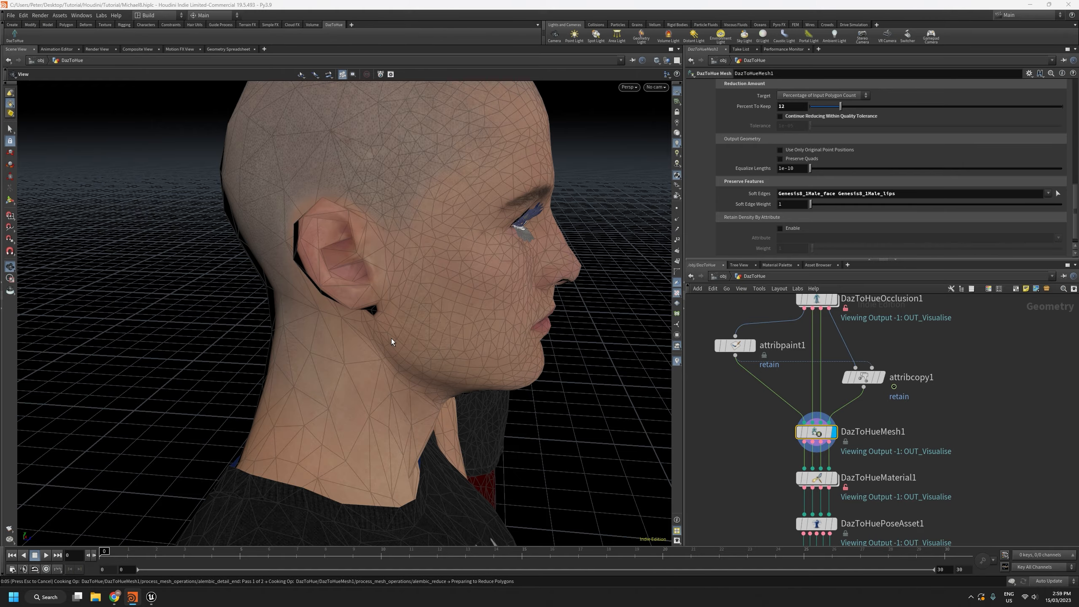
right_drag(418, 307, 443, 525)
drag(430, 350, 442, 368)
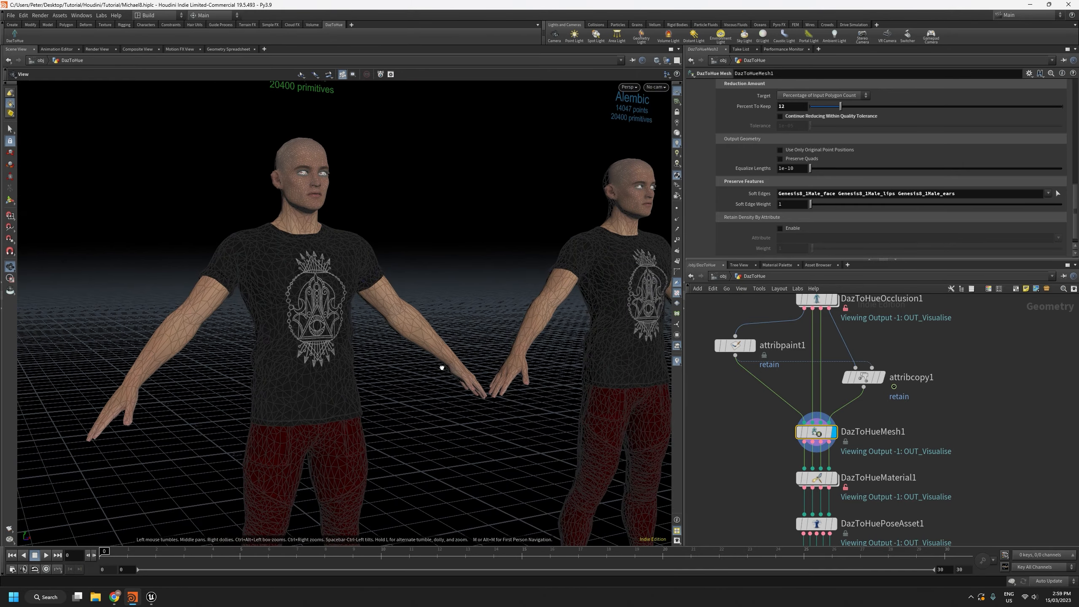
Step: Examine the Fbx character's face, eye and ear mesh up close with the ears group included
drag(370, 375, 347, 211)
drag(350, 211, 425, 225)
scroll(289, 380, up, 5)
drag(186, 171, 443, 240)
mouse_move(216, 269)
mouse_down()
mouse_move(164, 236)
mouse_move(332, 249)
mouse_move(178, 335)
mouse_move(147, 261)
mouse_move(251, 248)
mouse_move(320, 320)
mouse_move(267, 127)
mouse_move(390, 296)
mouse_move(346, 301)
mouse_move(313, 279)
mouse_move(320, 244)
mouse_move(90, 314)
mouse_move(48, 308)
mouse_move(236, 270)
mouse_up()
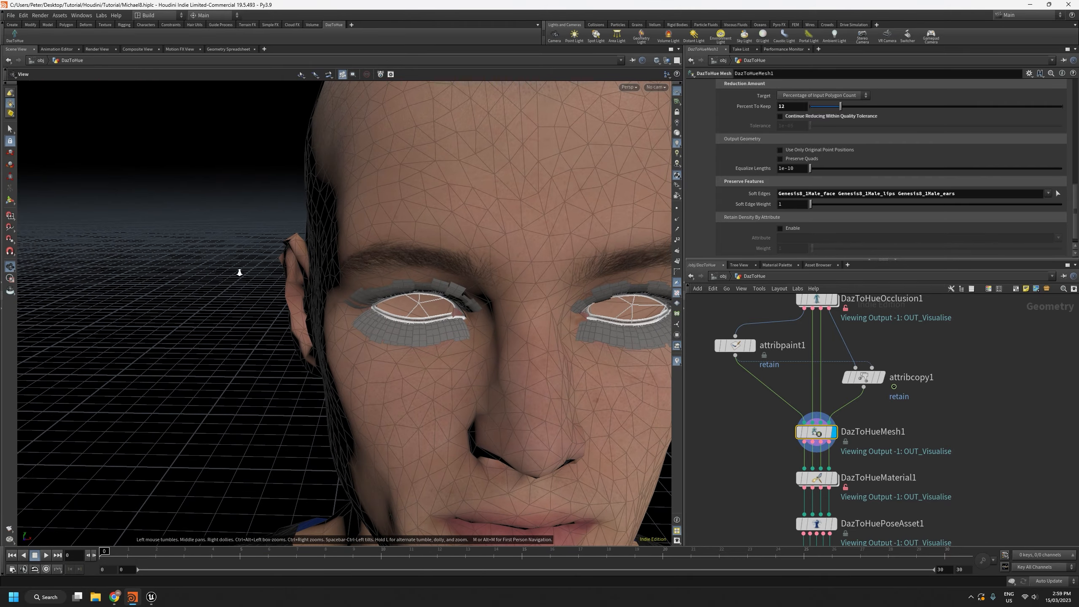
scroll(237, 270, down, 5)
drag(257, 406, 286, 399)
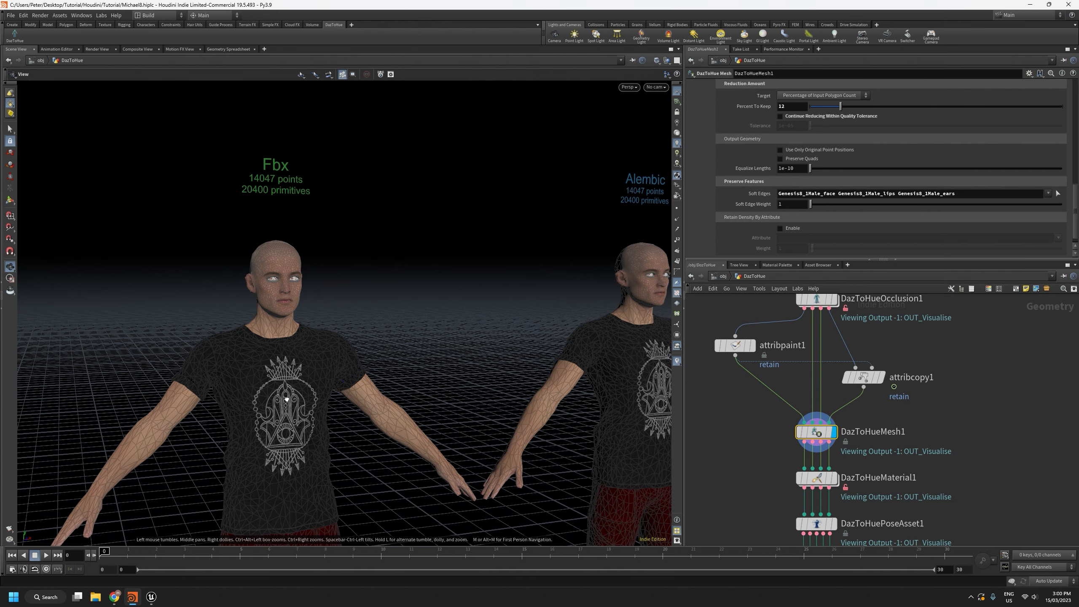
scroll(284, 458, down, 1)
drag(284, 457, 309, 436)
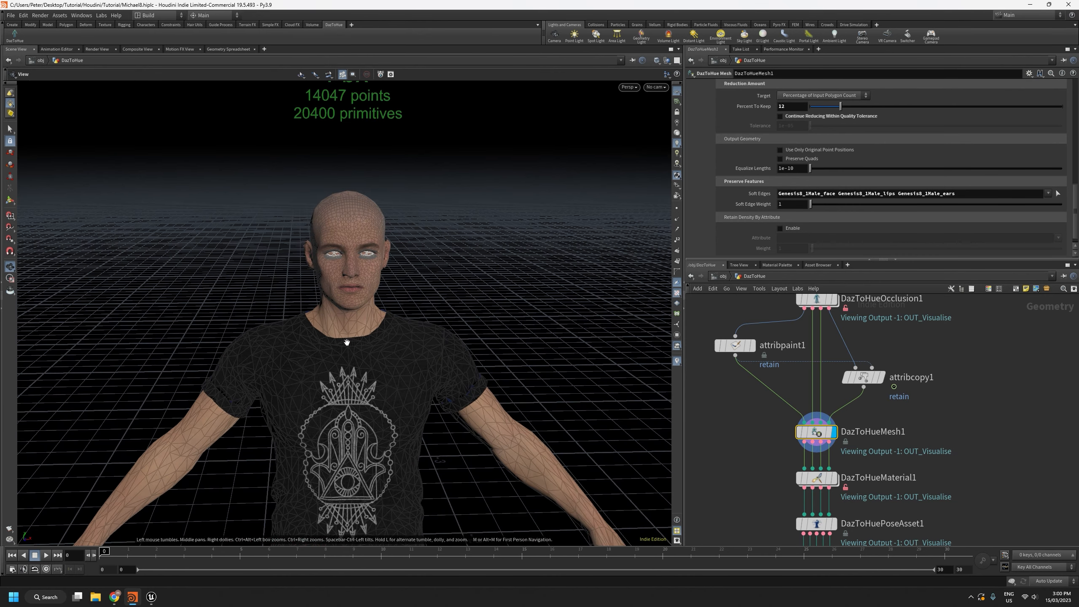
Step: Check the Fbx character's head, jaw and neck mesh from the front and at a three-quarter angle
middle_drag(346, 342, 341, 321)
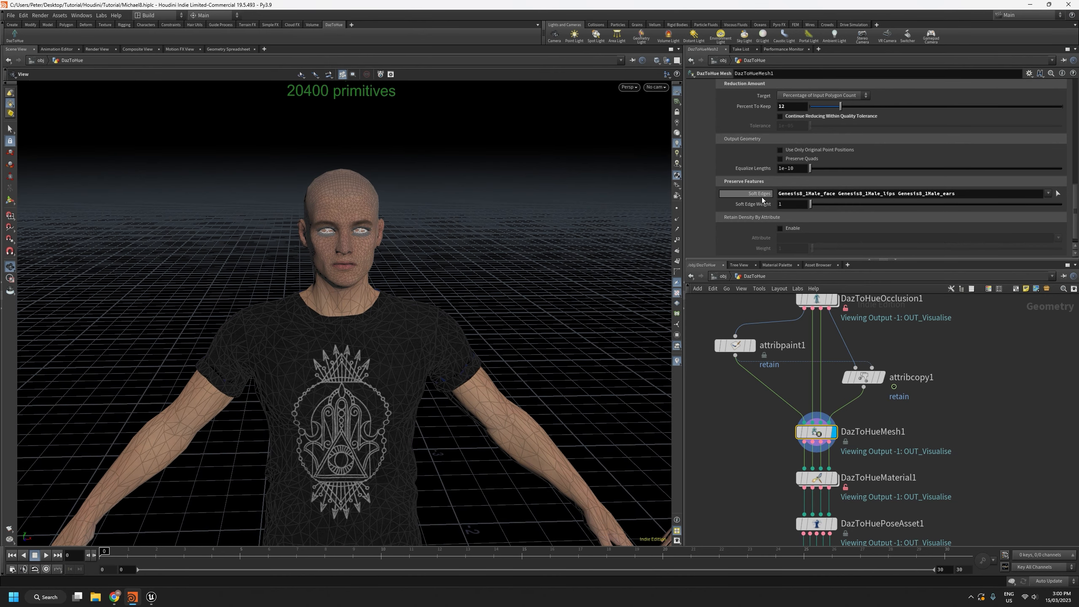
right_drag(313, 260, 312, 51)
drag(364, 163, 404, 167)
right_drag(318, 263, 357, 250)
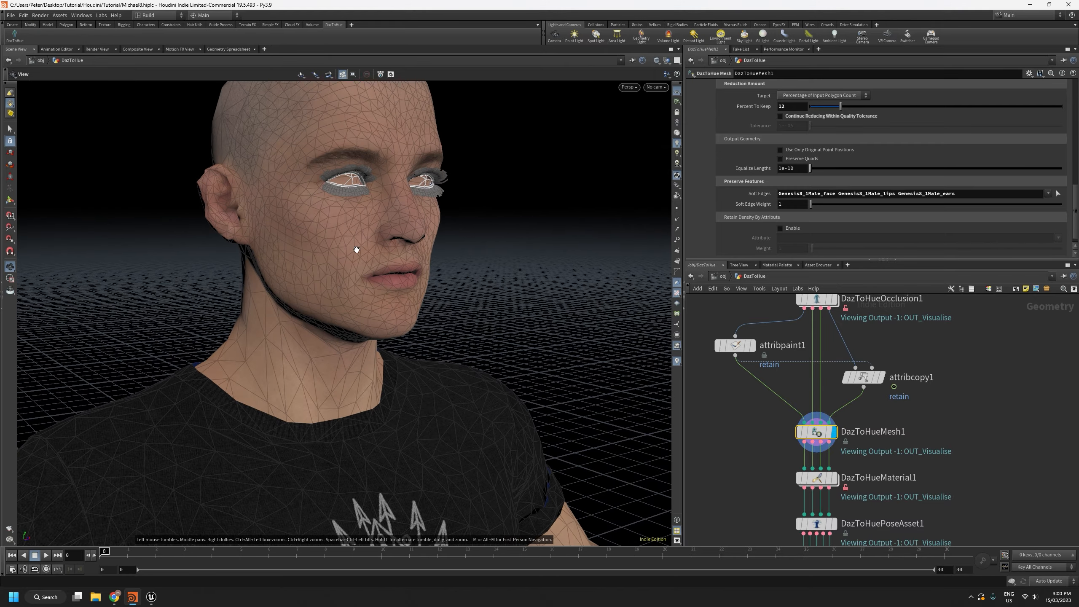
middle_drag(357, 250, 383, 350)
right_drag(383, 349, 400, 271)
drag(399, 272, 368, 276)
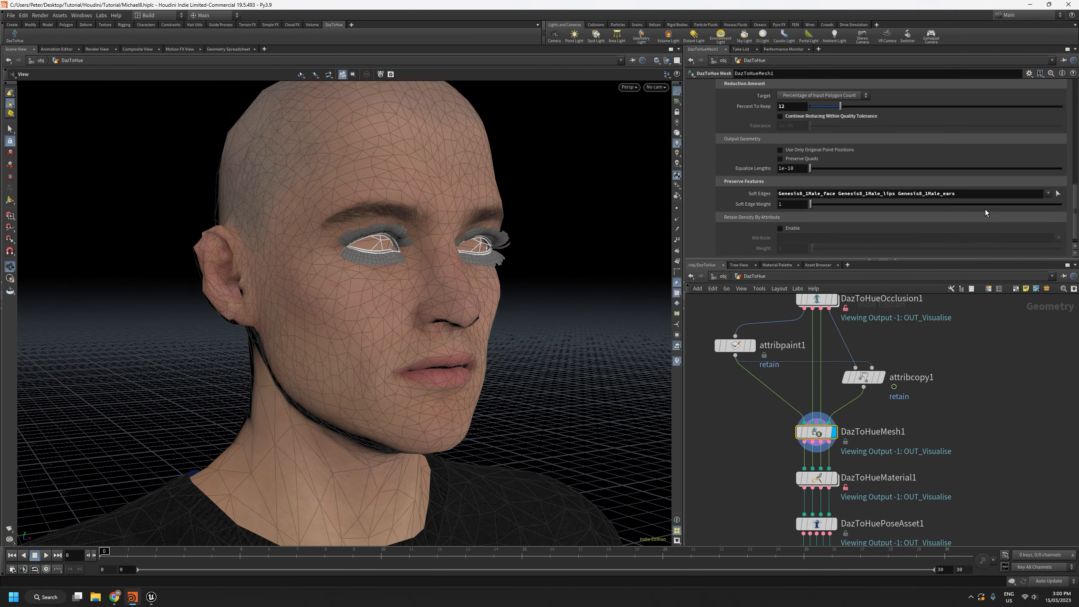
Step: Clear all groups from Soft Edges and check the resulting head mesh
click(964, 196)
key(BackSpace)
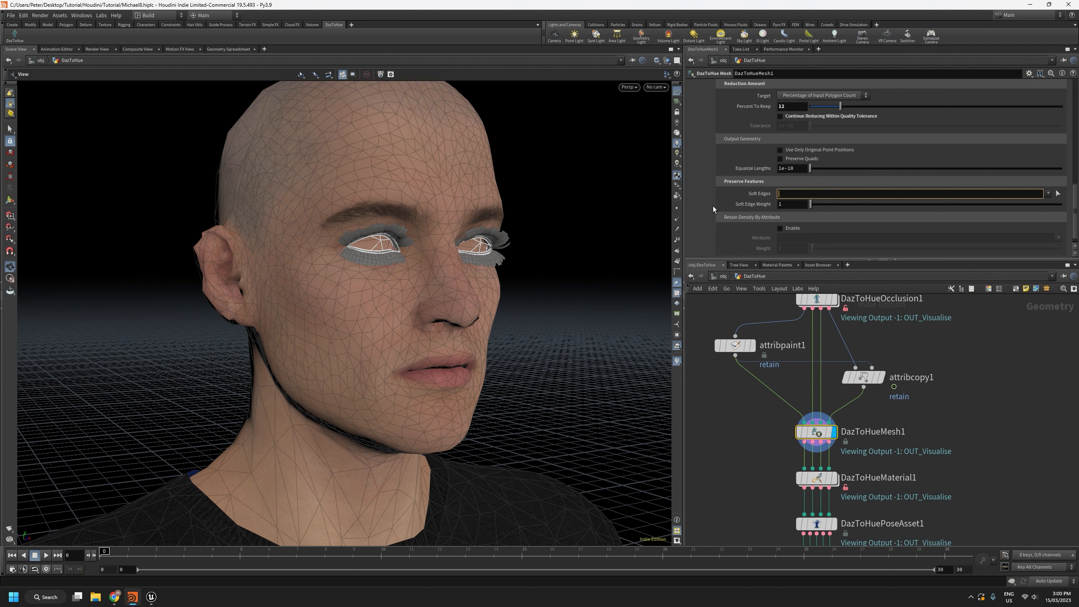
key(Return)
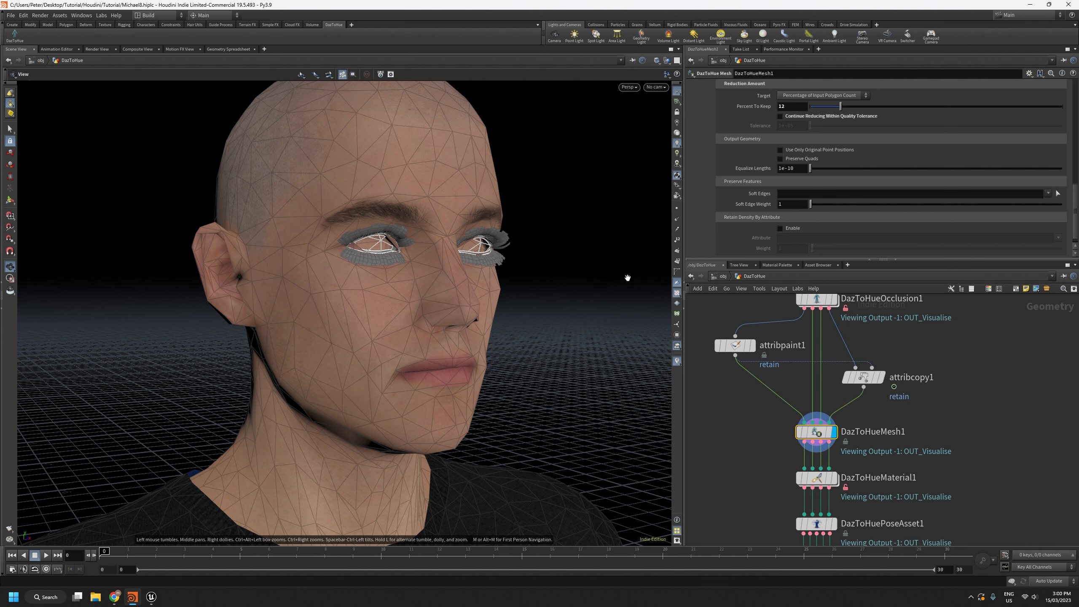
scroll(462, 318, down, 3)
mouse_move(438, 412)
mouse_down()
mouse_move(400, 390)
mouse_move(419, 386)
mouse_up()
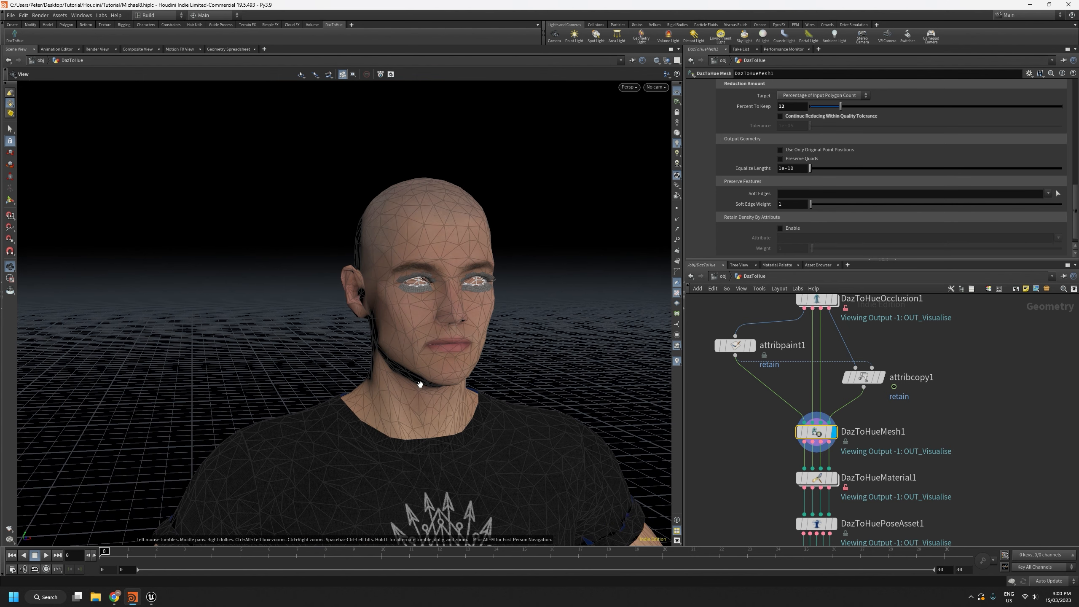
scroll(419, 386, up, 1)
Step: Review the settings of the attribpaint1 and attribcopy1 nodes and look over the Fbx and Alembic characters
click(736, 347)
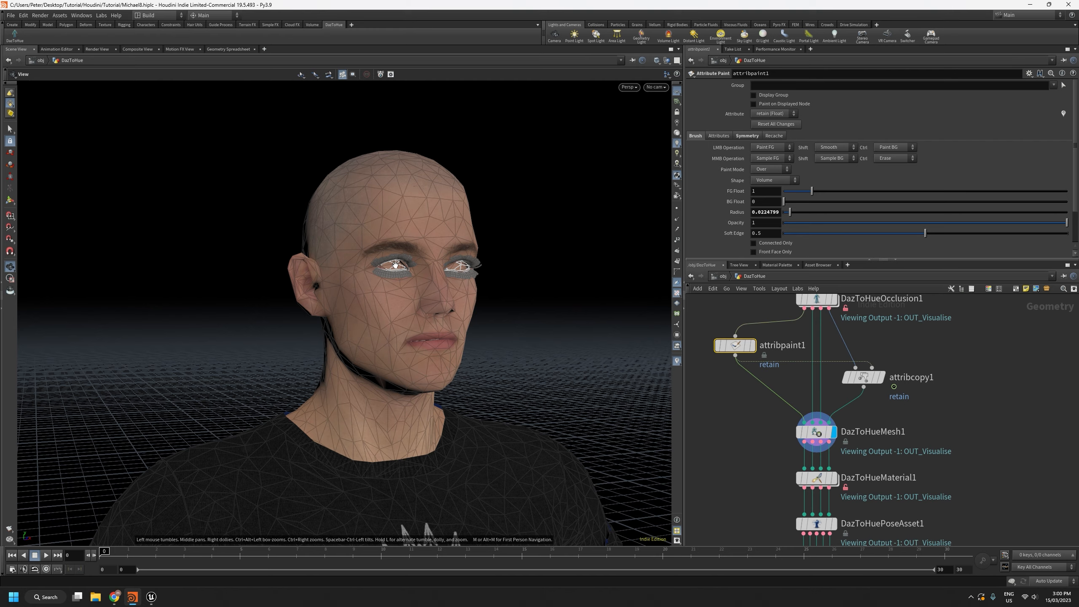
scroll(395, 264, down, 4)
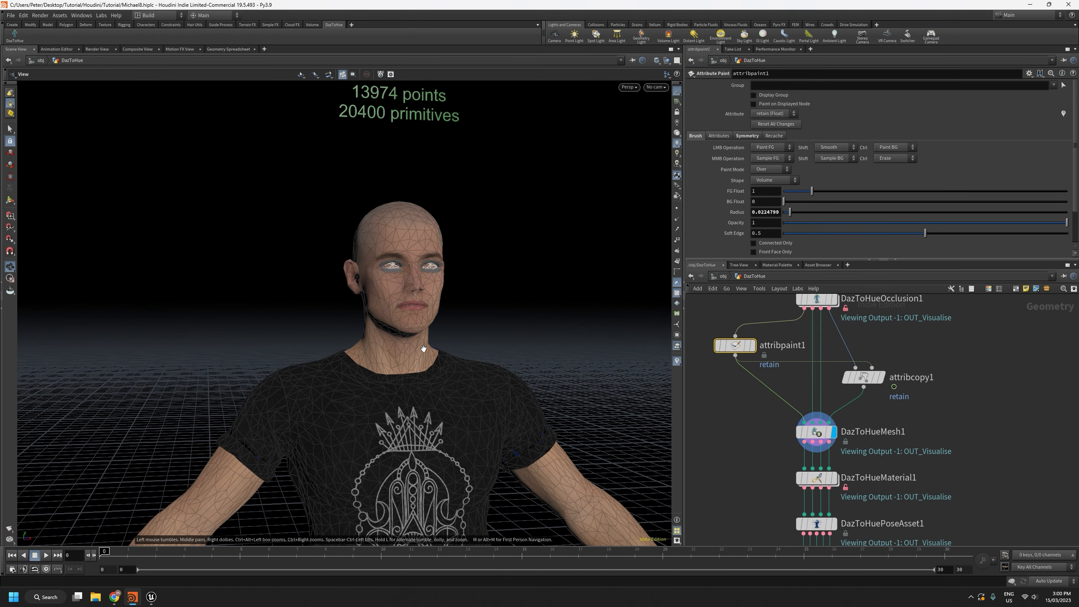
right_drag(423, 349, 575, 492)
click(855, 378)
middle_drag(595, 361, 382, 322)
right_drag(383, 323, 458, 396)
middle_drag(537, 452, 448, 437)
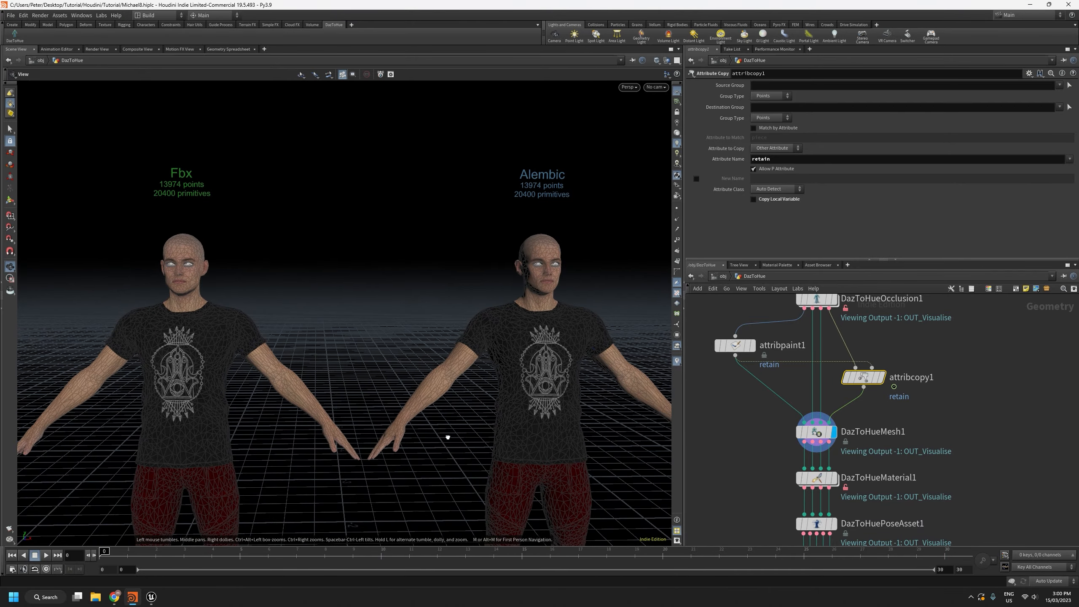
middle_drag(202, 301, 305, 384)
right_drag(276, 340, 279, 98)
middle_drag(267, 252, 281, 162)
drag(297, 315, 315, 289)
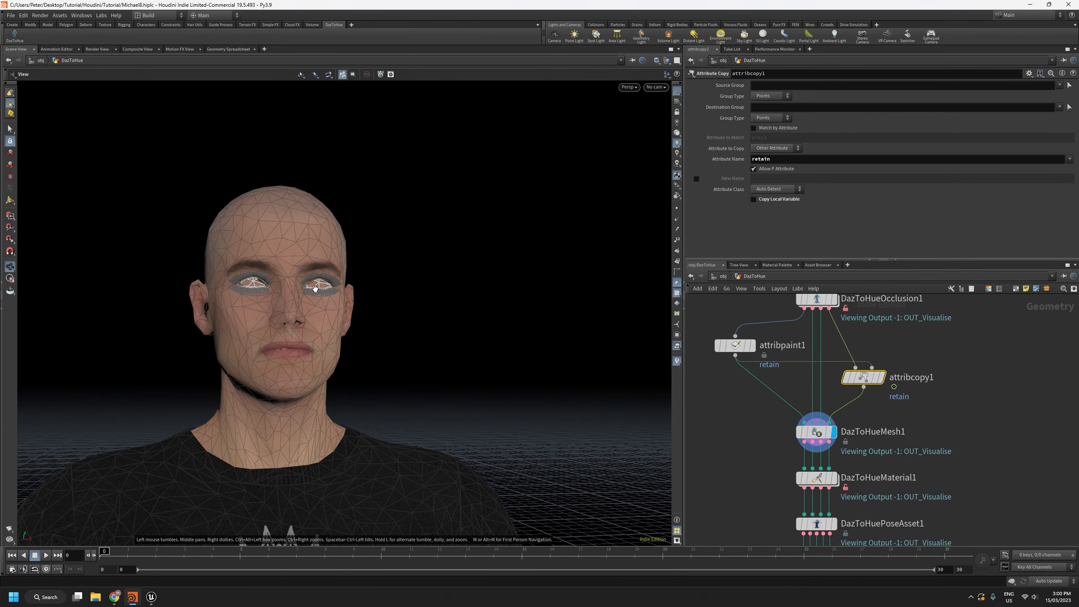
Step: Enable Retain Density By Attribute on DazToHueMesh1 with the retain attribute, and enlarge the parameter area
click(816, 432)
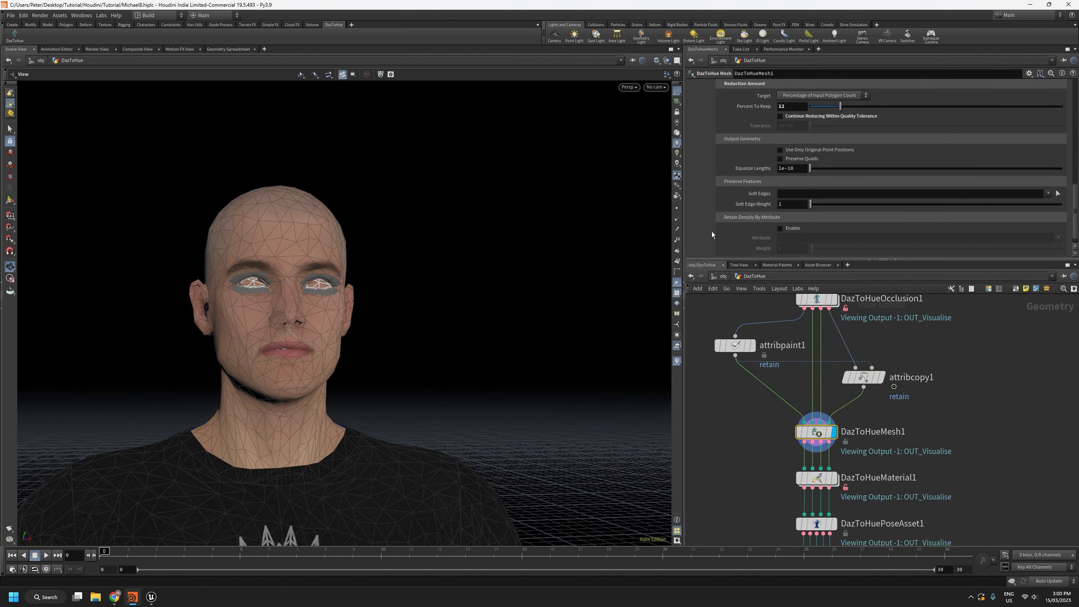
scroll(712, 234, down, 1)
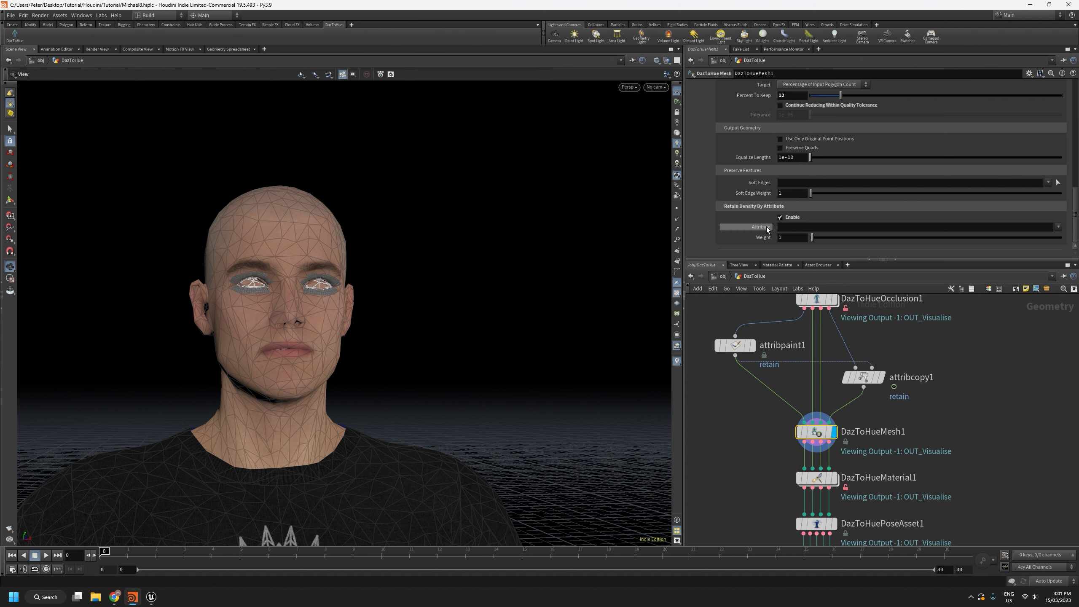
click(1058, 227)
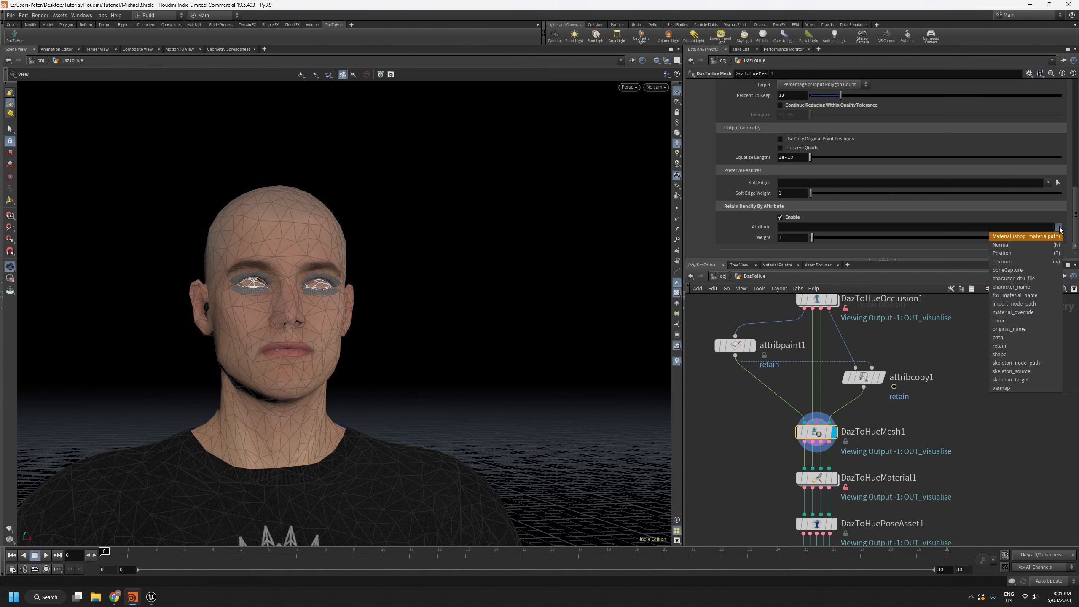
click(1001, 346)
drag(333, 379, 236, 368)
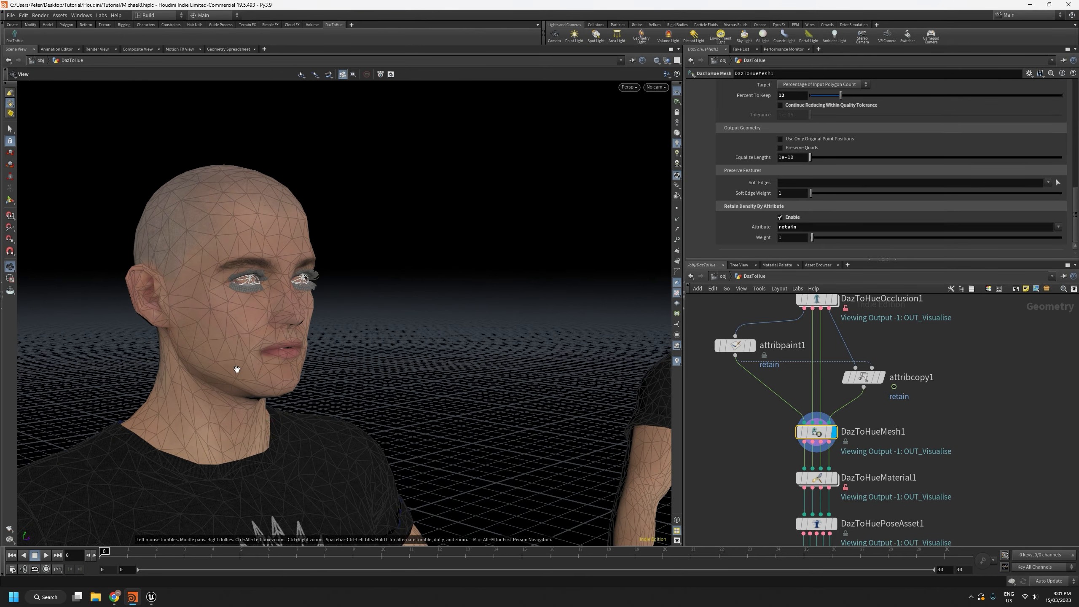
right_drag(236, 368, 226, 244)
drag(268, 353, 330, 345)
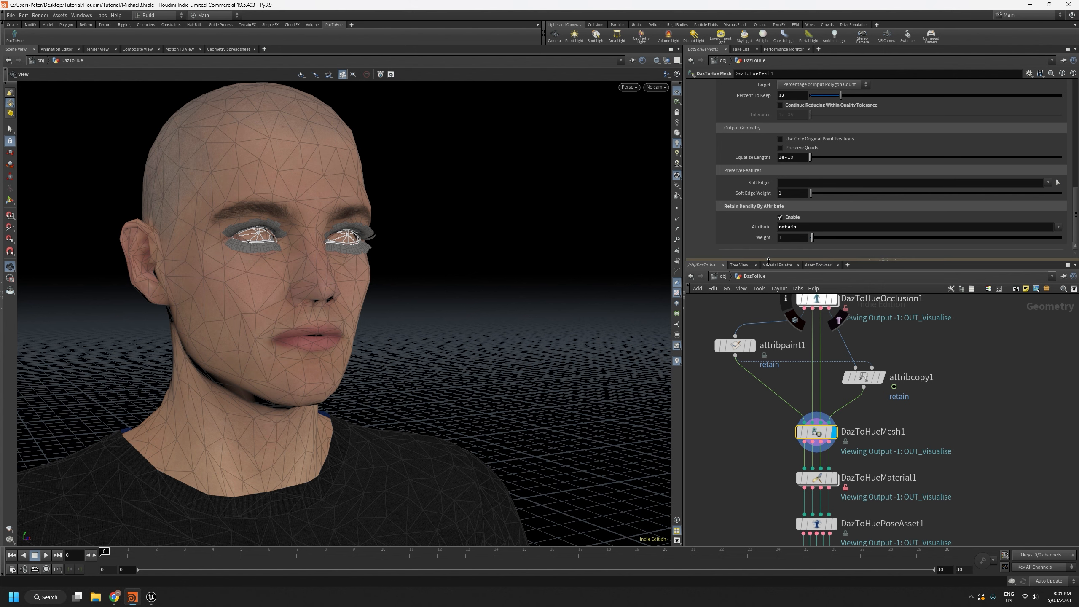
drag(768, 260, 768, 352)
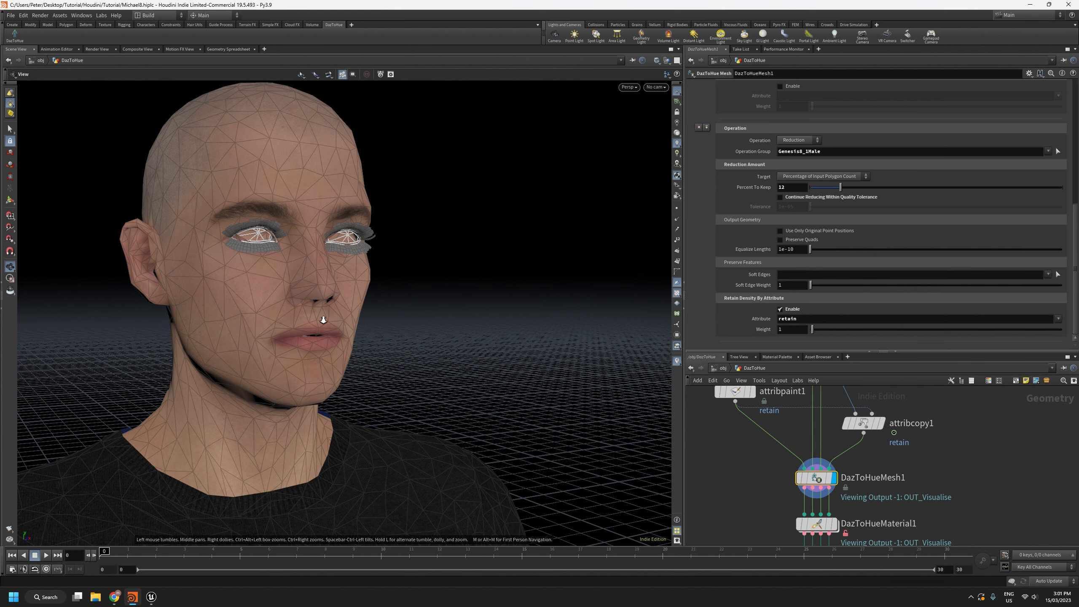
Step: Set the retain density Weight to 4 and check the eyes, nose, lips and ear mesh
drag(324, 320, 304, 357)
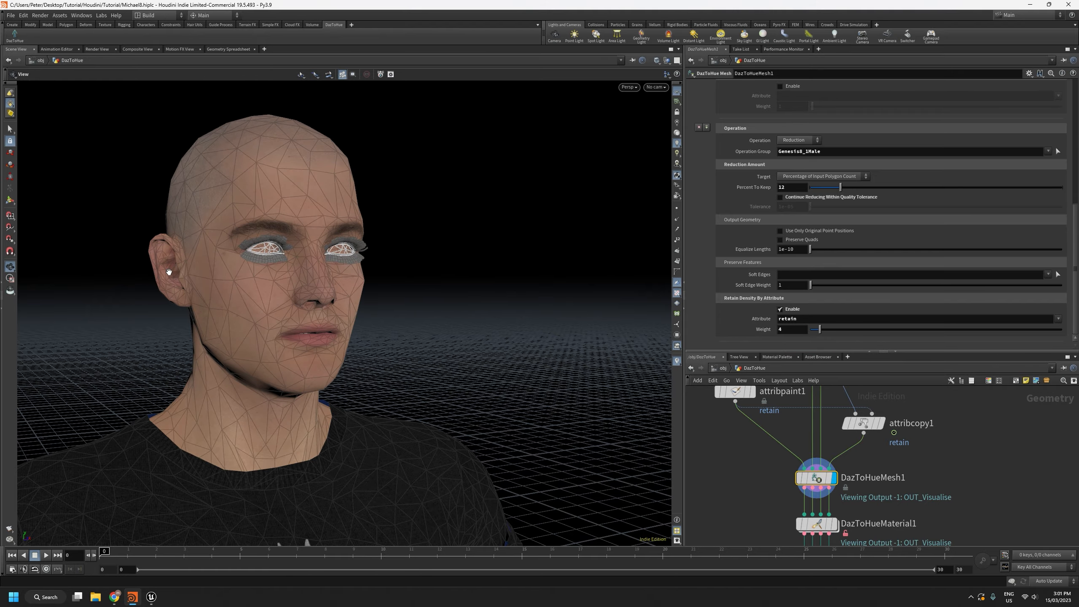
mouse_move(279, 327)
mouse_down()
mouse_move(289, 332)
mouse_move(183, 325)
mouse_move(357, 335)
mouse_move(272, 332)
mouse_up()
right_drag(271, 331, 289, 251)
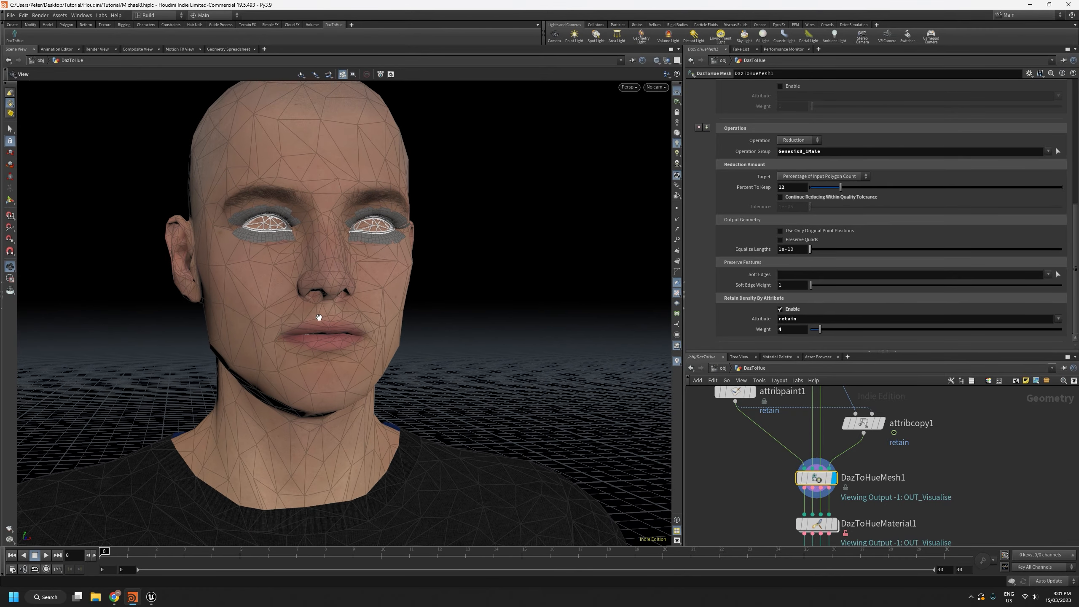
mouse_move(319, 318)
mouse_down()
mouse_move(353, 306)
mouse_move(337, 301)
mouse_move(399, 315)
mouse_move(414, 303)
mouse_move(472, 325)
mouse_move(342, 306)
mouse_move(188, 301)
mouse_move(375, 308)
mouse_move(317, 336)
mouse_up()
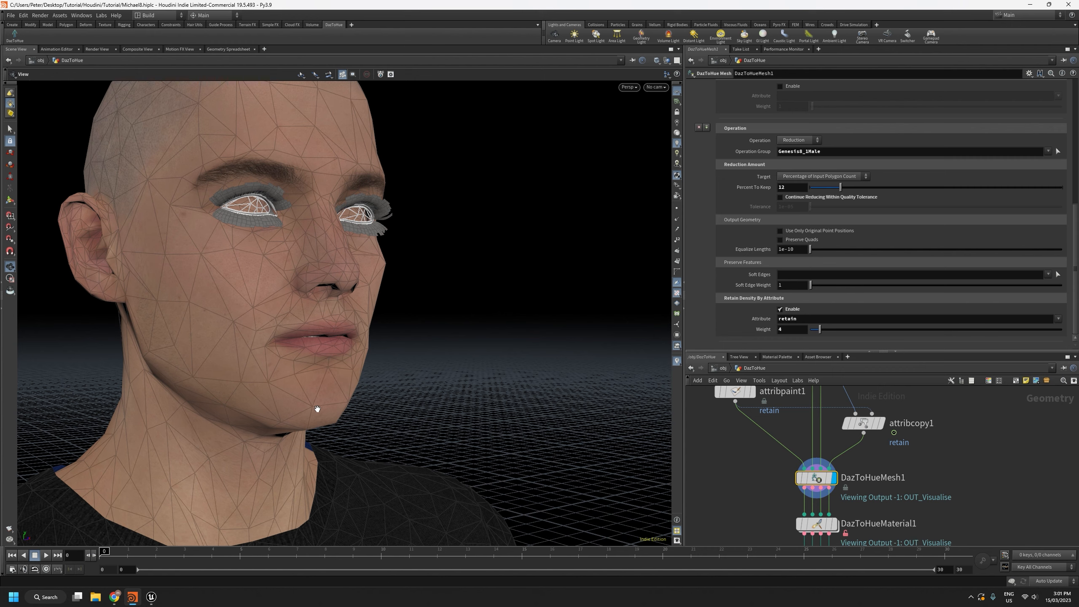
mouse_move(341, 378)
mouse_down()
mouse_move(357, 385)
mouse_move(319, 386)
mouse_move(341, 374)
mouse_up()
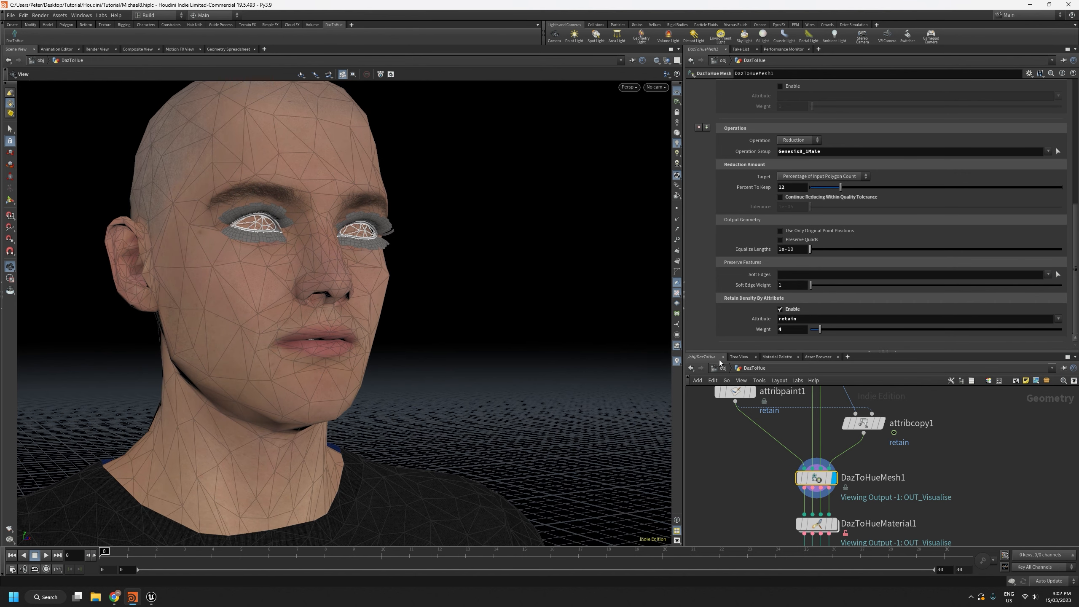
Step: Set the retain density Weight to 8 and inspect the face mesh
text(8)
key(Return)
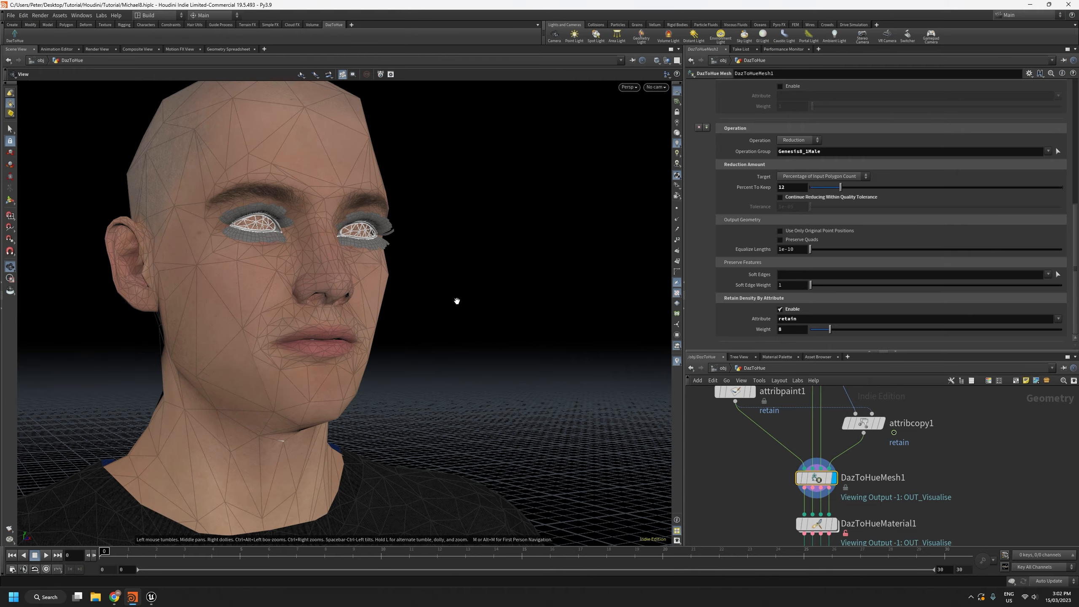
drag(392, 302, 432, 316)
drag(266, 294, 187, 272)
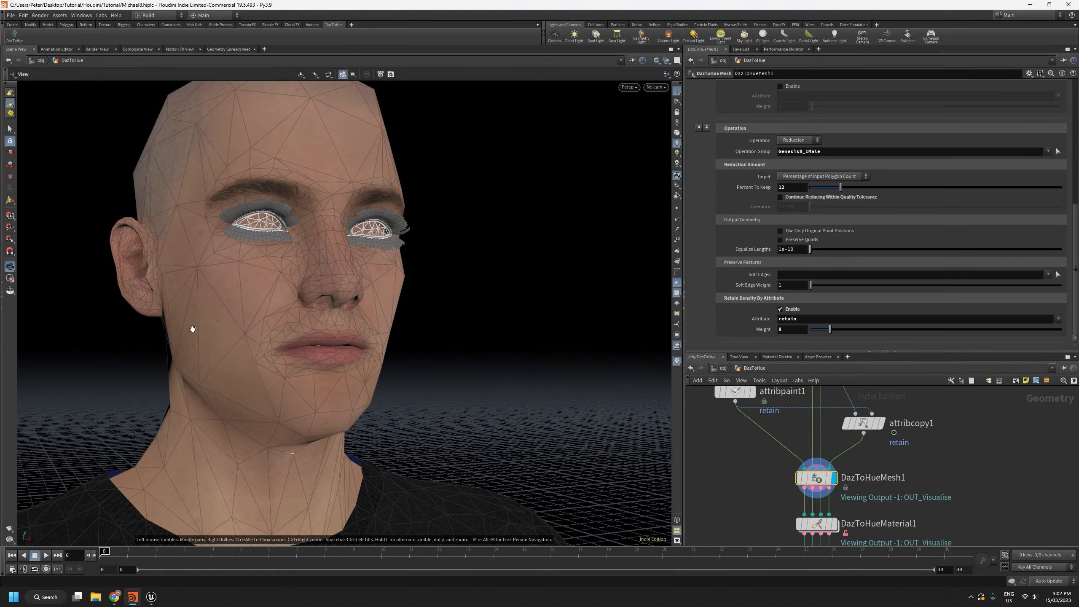
Step: Check the Fbx character's primitive count and set Percent To Keep to 20 for the Genesis8_1Male reduction
right_drag(216, 257, 272, 434)
drag(272, 433, 219, 453)
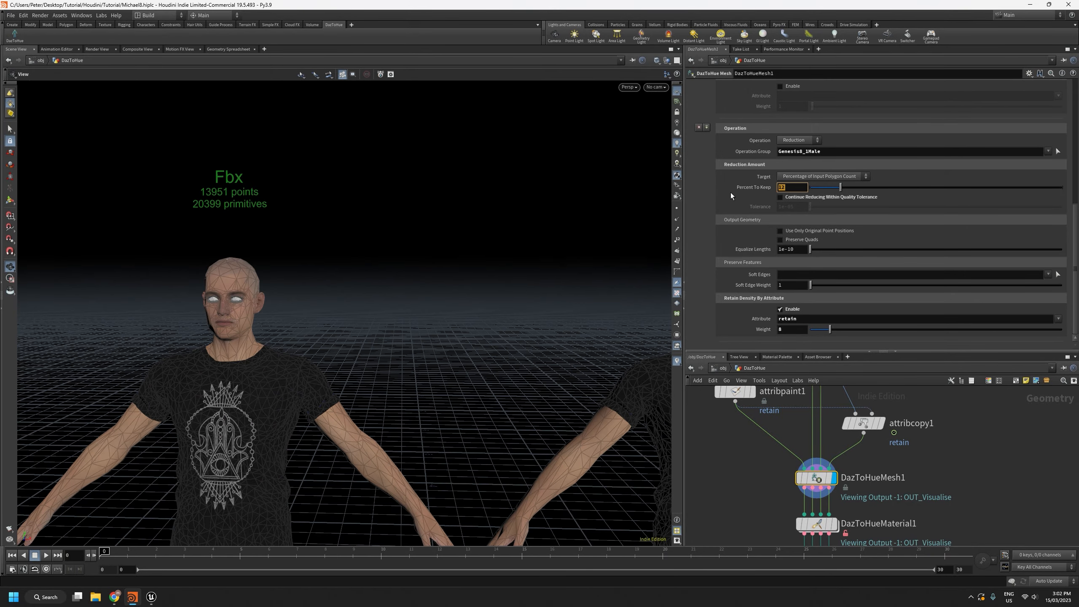
text(20)
key(Return)
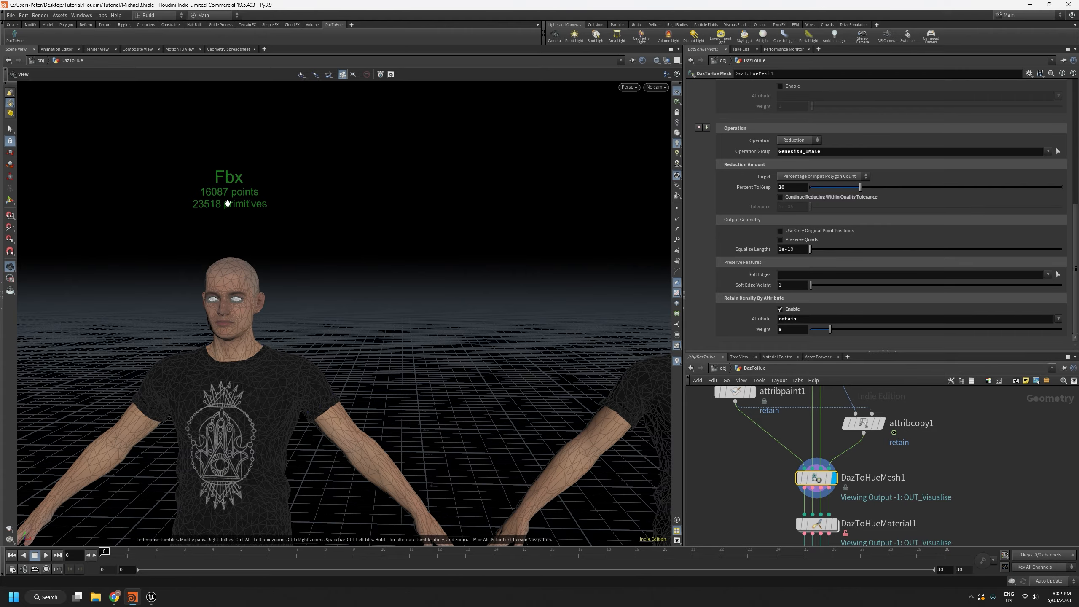
Step: Examine the reduced face and head mesh of the Fbx character from the front and the side
drag(321, 289, 327, 315)
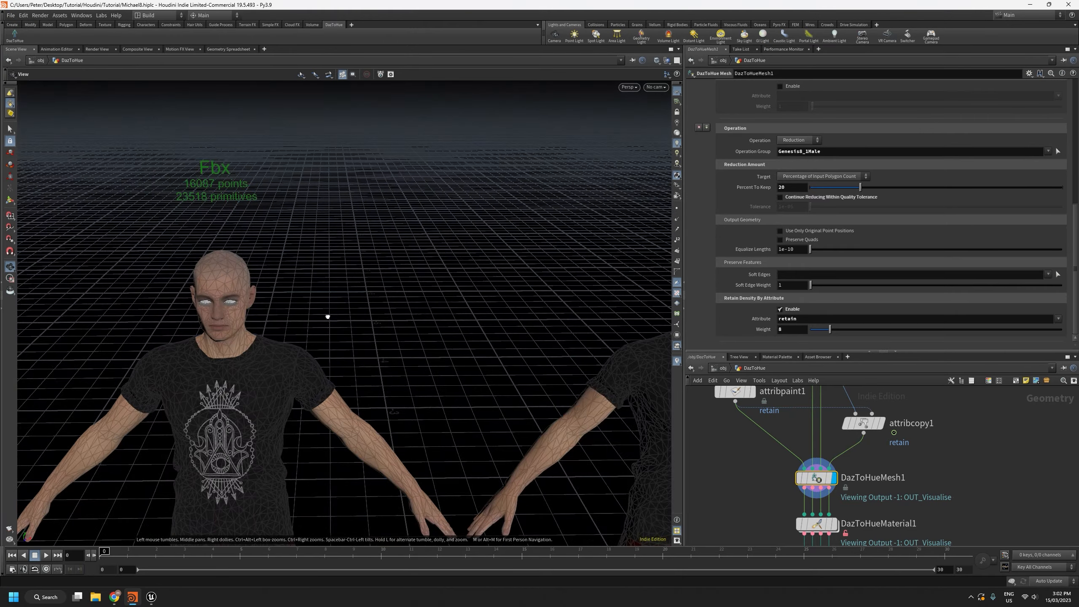
right_drag(198, 382, 223, 159)
drag(224, 159, 241, 325)
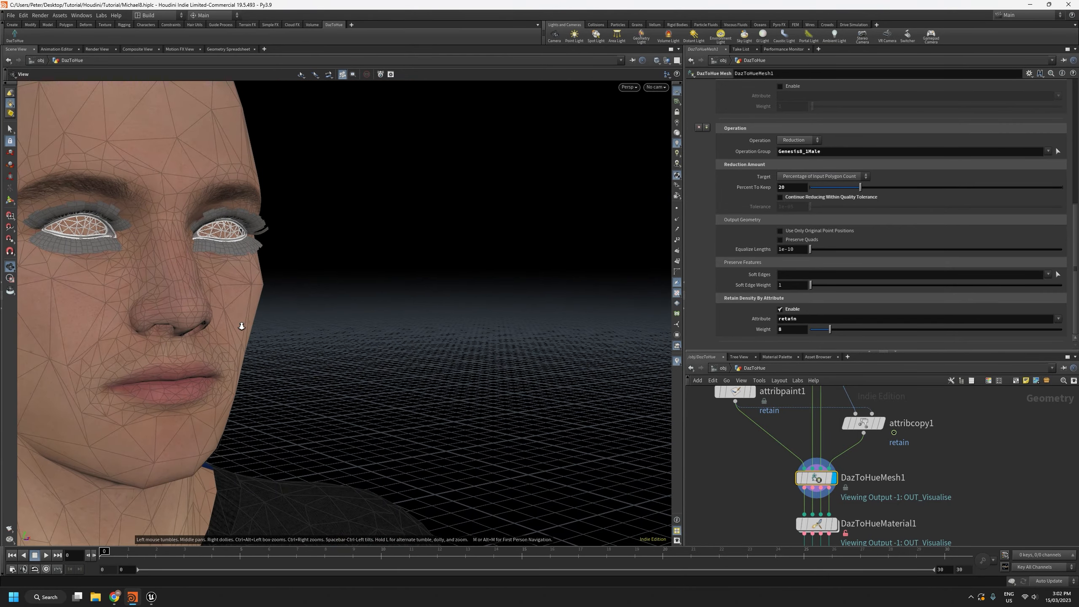
right_drag(241, 326, 214, 375)
drag(214, 375, 272, 374)
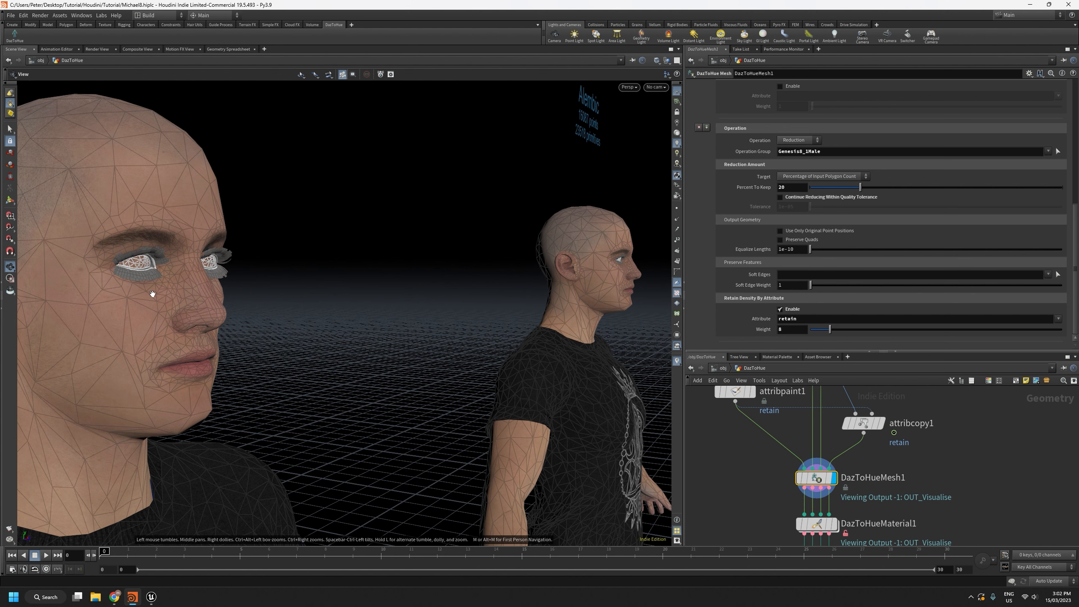
drag(203, 357, 282, 427)
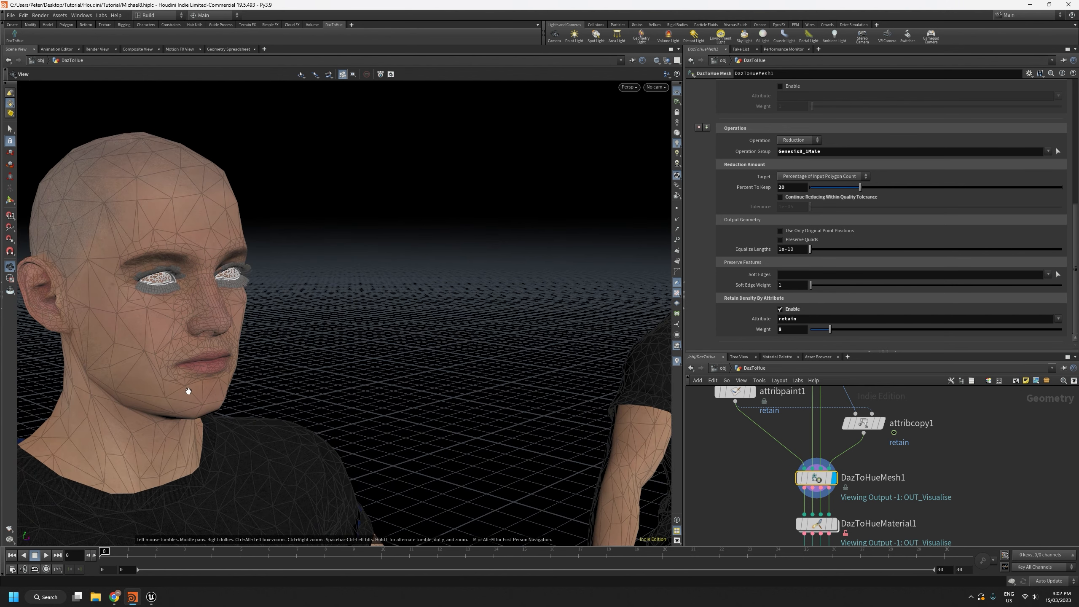
right_drag(188, 391, 396, 603)
middle_drag(351, 400, 330, 336)
right_drag(329, 335, 397, 604)
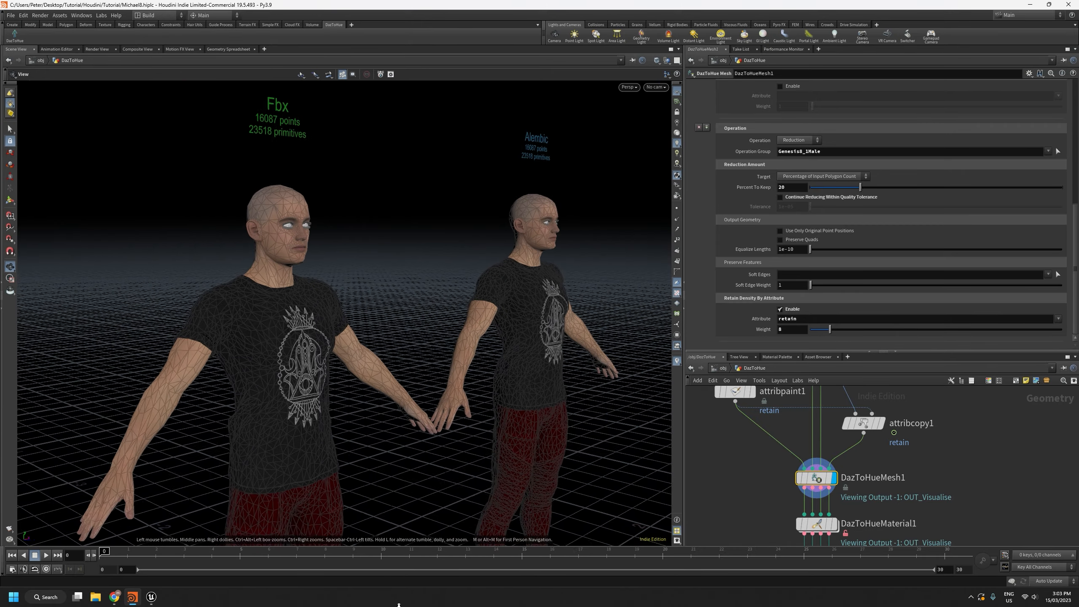
Step: Compare the Fbx and Alembic characters at full height from a distance
drag(342, 300, 289, 371)
right_drag(288, 371, 297, 472)
drag(298, 472, 401, 390)
drag(211, 395, 115, 381)
right_drag(116, 381, 307, 591)
drag(300, 415, 294, 422)
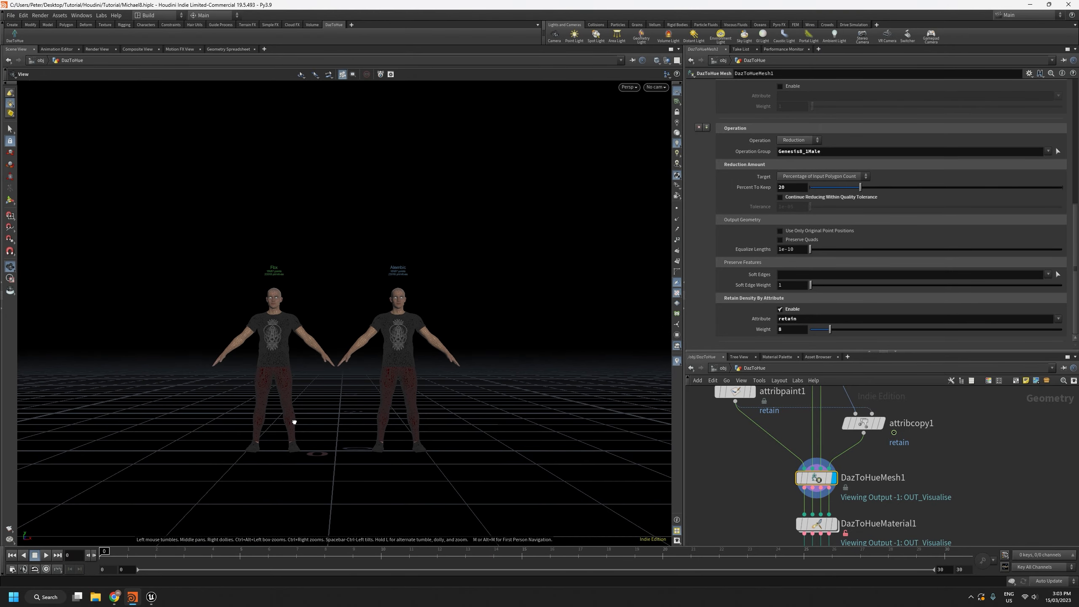
Step: Examine the reduced hand and forearm mesh up close, and return to a view of both full characters
right_drag(281, 398, 284, 128)
drag(305, 351, 316, 388)
right_drag(329, 384, 410, 209)
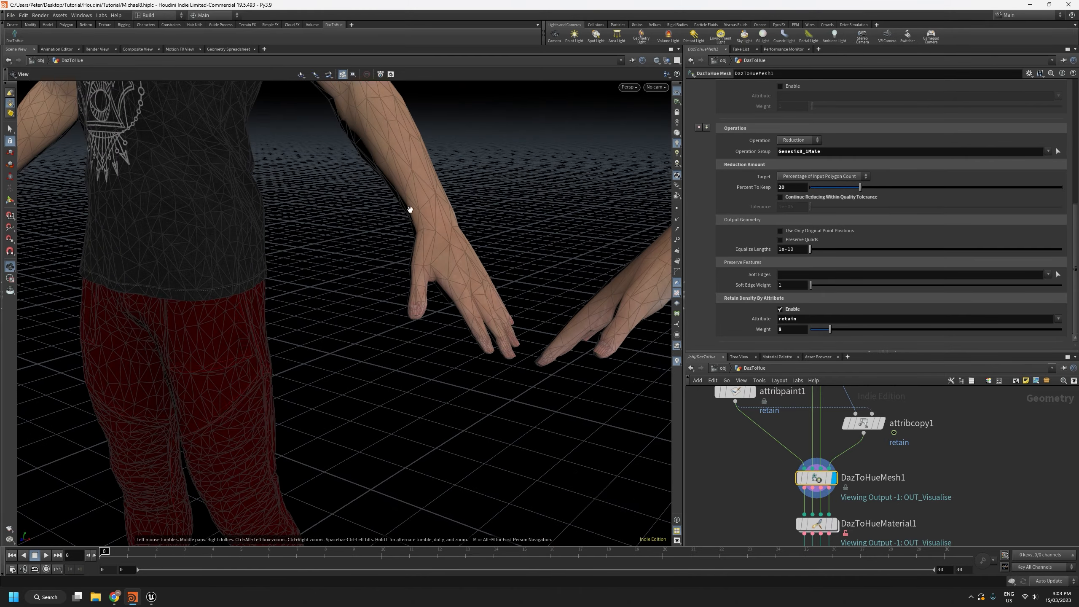
right_drag(437, 300, 425, 186)
drag(446, 388, 419, 297)
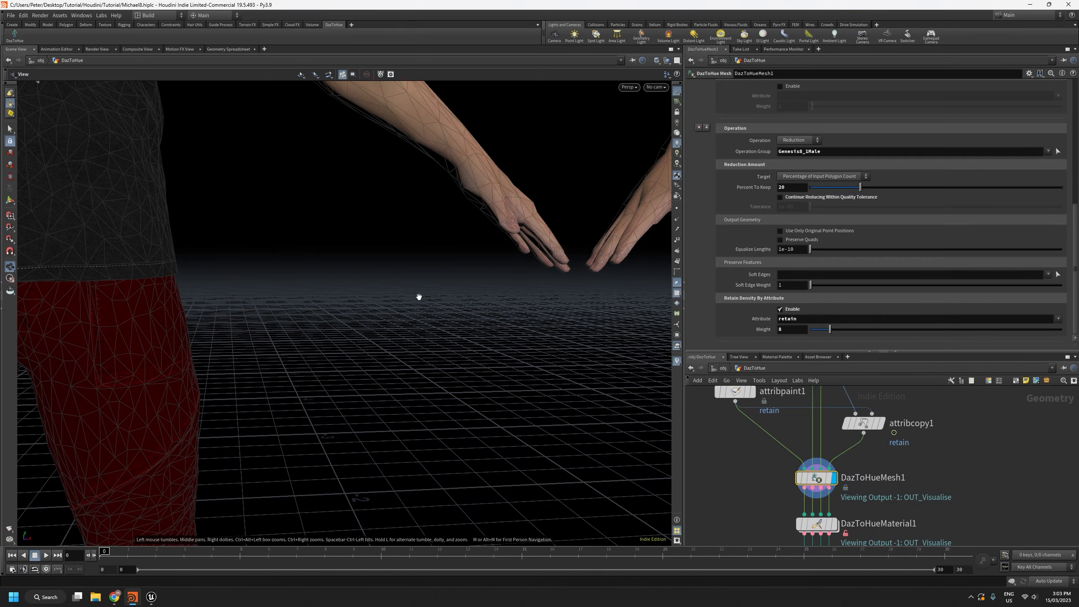
right_drag(419, 297, 300, 284)
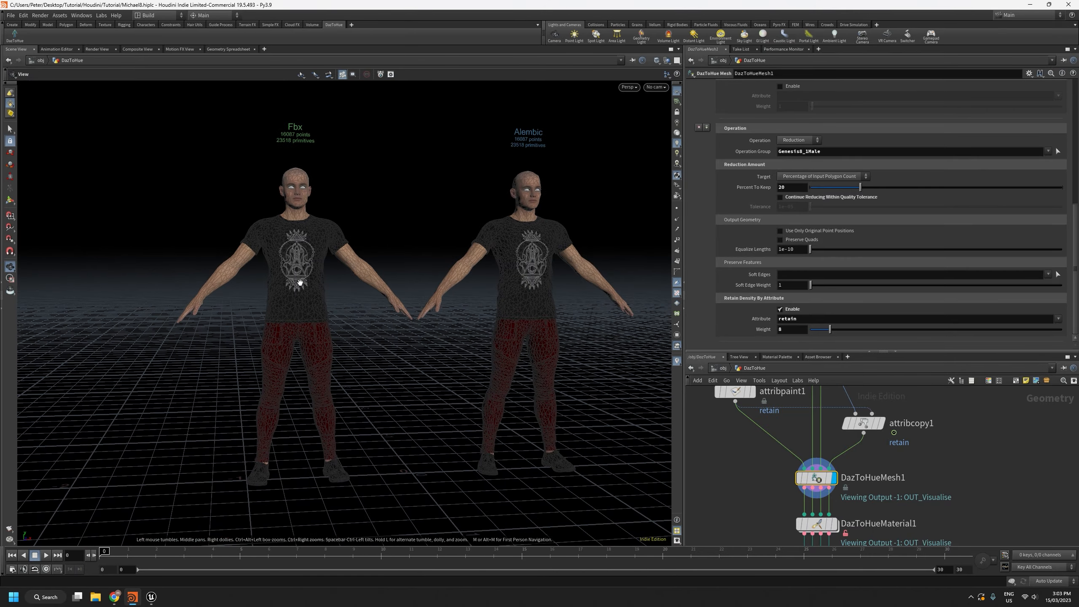
mouse_move(300, 283)
mouse_down()
mouse_move(326, 297)
mouse_move(303, 297)
mouse_up()
middle_drag(388, 315, 324, 325)
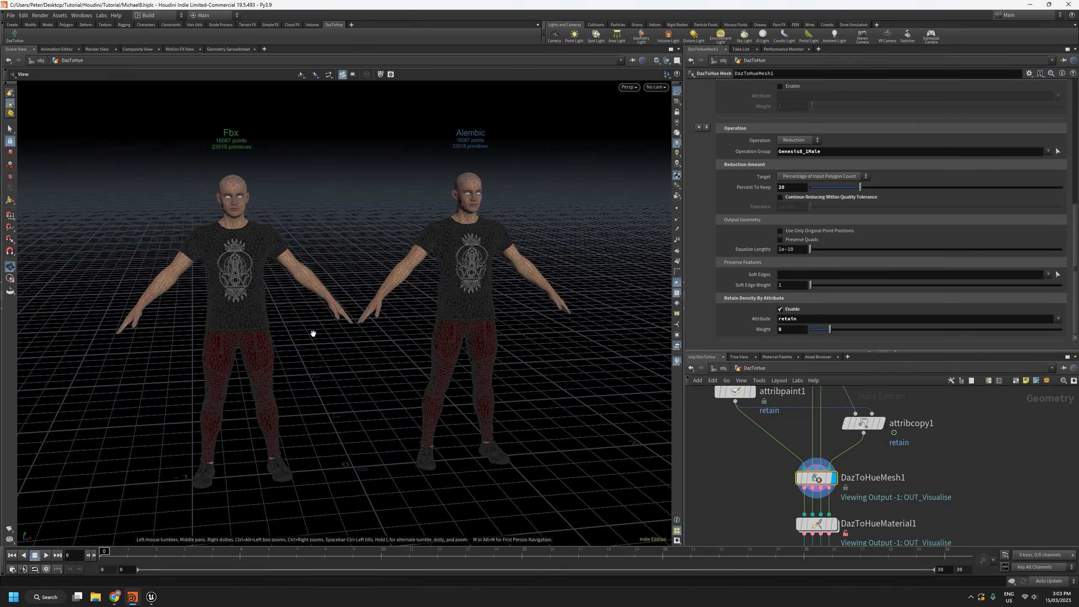
drag(314, 334, 292, 326)
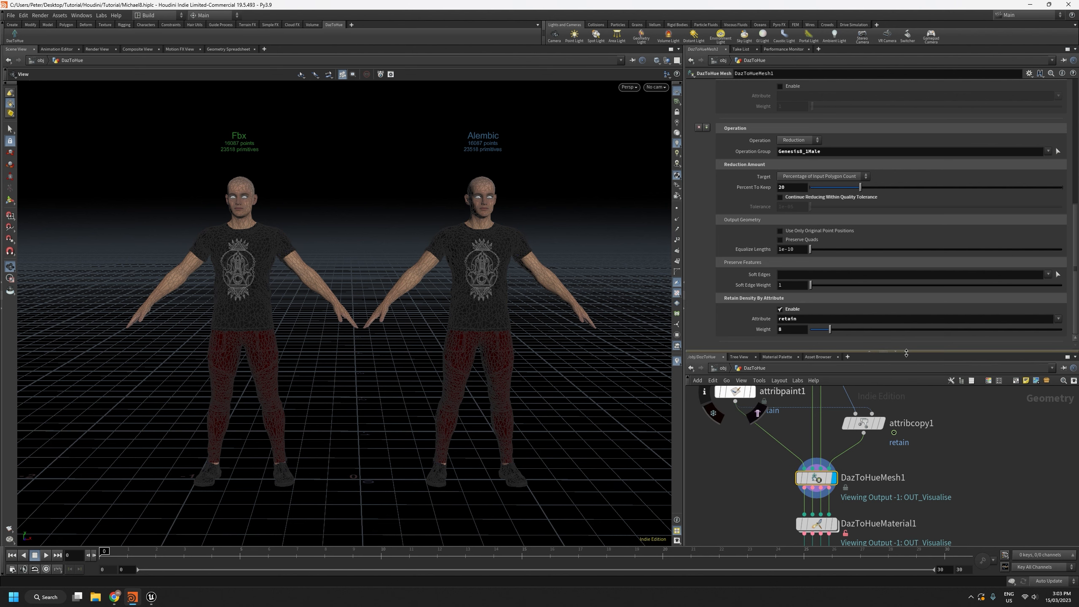
Step: Display and select the DazToHueMaterial1 node, and enlarge the parameter area to show its material slots
drag(906, 353, 909, 192)
click(832, 444)
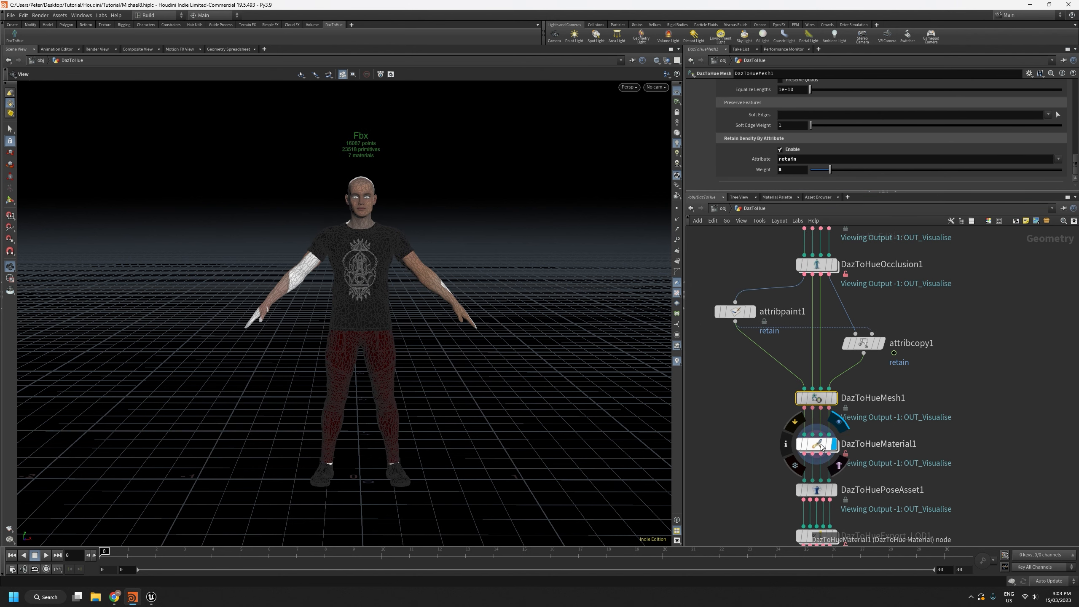
click(819, 446)
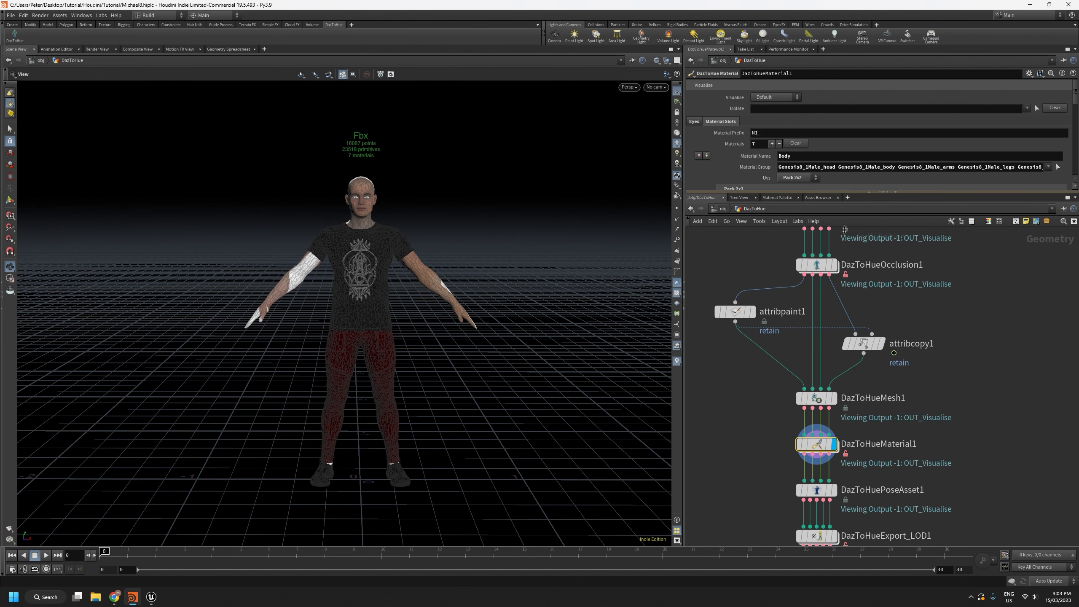
drag(845, 192, 845, 331)
drag(531, 306, 452, 304)
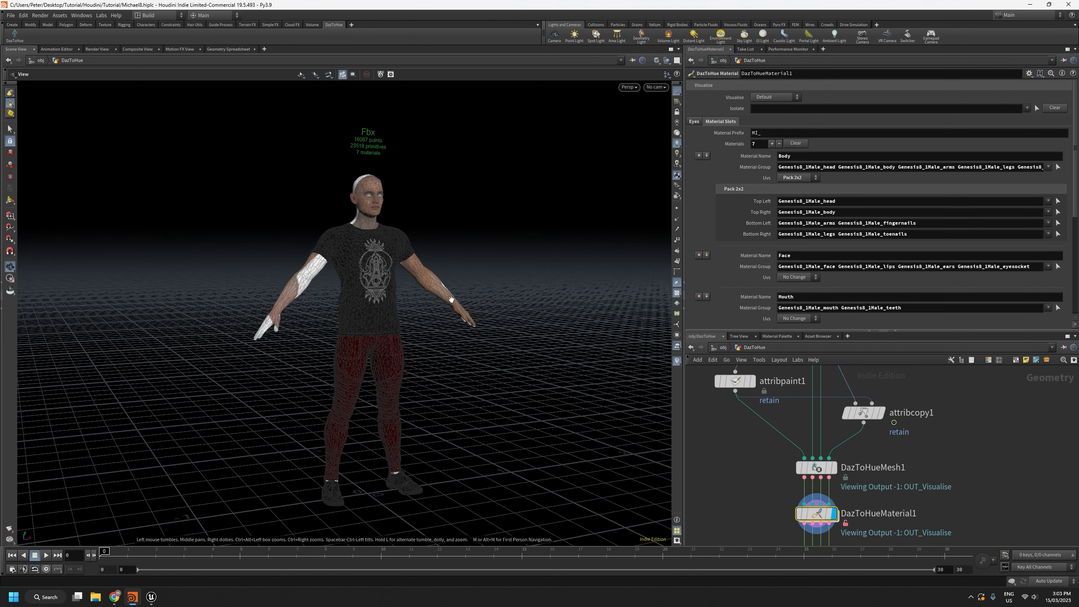
Step: Review the material slots from Body to Clothing and the groups assigned to each
scroll(714, 287, down, 2)
scroll(714, 290, down, 3)
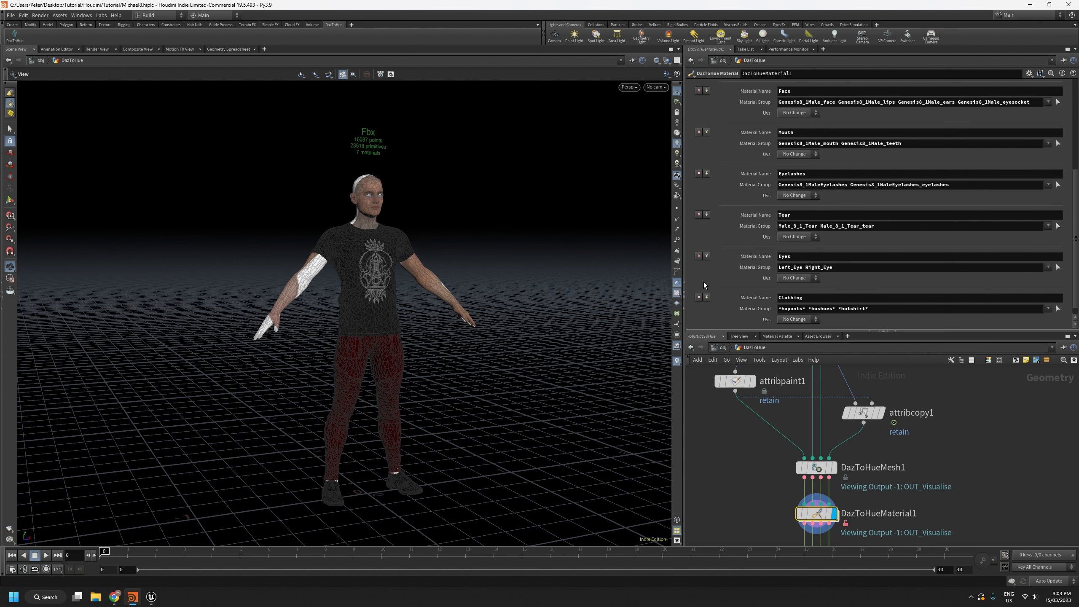
scroll(725, 270, up, 2)
scroll(725, 269, down, 1)
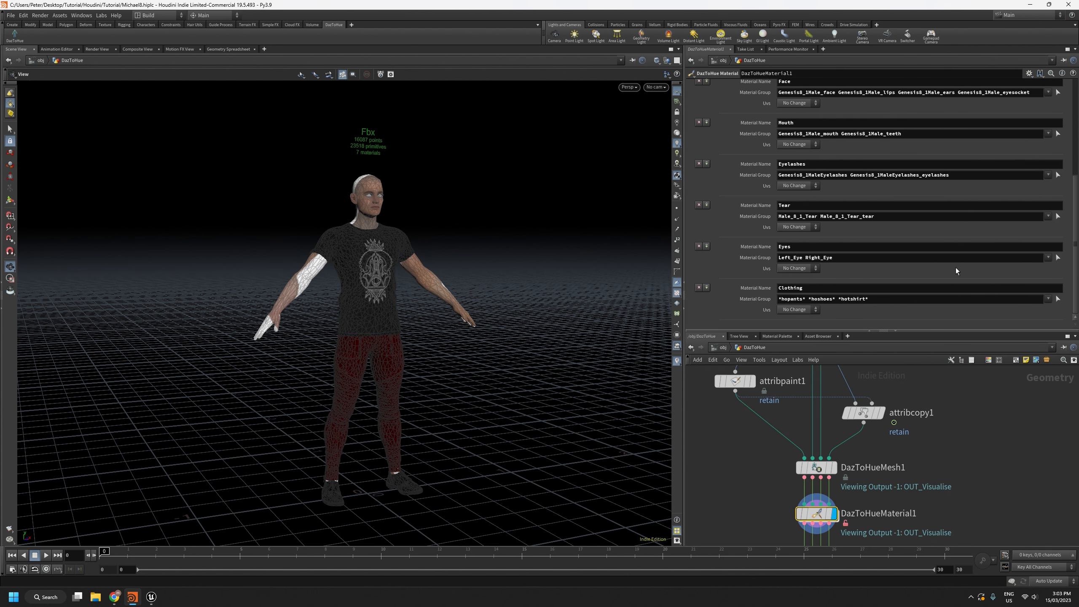
scroll(956, 267, up, 4)
scroll(943, 197, down, 4)
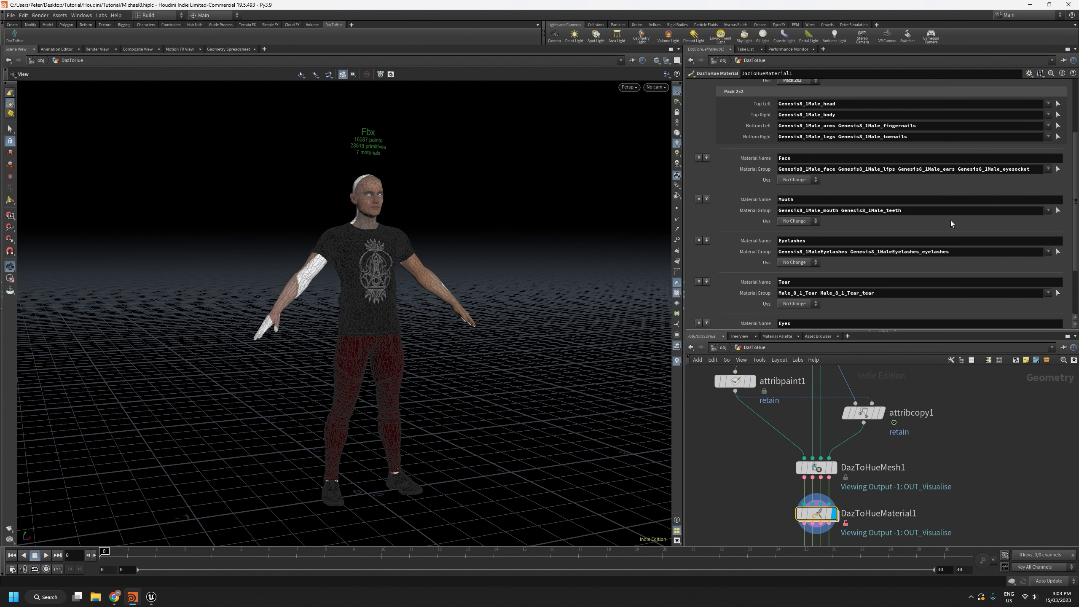
scroll(948, 237, up, 5)
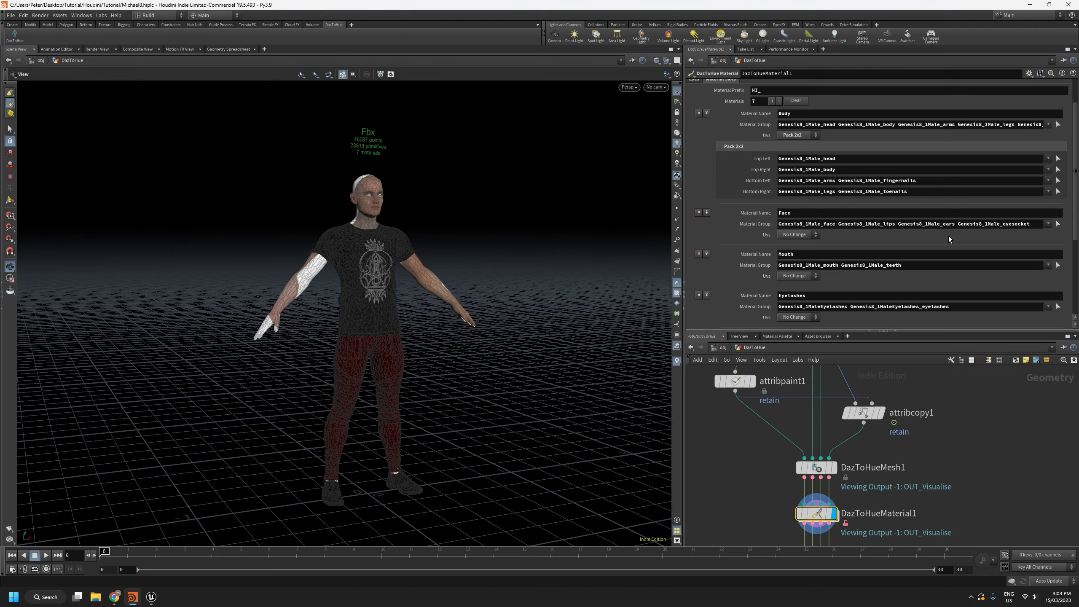
scroll(367, 283, up, 4)
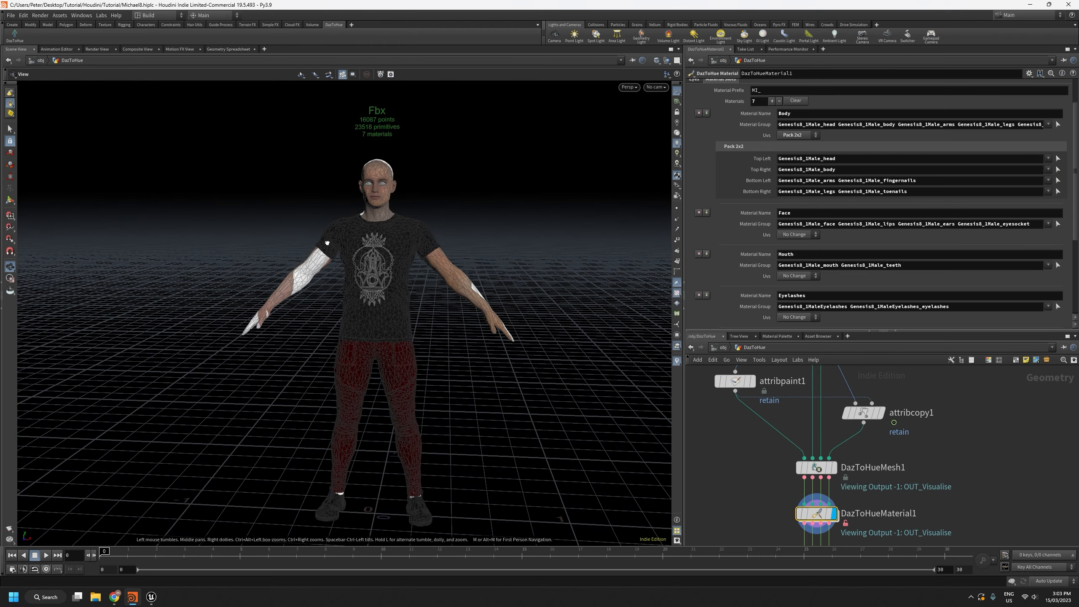
middle_drag(327, 243, 290, 260)
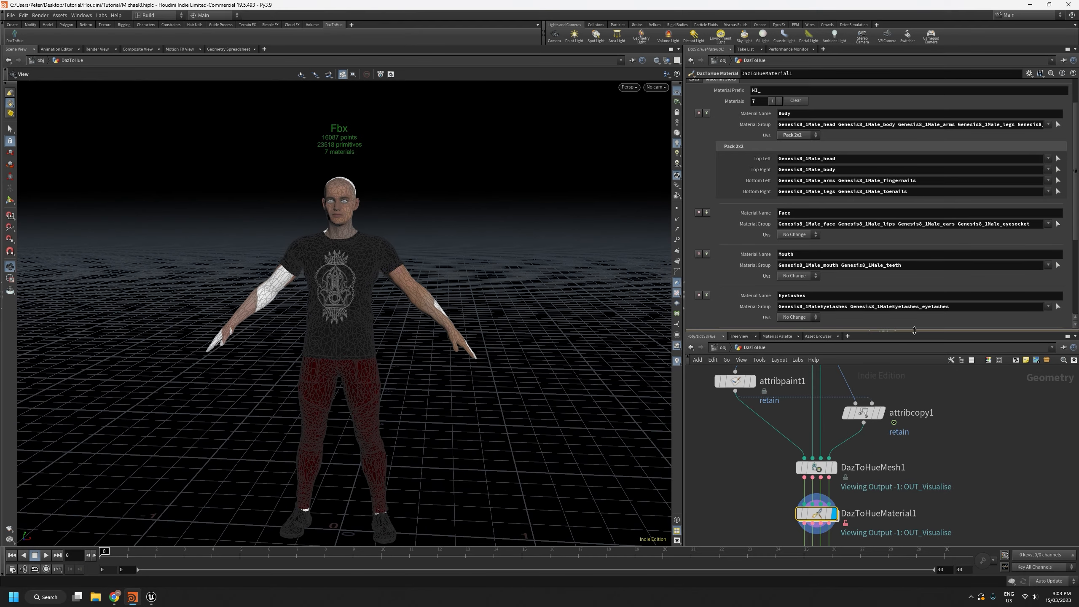
Step: Recheck the Pack 2x2 Body settings and the remaining material groups against the whole character
drag(914, 330, 912, 385)
scroll(910, 341, down, 3)
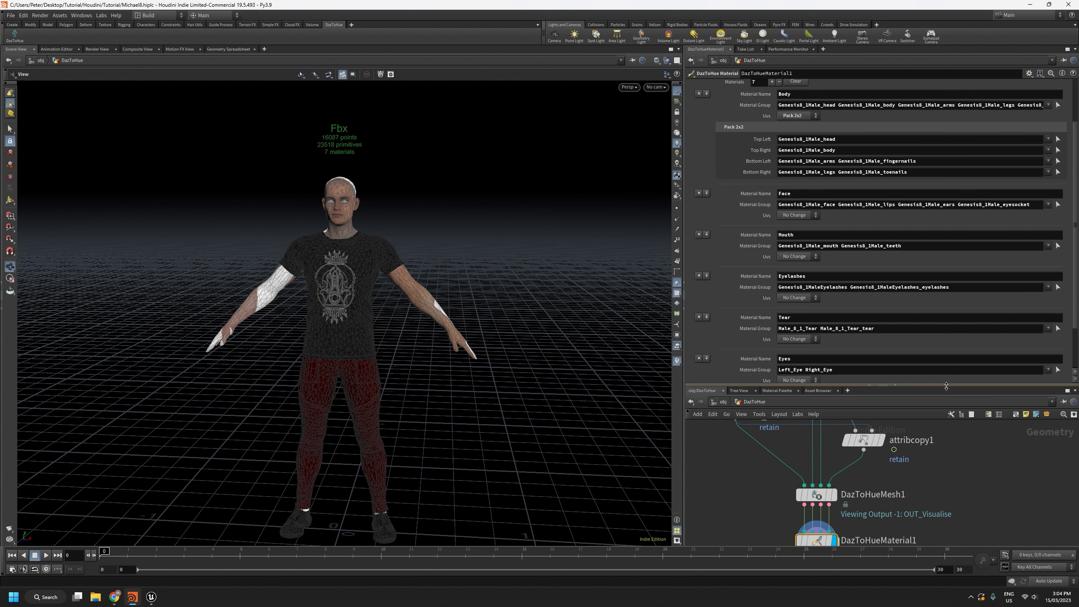
drag(946, 385, 954, 297)
scroll(894, 203, down, 3)
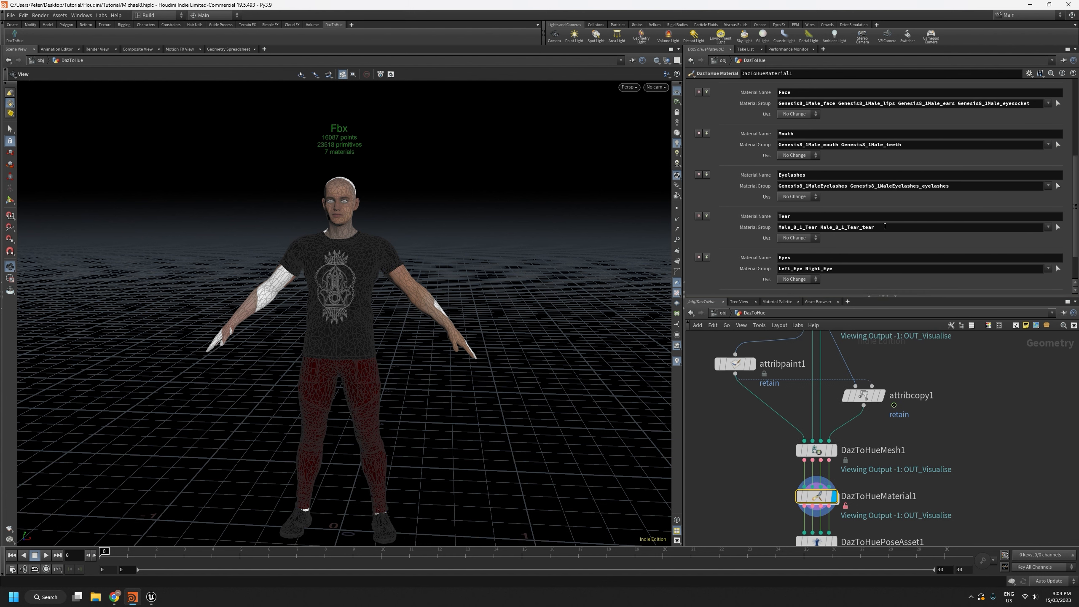
scroll(885, 227, up, 7)
scroll(430, 388, down, 2)
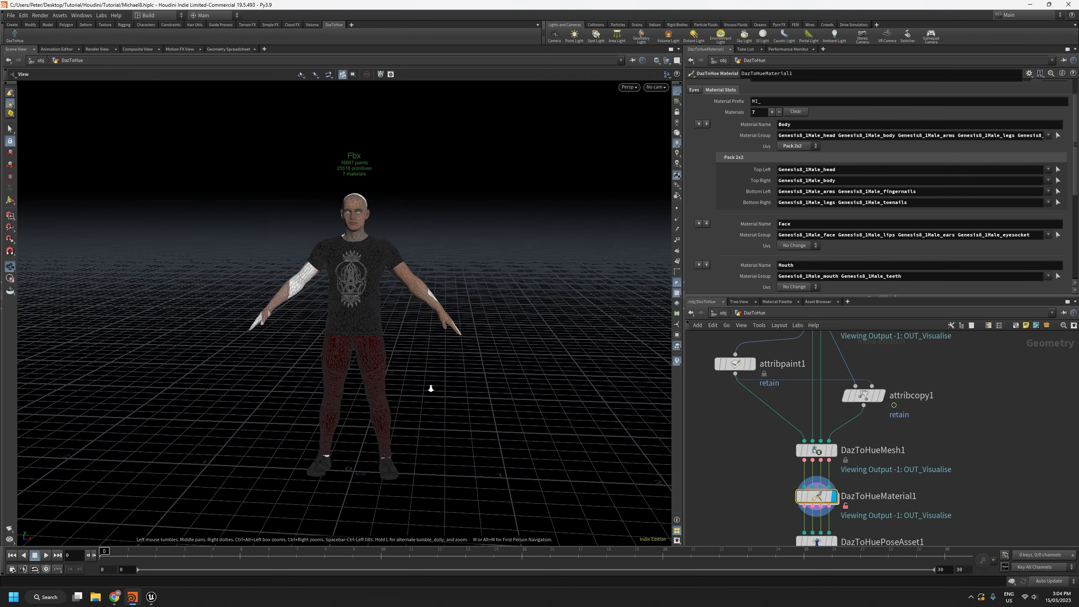
scroll(431, 388, down, 3)
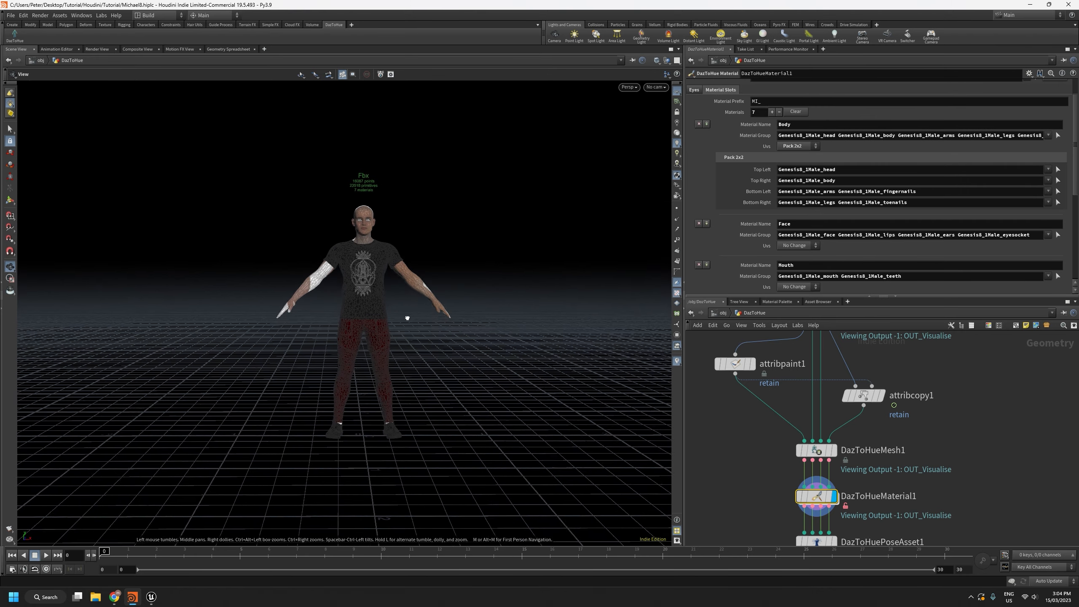
drag(407, 317, 413, 324)
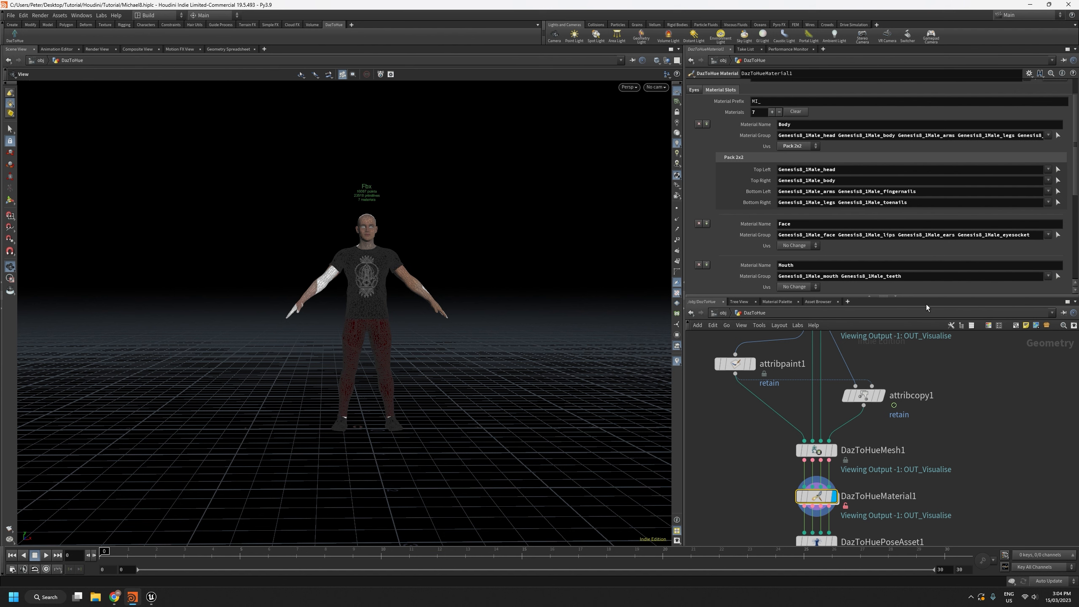
Step: Display DazToHuePoseAsset1 and review its Joint Corrective Morphs groups
drag(929, 296, 932, 254)
middle_drag(956, 429, 946, 362)
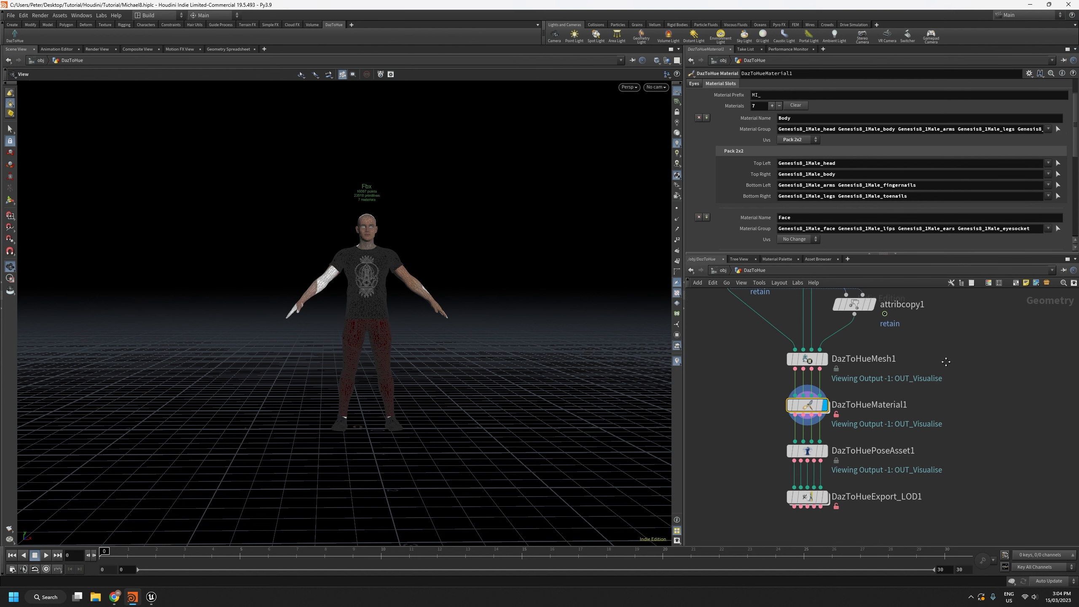
click(822, 451)
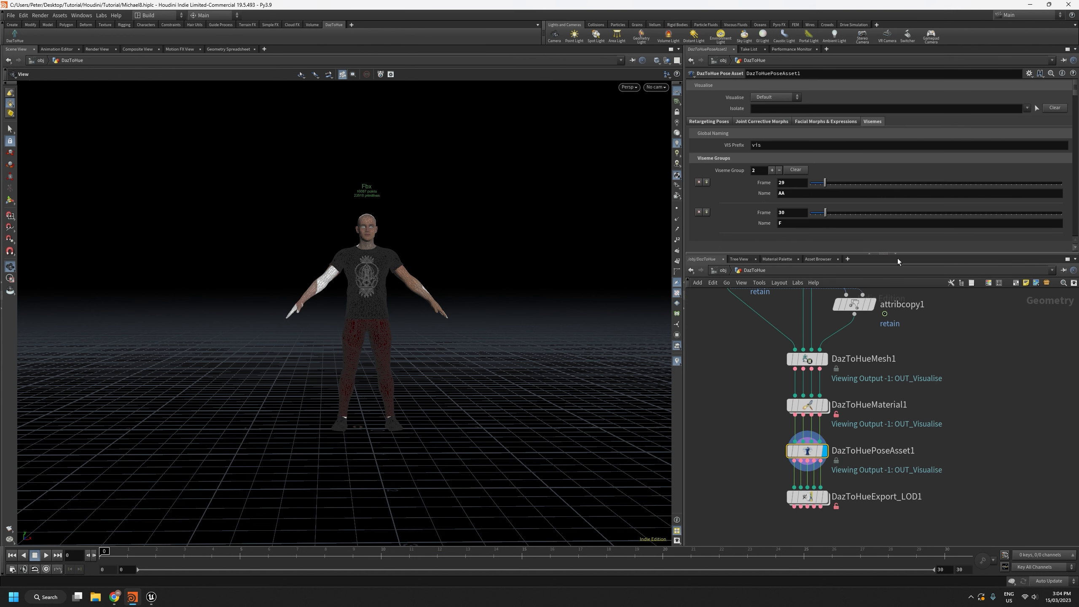
drag(912, 255, 913, 332)
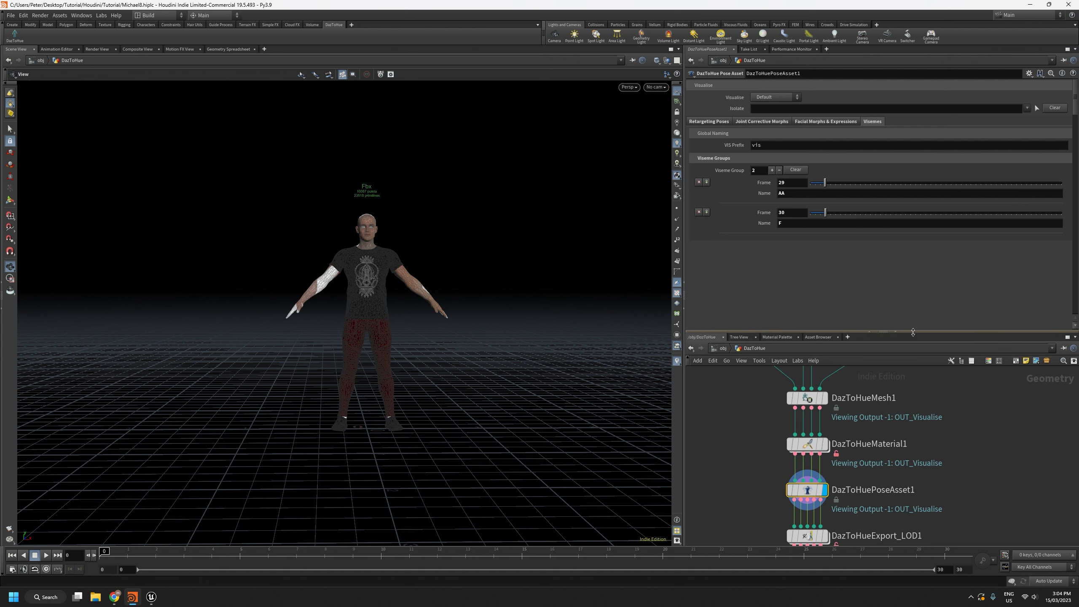
click(767, 122)
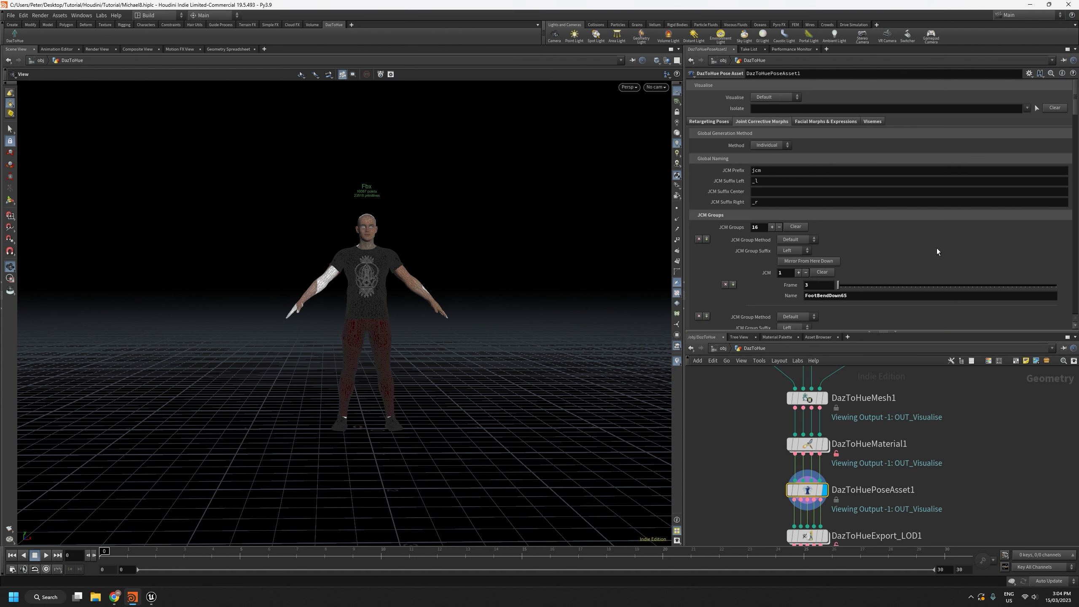
scroll(936, 248, down, 2)
scroll(936, 248, down, 3)
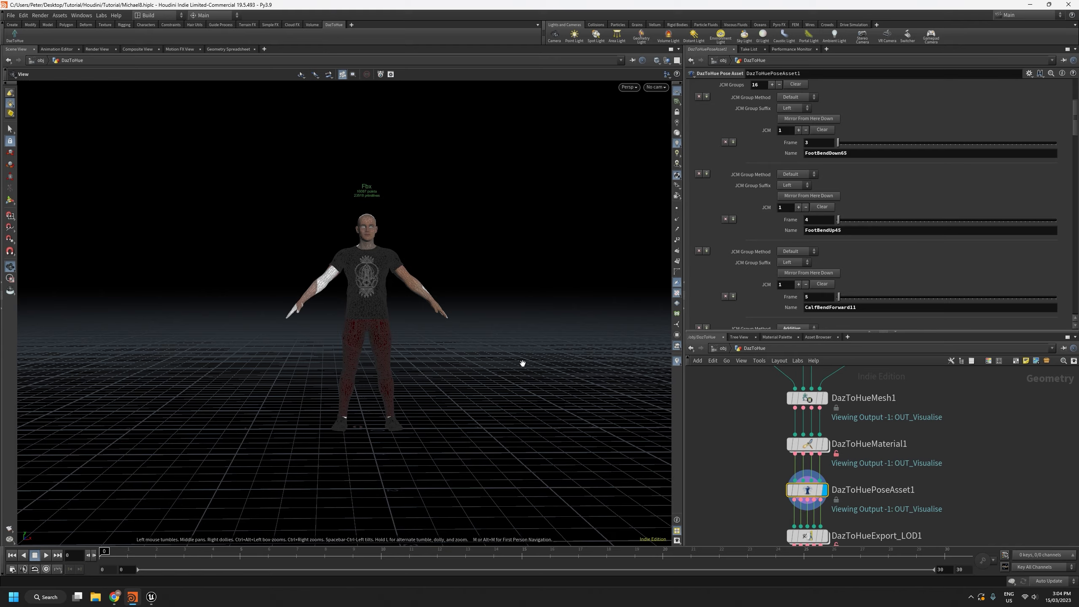
Step: Inspect the character's forearm and hand mesh up close with the pose asset node displayed
drag(520, 363, 418, 421)
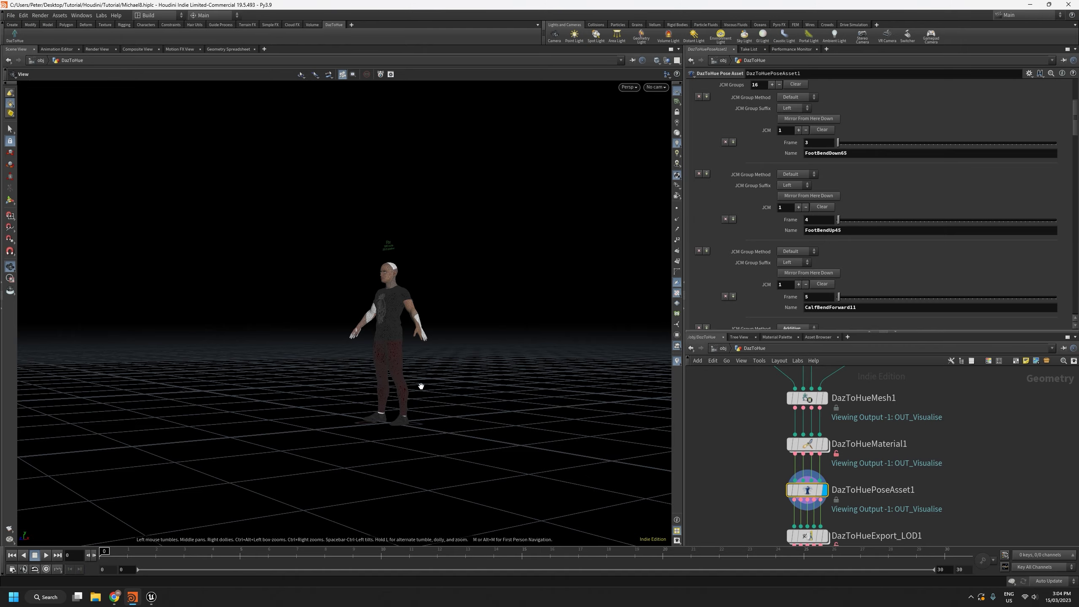
scroll(404, 374, up, 6)
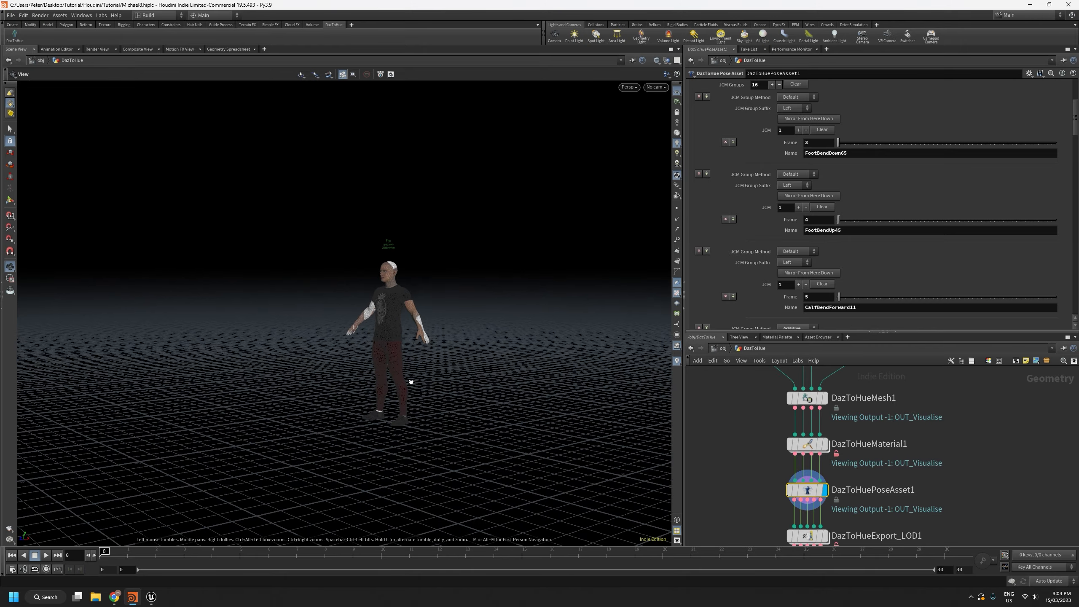
scroll(399, 340, up, 3)
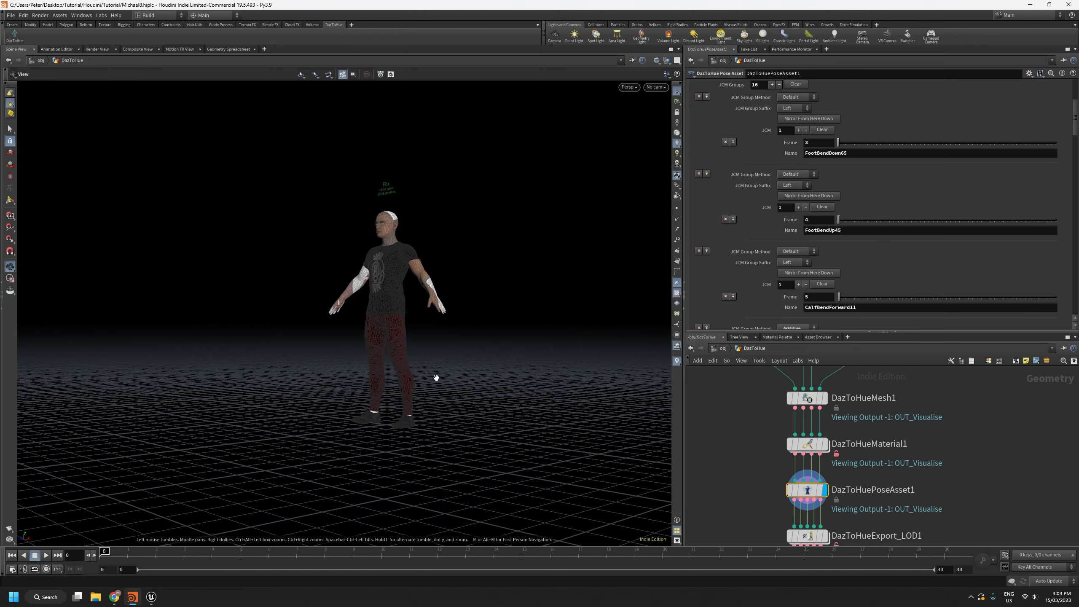
scroll(467, 353, up, 5)
scroll(412, 273, up, 8)
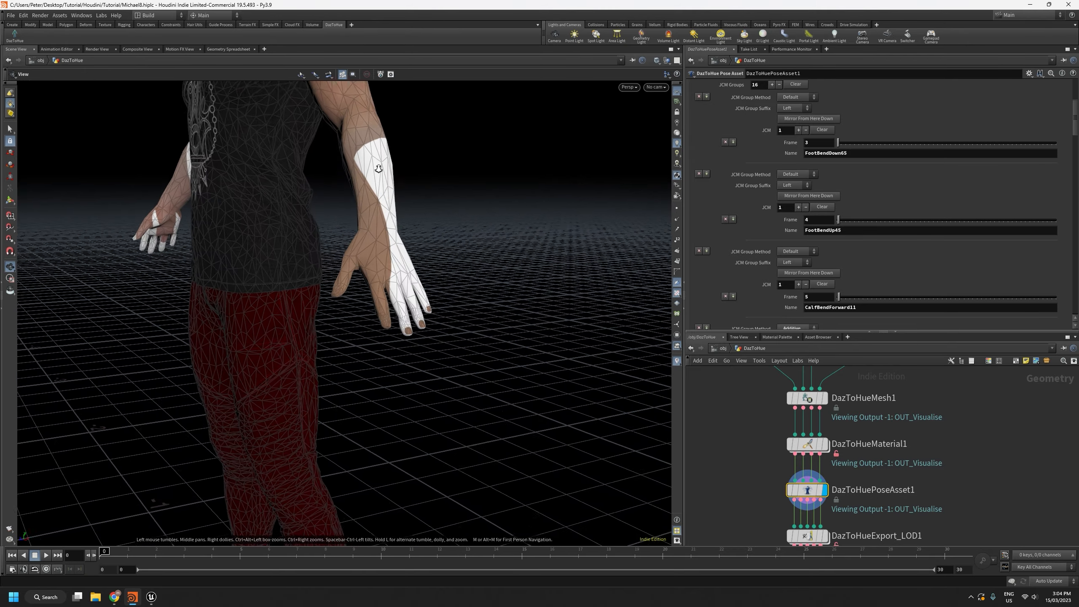
drag(369, 123, 433, 291)
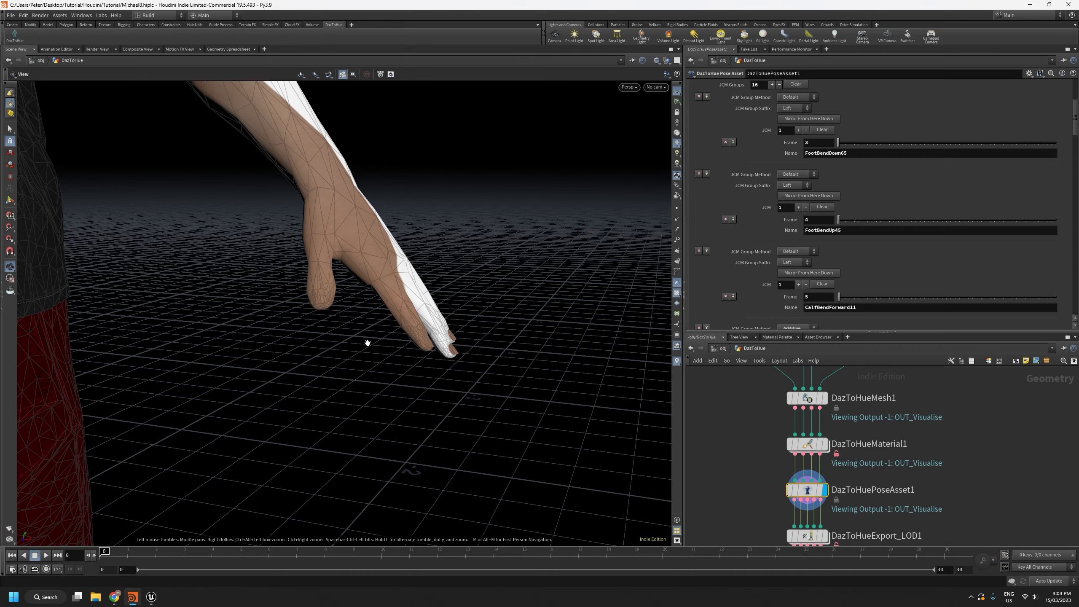
Step: Display the DazToHueExport_LOD1 node below the pose asset, with the whole character framed
scroll(467, 341, down, 10)
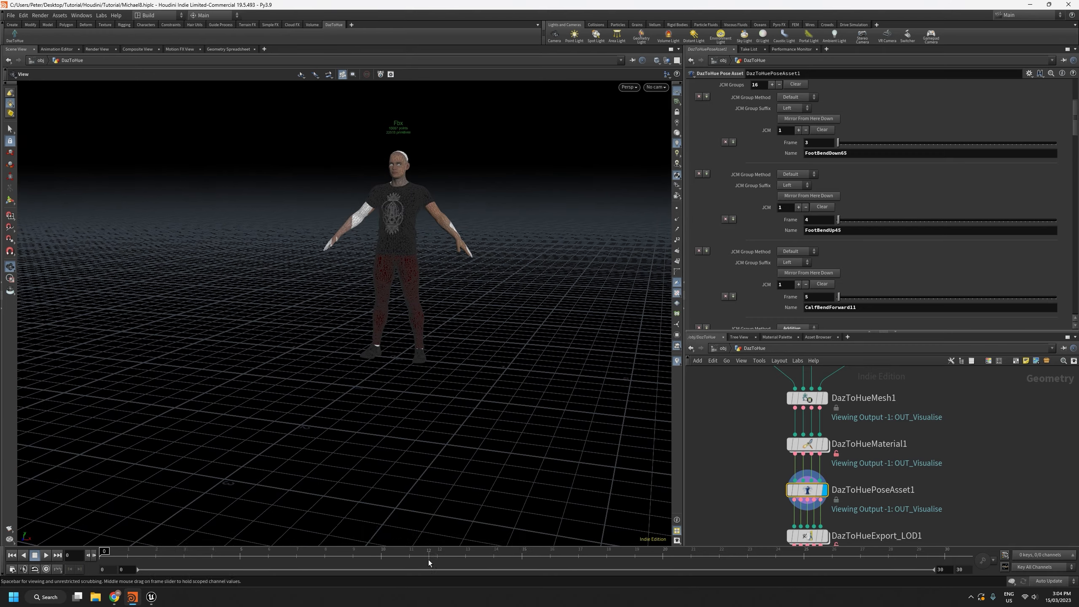
drag(475, 363, 397, 314)
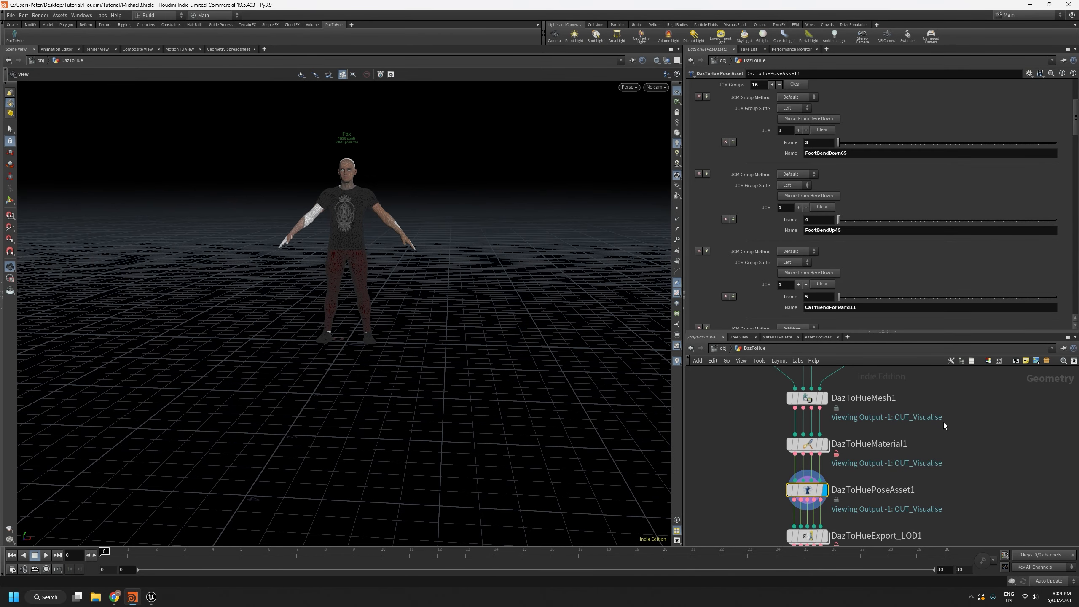
drag(518, 319, 402, 200)
middle_drag(409, 209, 415, 285)
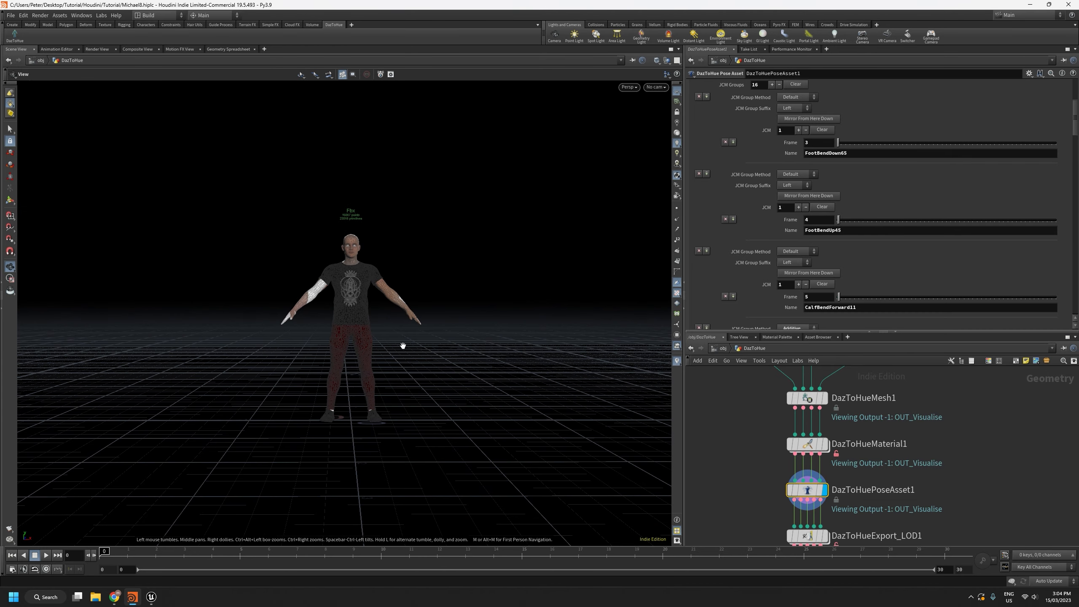
middle_drag(967, 484, 960, 437)
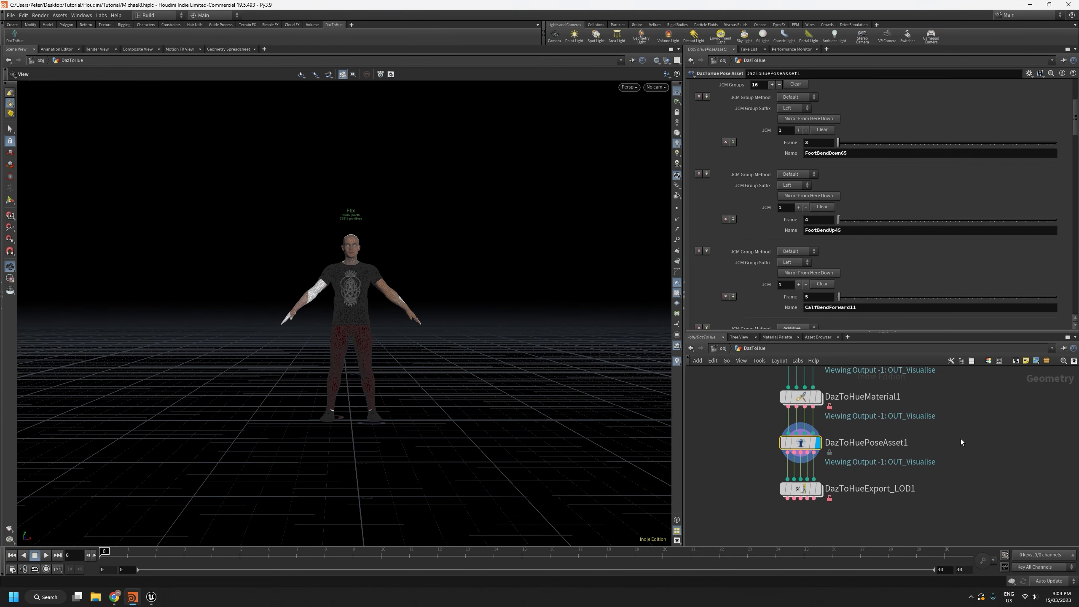
click(816, 489)
drag(376, 351, 382, 309)
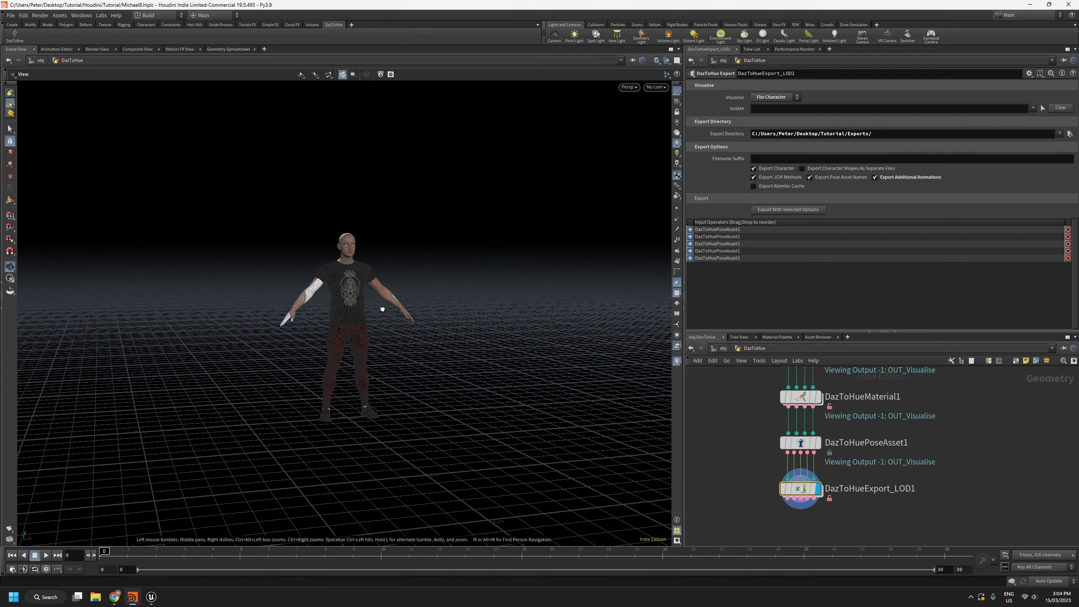
right_drag(332, 330, 335, 166)
drag(335, 166, 326, 268)
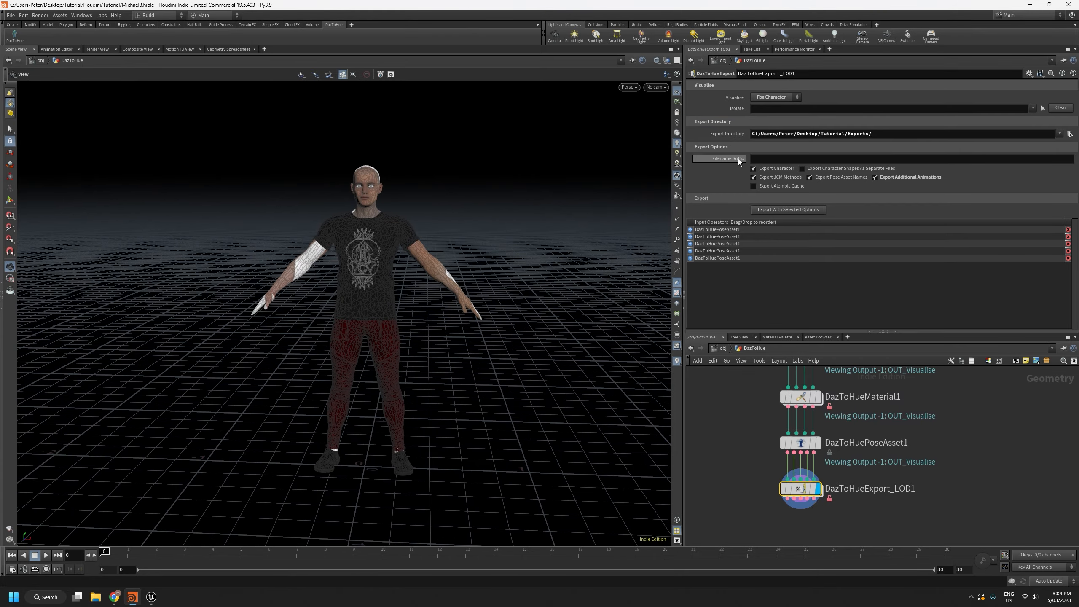
Step: Set the filename suffix of DazToHueExport_LOD1 to _LOD1
click(773, 157)
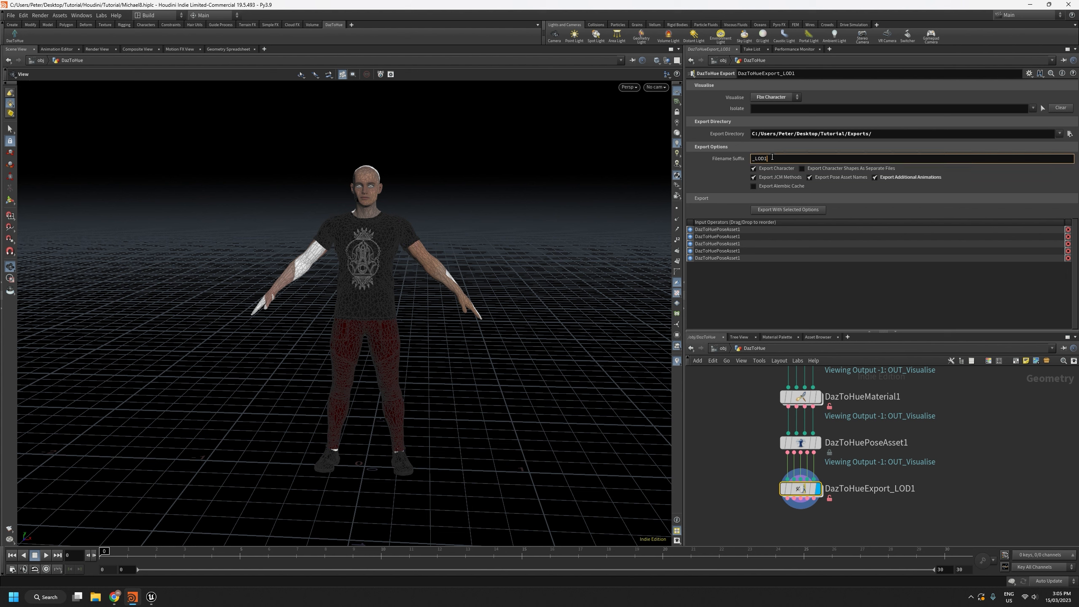
key(Return)
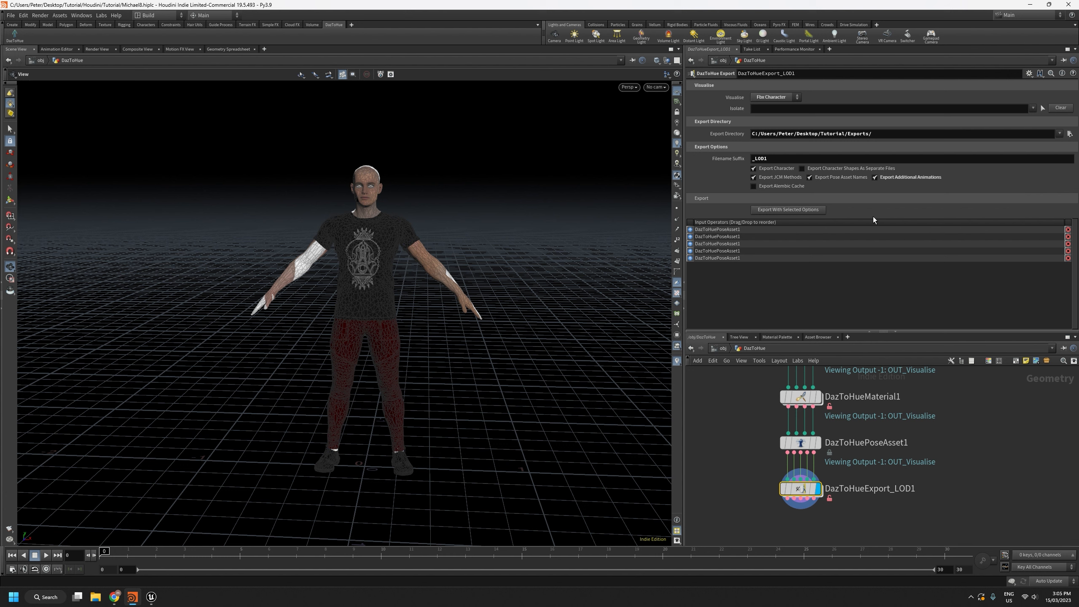
drag(850, 332, 850, 356)
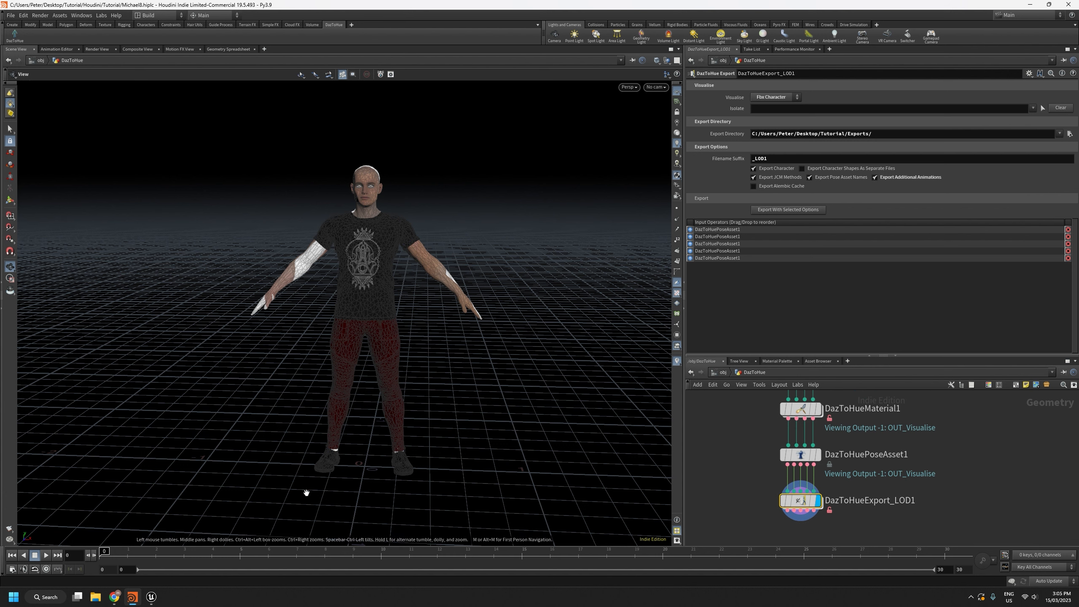
Step: Check the existing exported files in the Desktop > Tutorial > Exports folder in File Explorer, and return to Houdini
click(96, 597)
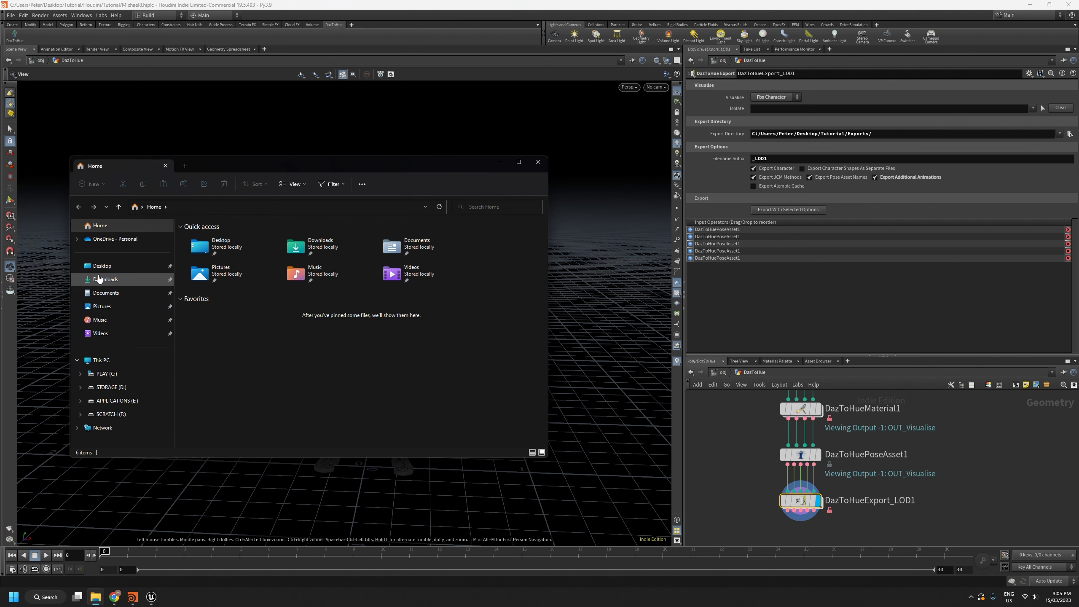
click(102, 266)
double_click(206, 263)
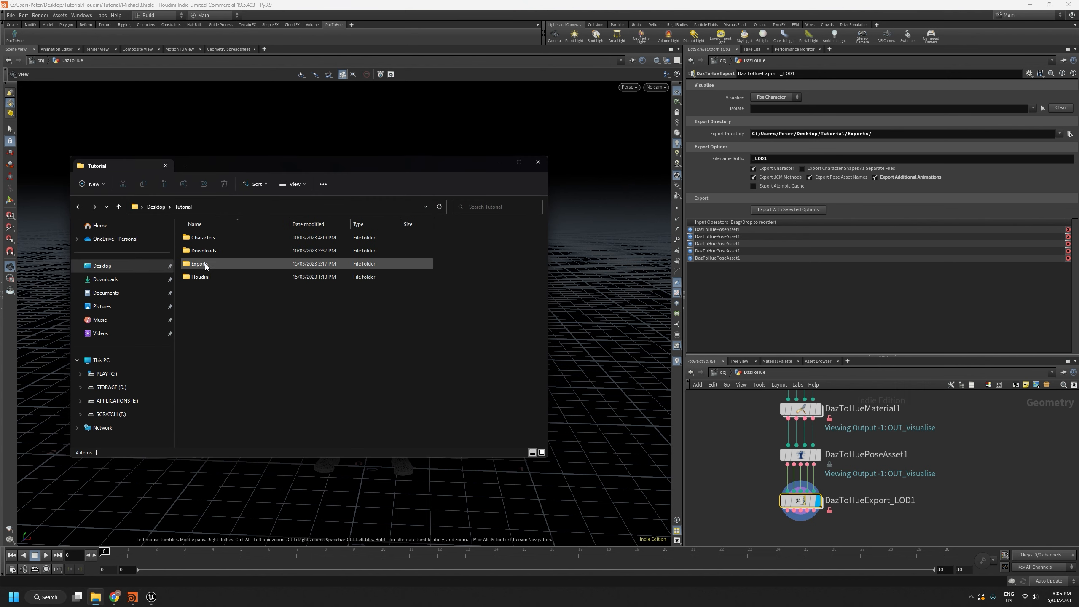
double_click(185, 270)
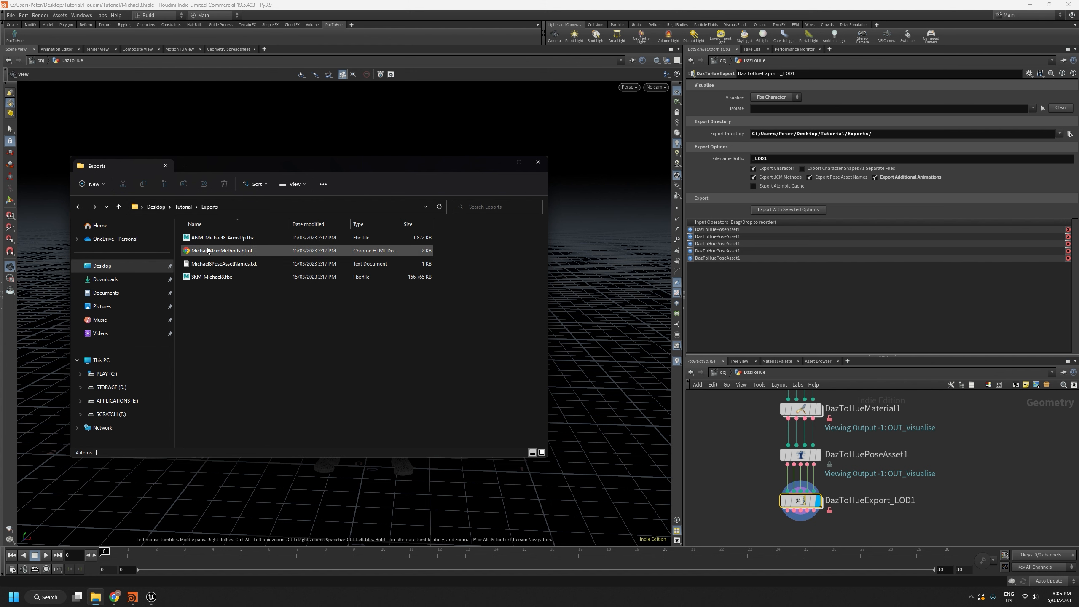
drag(327, 169, 336, 218)
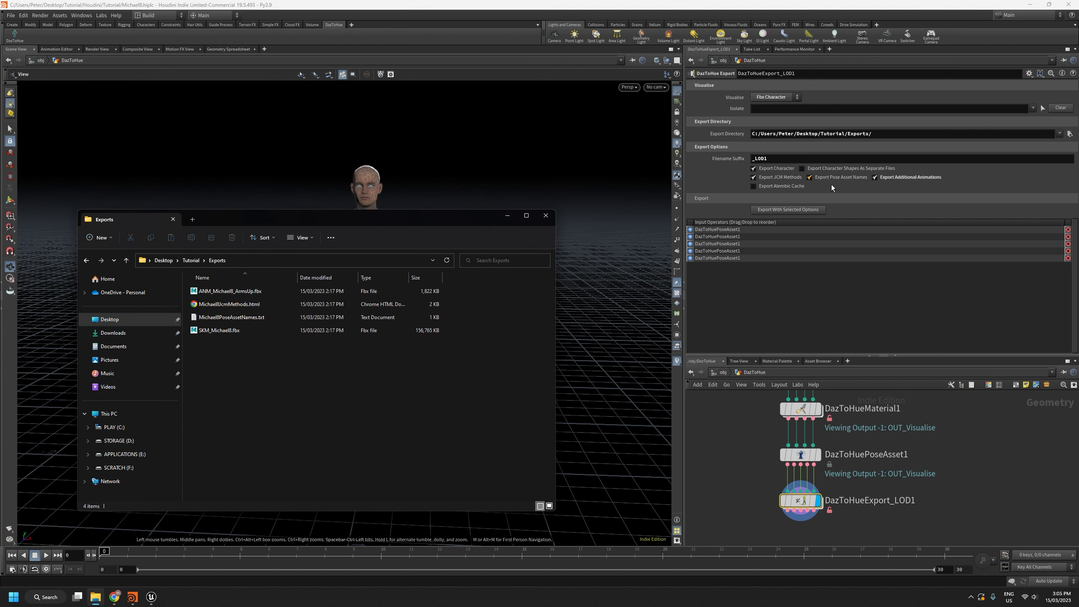
click(884, 189)
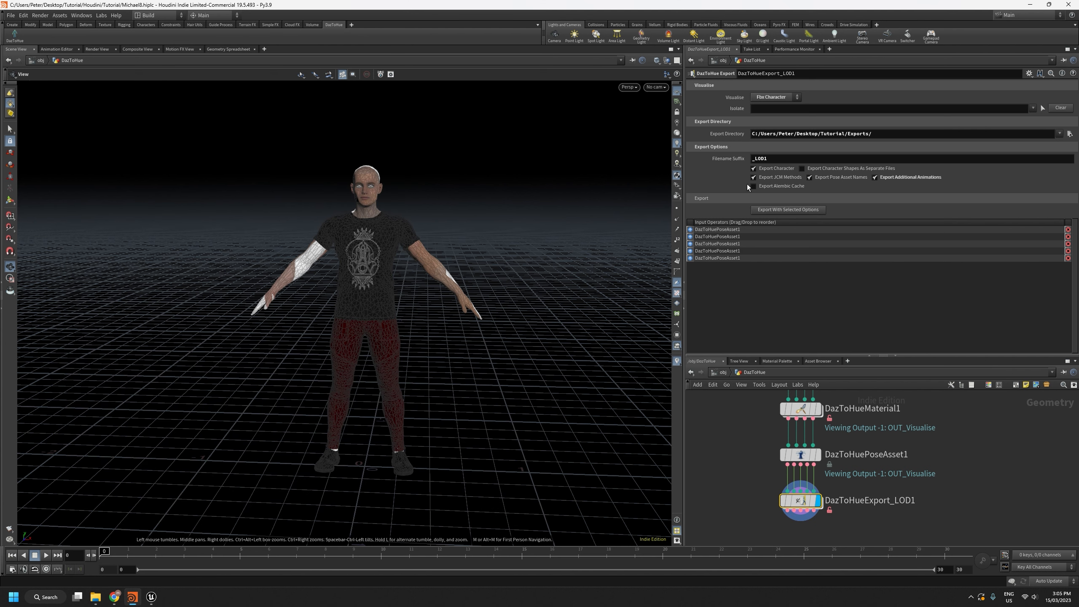
Step: Disable exporting of JCM methods, pose asset names and additional animations, leaving only the character export enabled
mouse_move(801, 458)
click(754, 179)
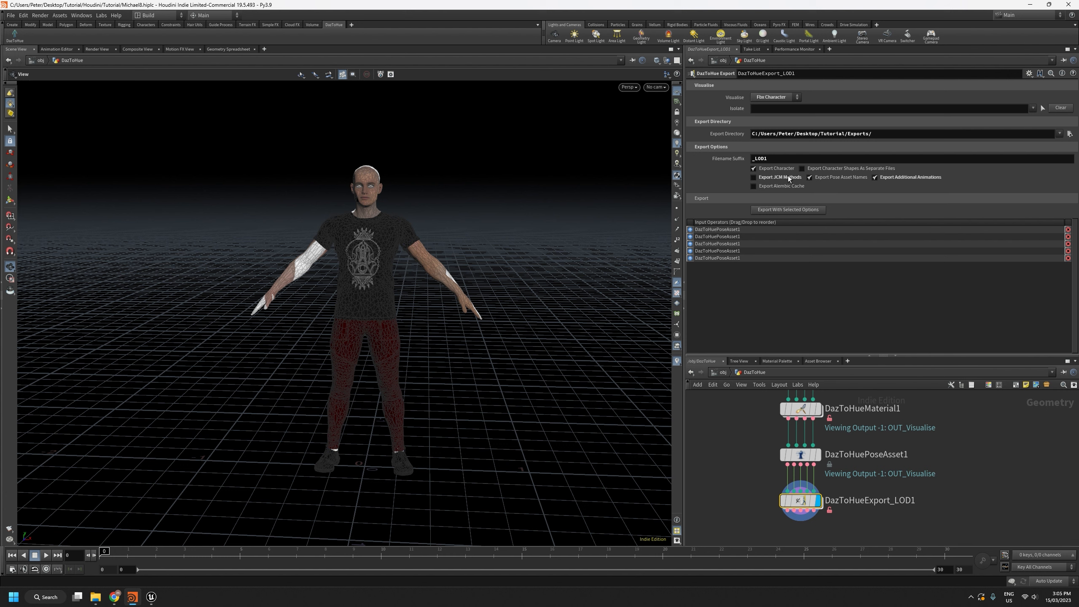
click(809, 178)
click(874, 178)
mouse_move(537, 373)
mouse_down()
mouse_move(572, 368)
mouse_move(525, 365)
mouse_up()
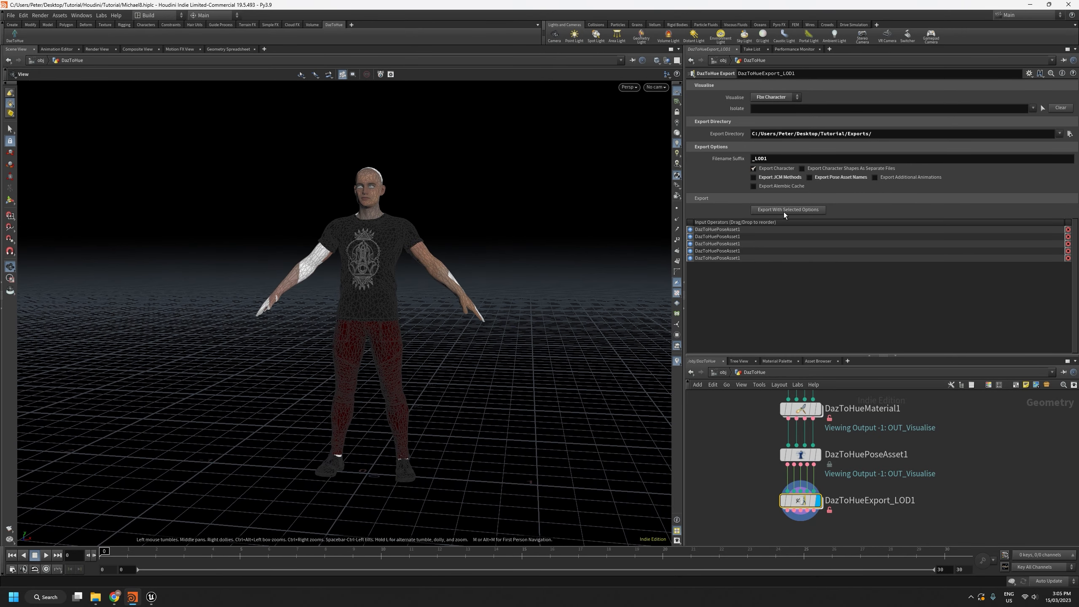
Step: Save the scene and export the LOD1 character with the selected options
key(ctrl+s)
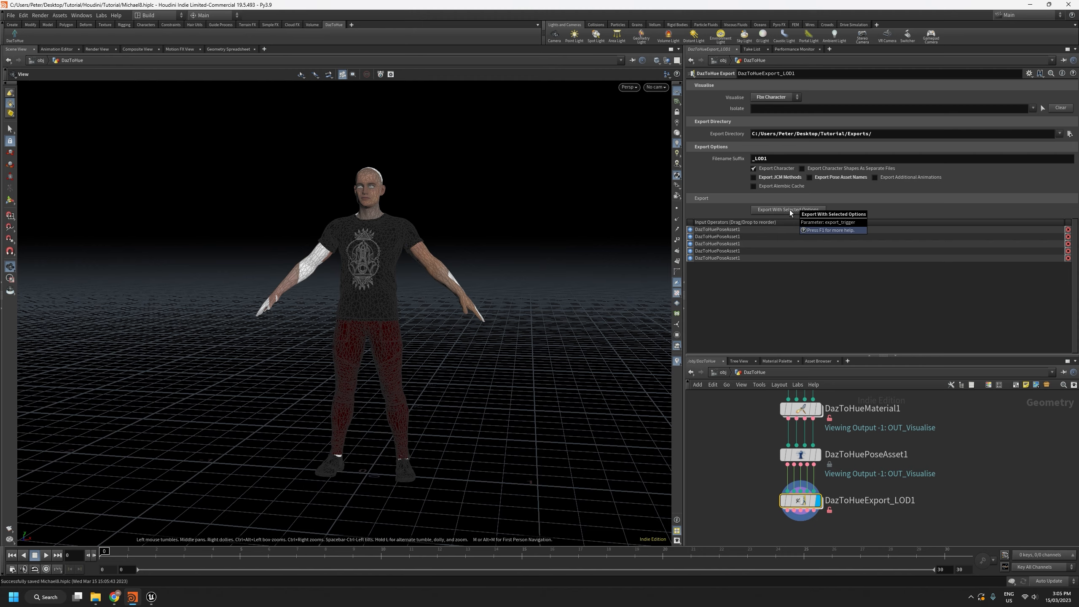
drag(392, 257, 423, 268)
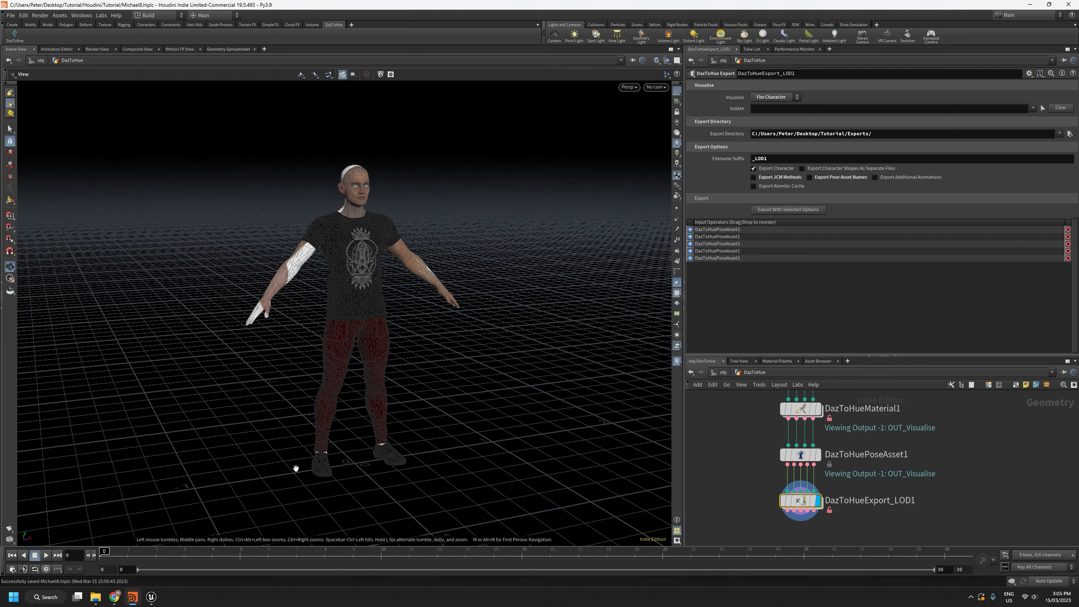
drag(433, 307, 391, 298)
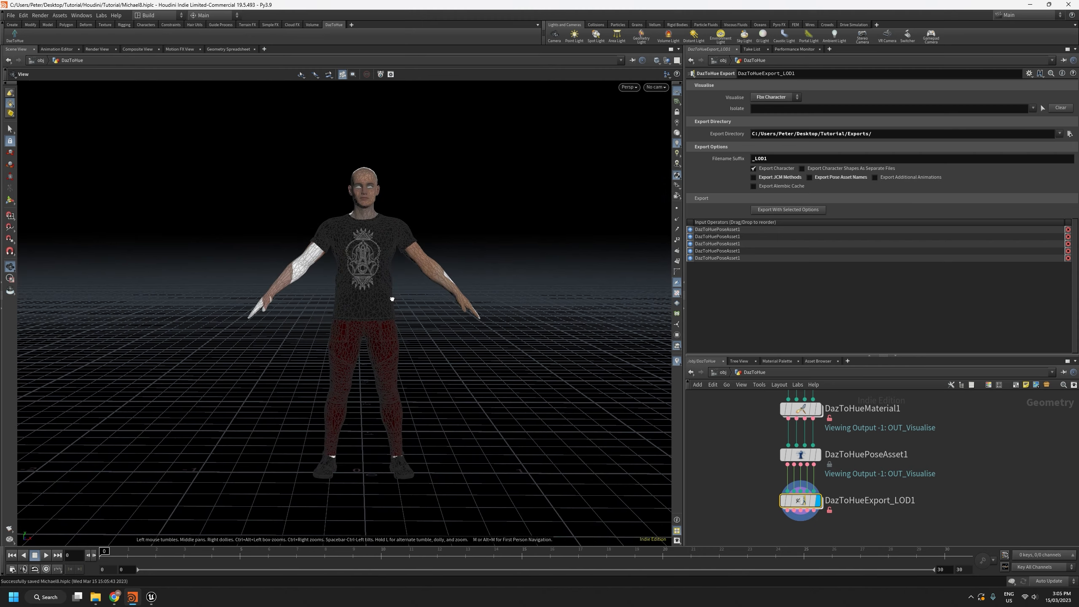
click(786, 210)
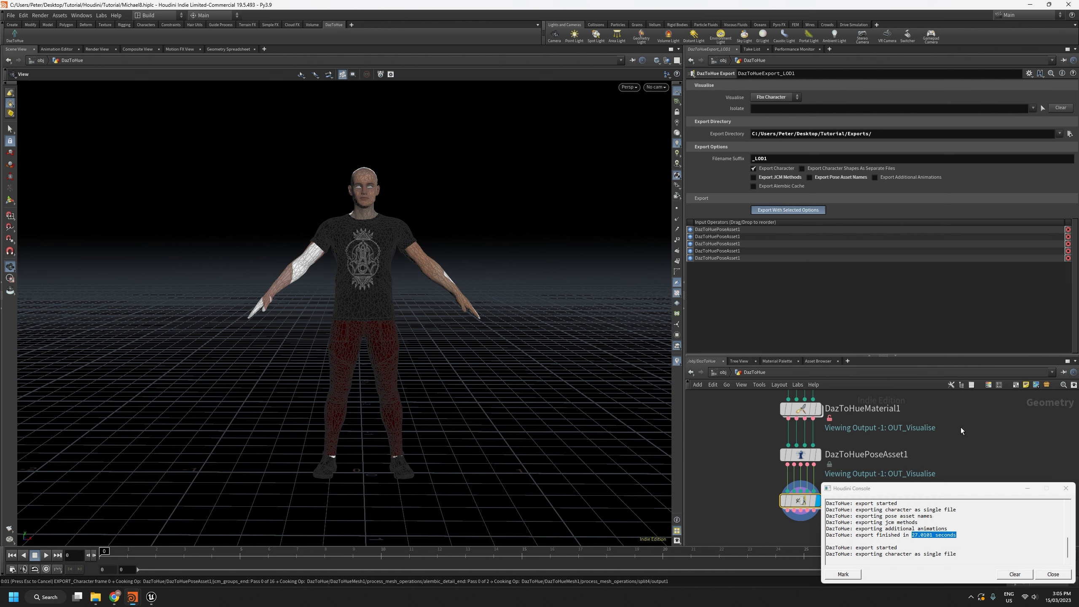
click(987, 522)
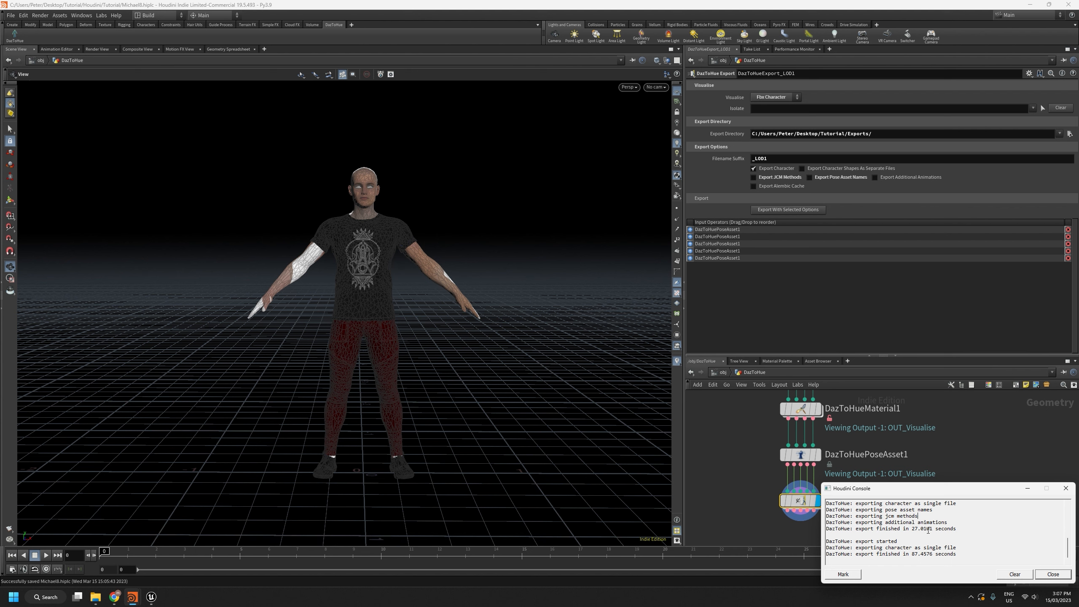
click(737, 498)
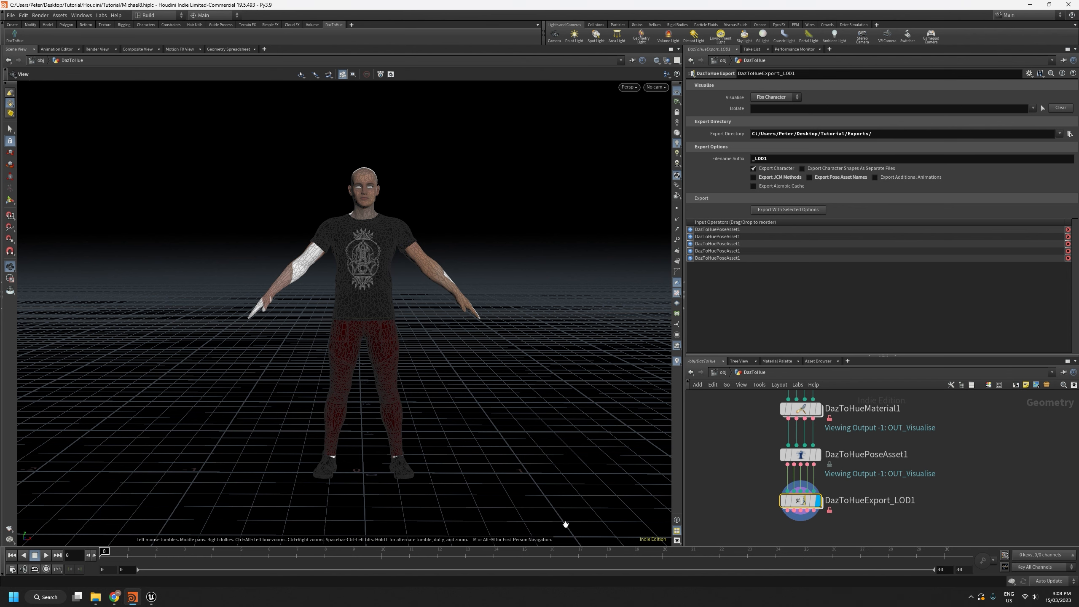
Step: Check the Exports folder in File Explorer for SKM_Michael8_LOD1.fbx and its file size
click(95, 597)
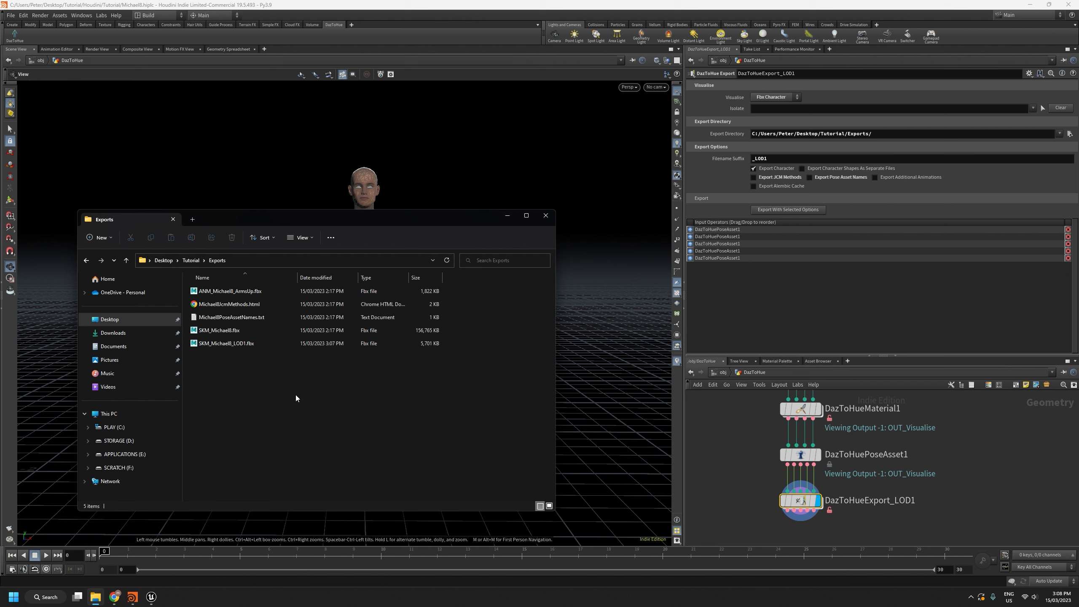
click(202, 344)
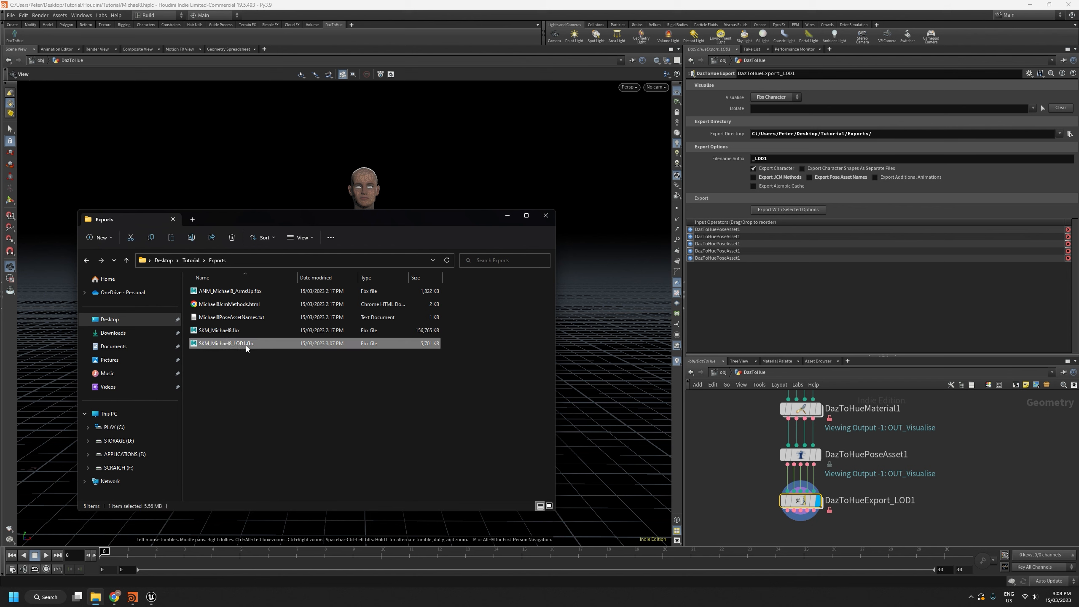
click(235, 374)
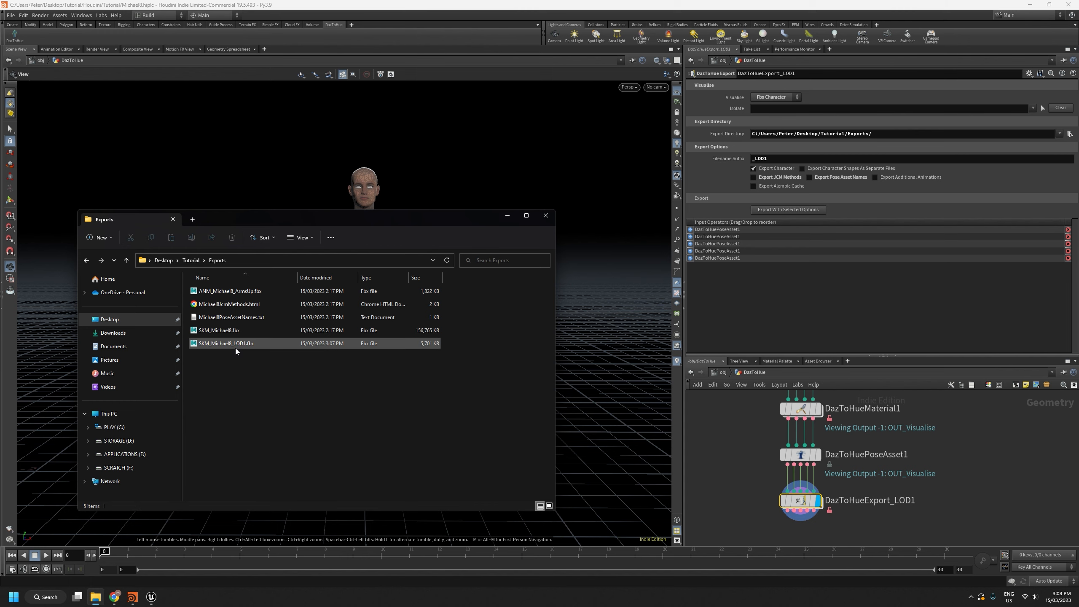
Step: Switch to Unreal Editor and open the SKM_Michael8 skeletal mesh from the Meshes folder
click(1030, 4)
click(151, 597)
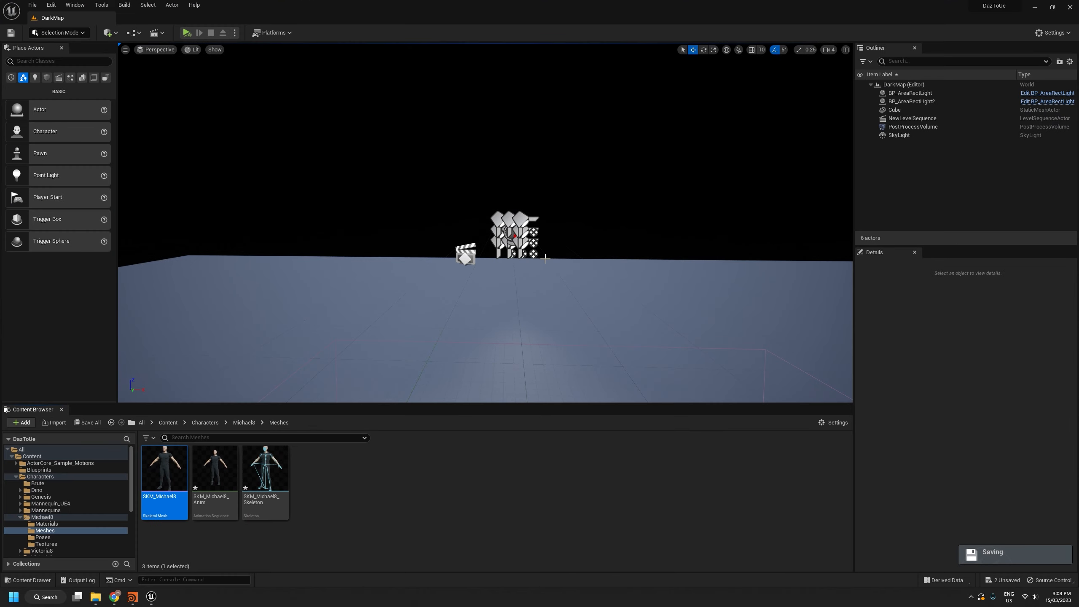
double_click(164, 467)
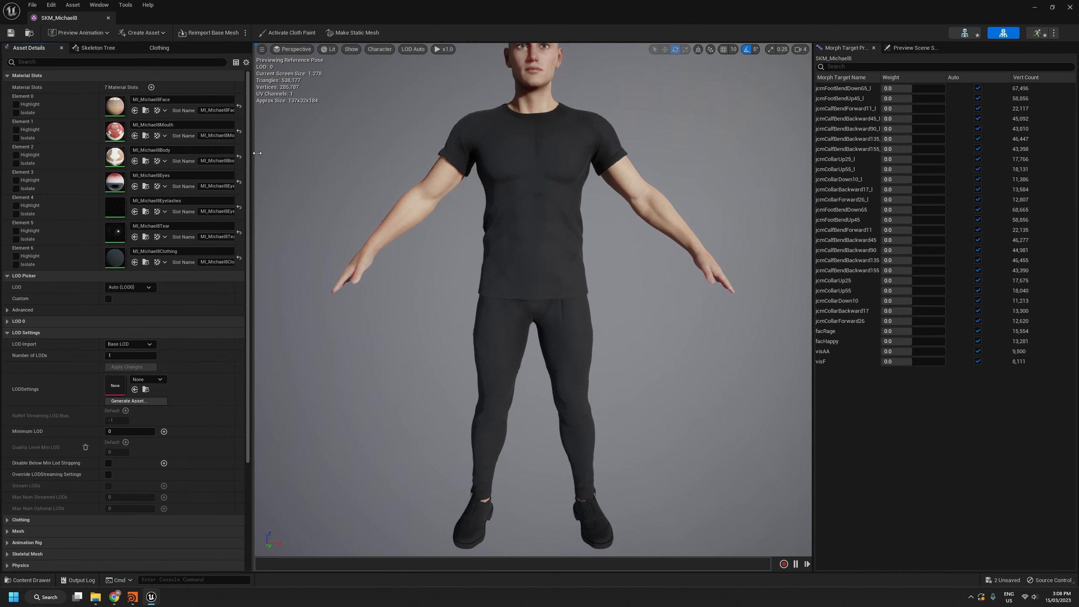
Step: Import SKM_Michael8_LOD1.fbx from the Exports folder as LOD level 1 of the skeletal mesh
drag(253, 157, 286, 157)
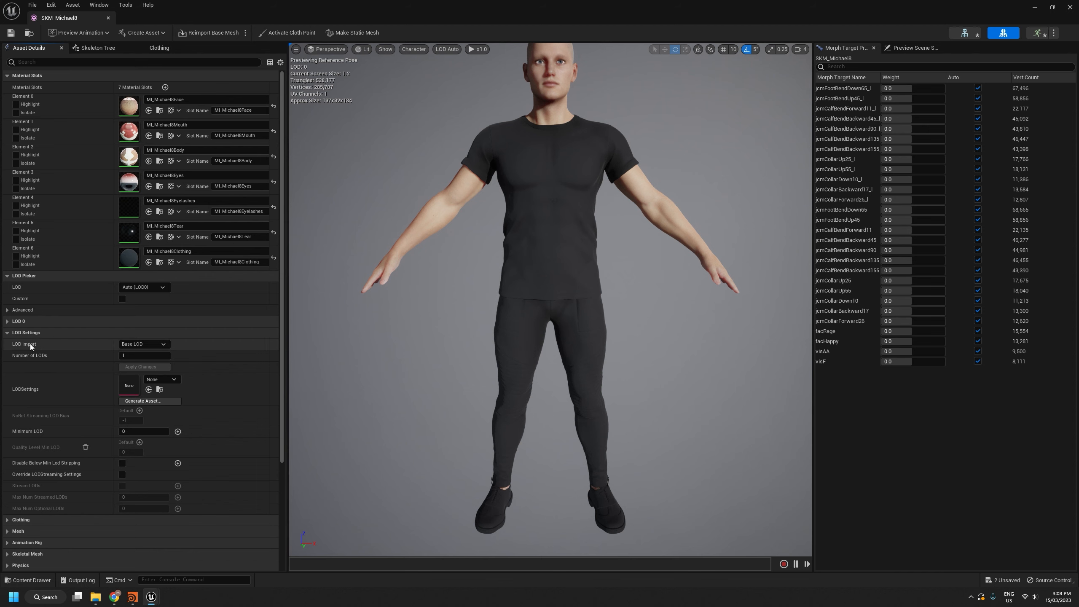
click(136, 344)
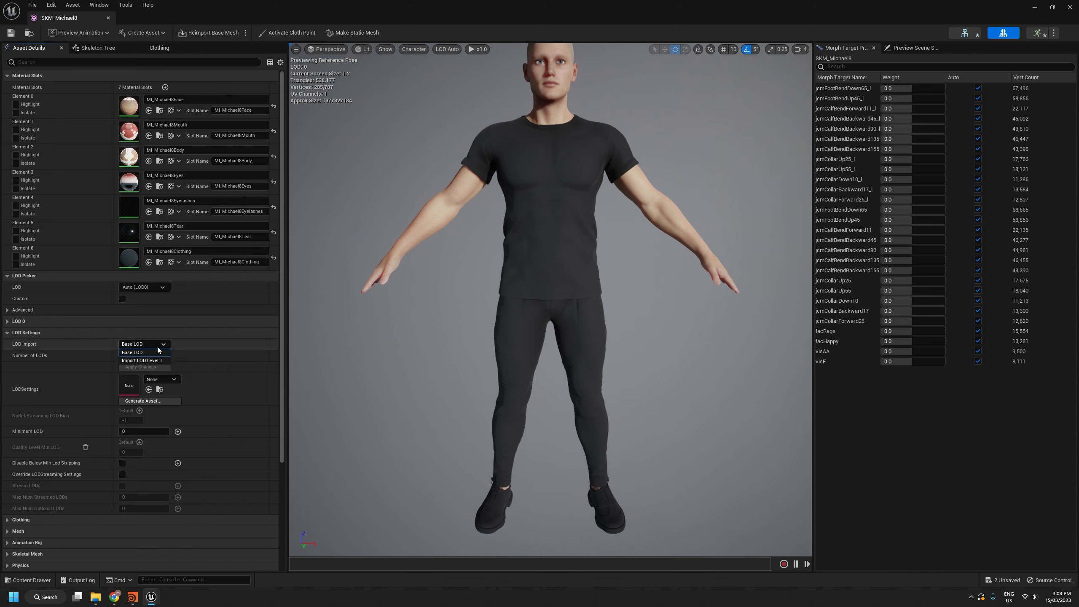
click(142, 361)
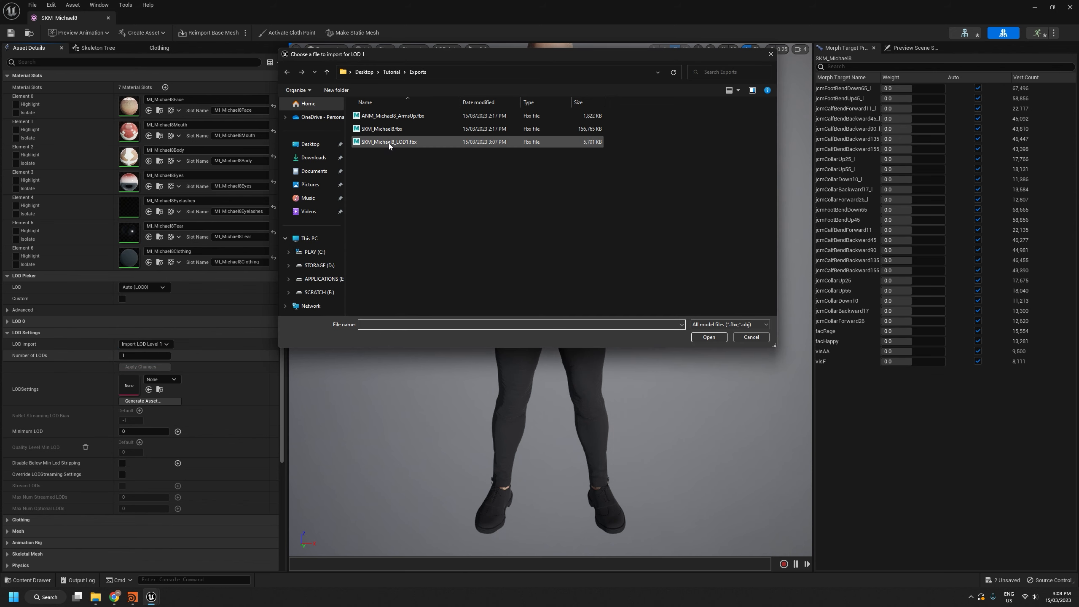
double_click(389, 142)
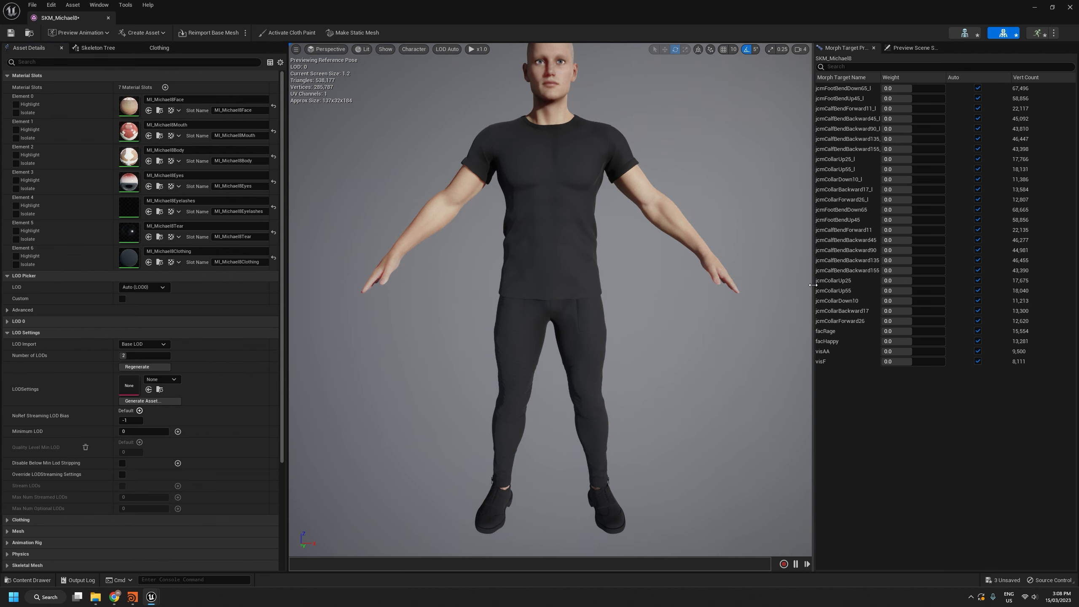
Step: Enlarge the preview area and examine the character's LOD level and screen size from near and far
drag(813, 285, 908, 287)
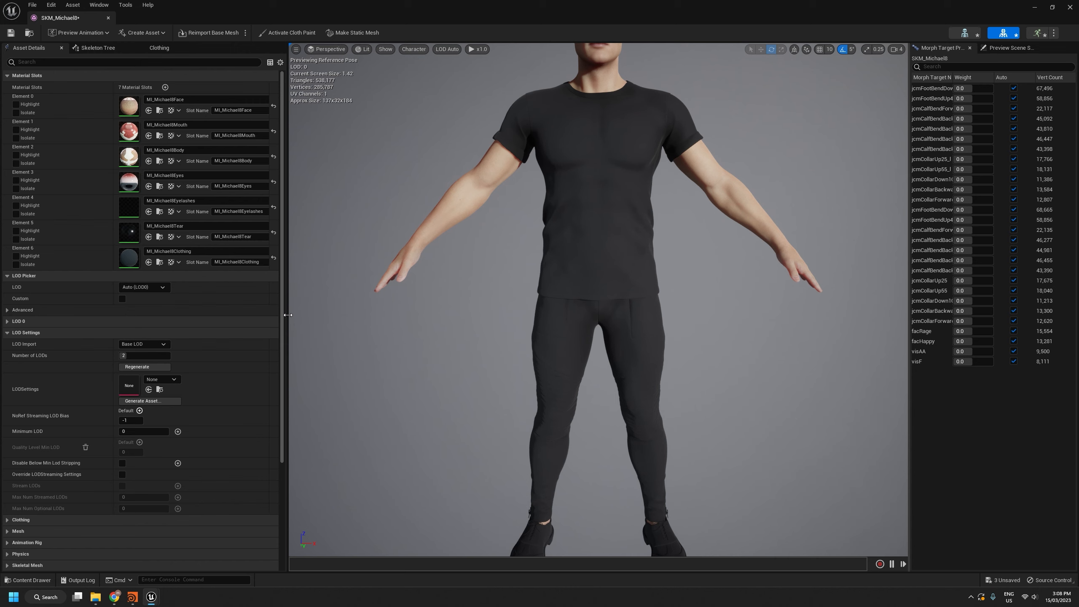
drag(288, 314, 239, 315)
right_drag(352, 217, 347, 207)
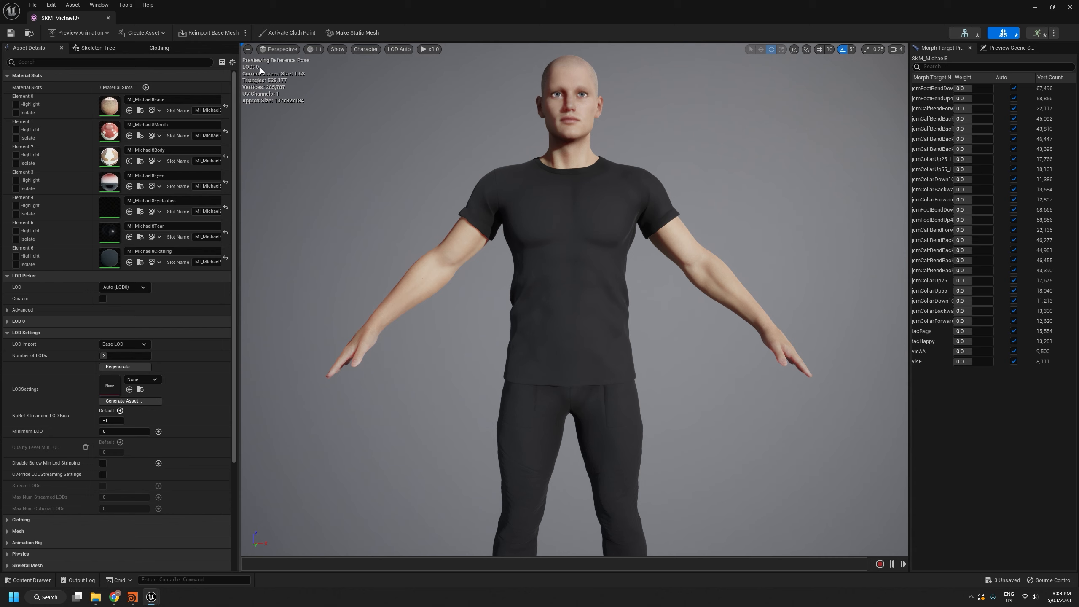
key(s)
mouse_move(438, 125)
right_down()
mouse_move(439, 155)
mouse_move(439, 131)
right_up()
key(s)
key(w)
key(s)
key(w)
key(s)
alt+right_drag(575, 300, 587, 300)
Step: Show the preview in Wireframe and compare the mesh density as the viewing distance switches the LOD
click(317, 49)
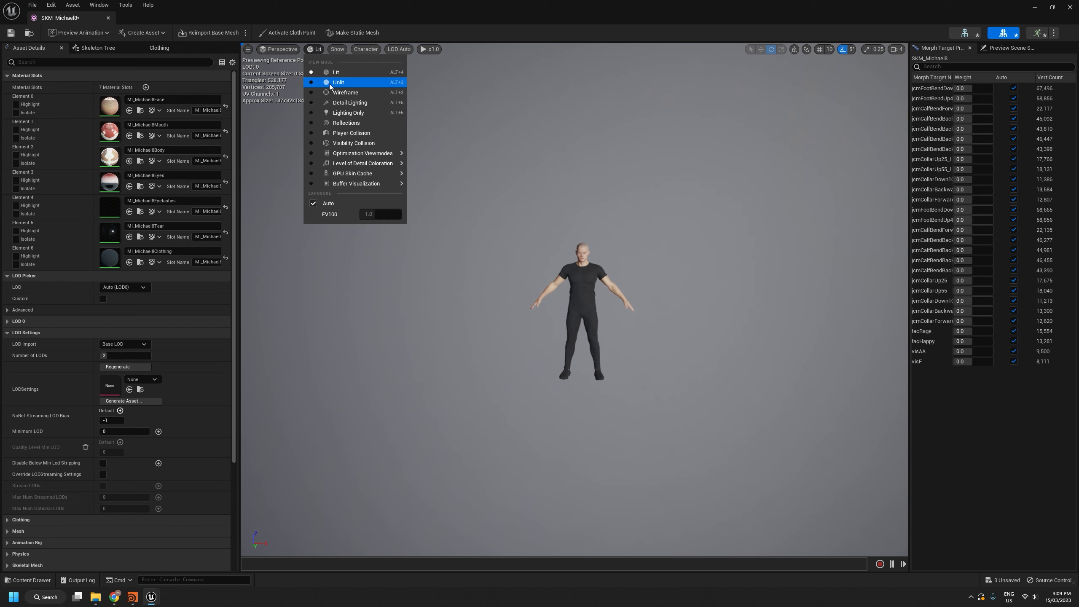
click(332, 94)
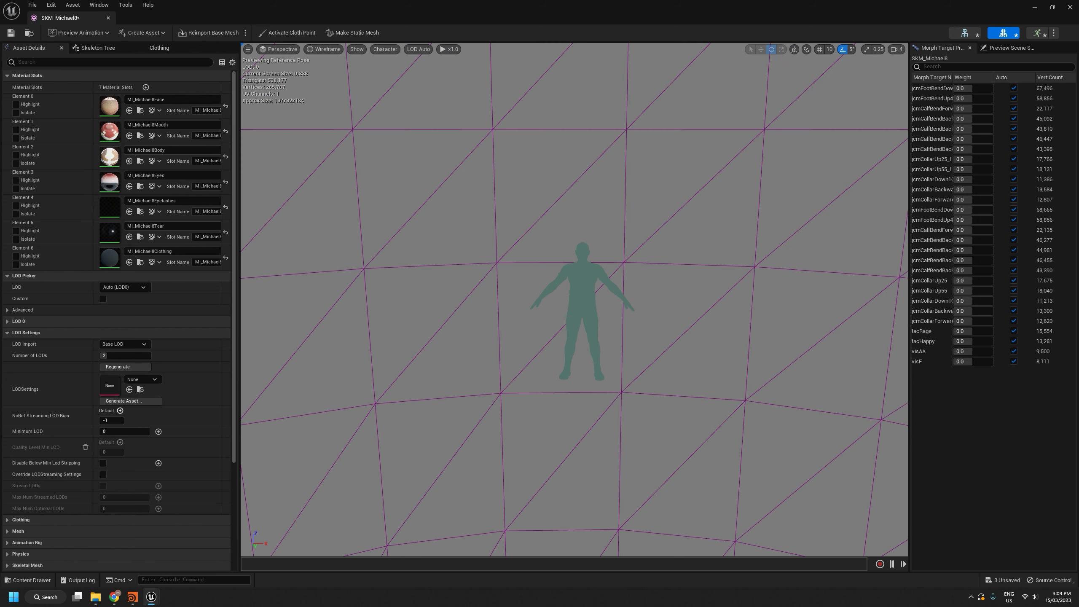
mouse_move(587, 300)
alt+right_down()
mouse_move(605, 299)
mouse_move(584, 299)
alt+right_up()
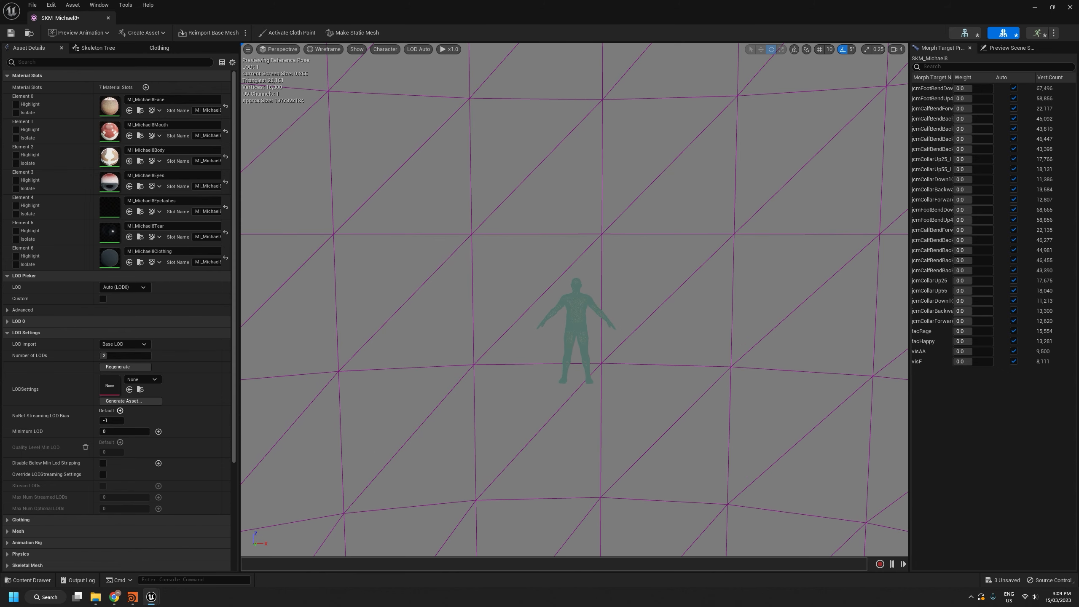